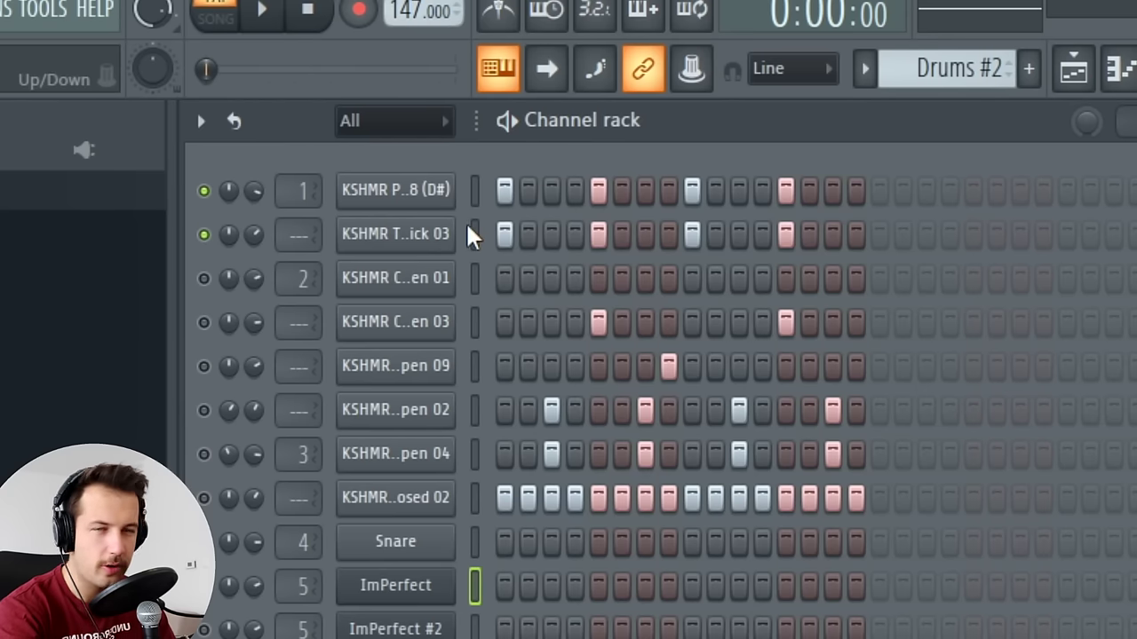
Solo the KSHMR Punchy Kick 08 and KSHMR Top Kick 03 channels in turn and examine each one's sample waveform and settings
right_click(203, 191)
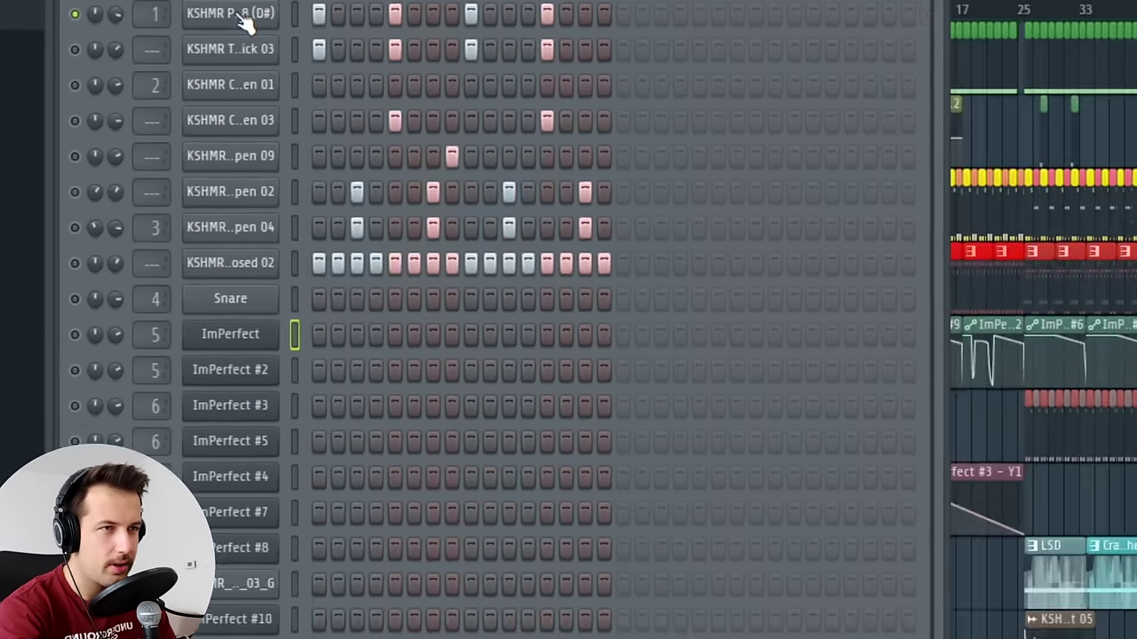
click(380, 102)
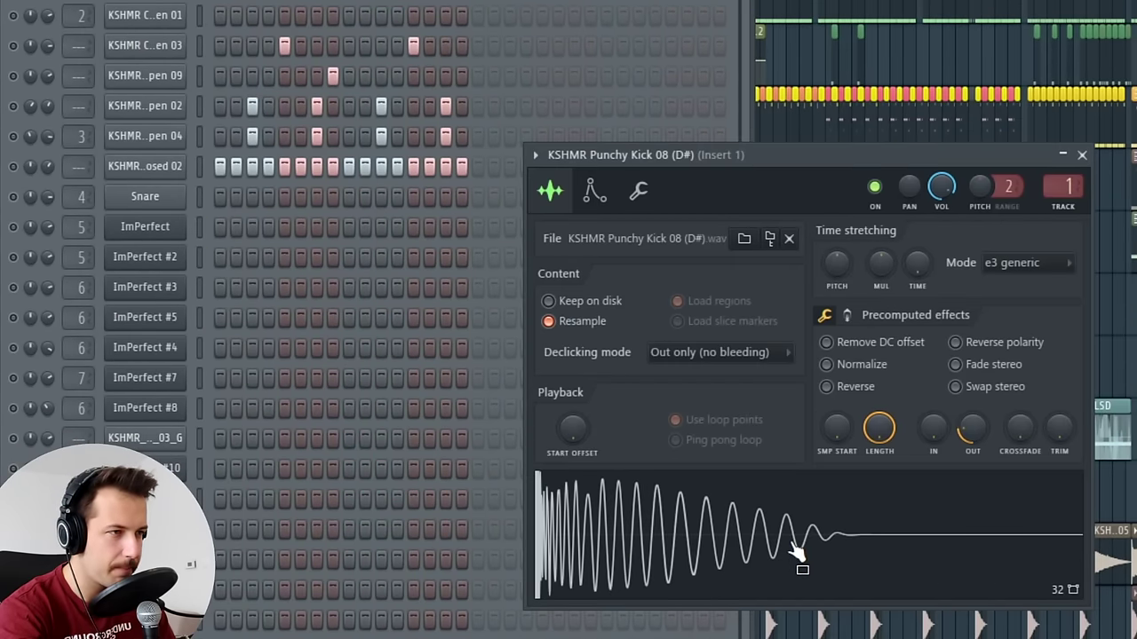
click(1081, 155)
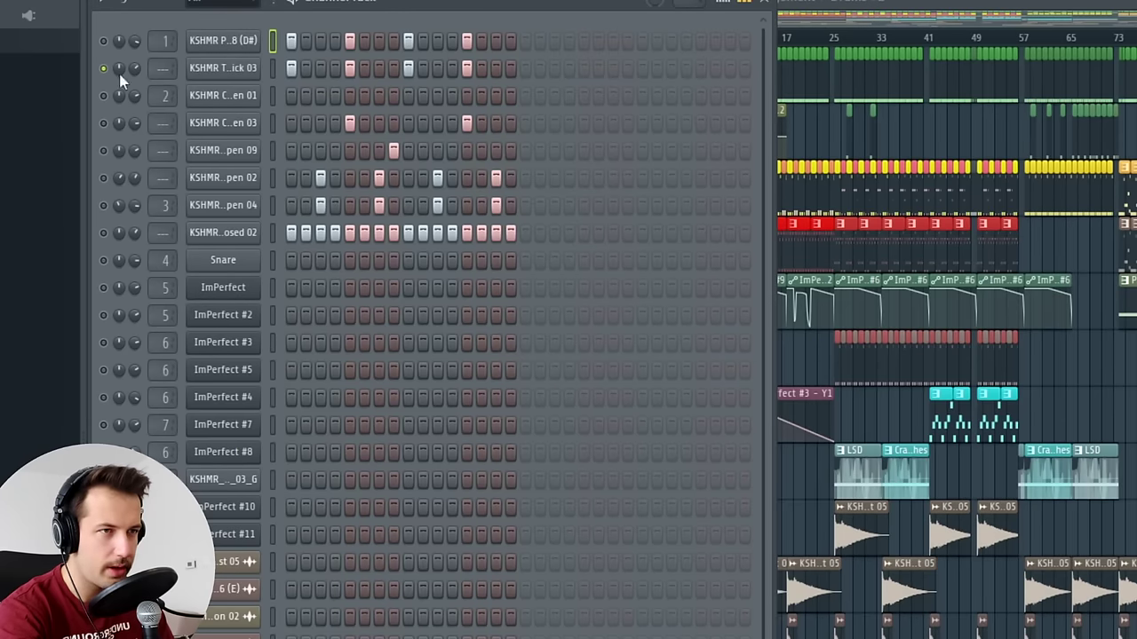
click(223, 68)
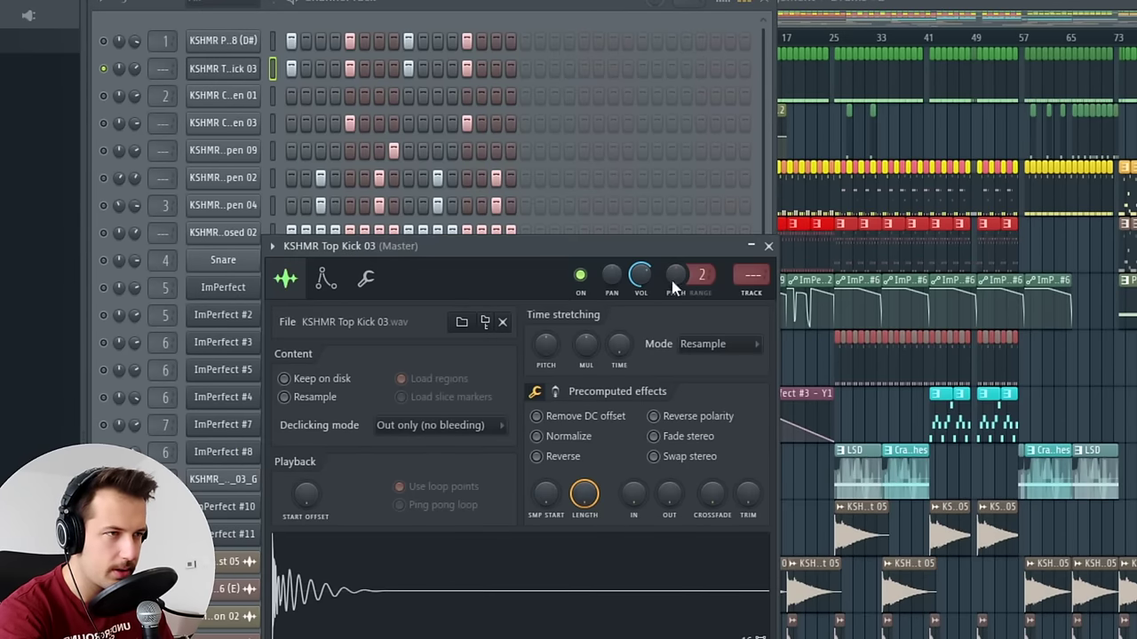
click(767, 246)
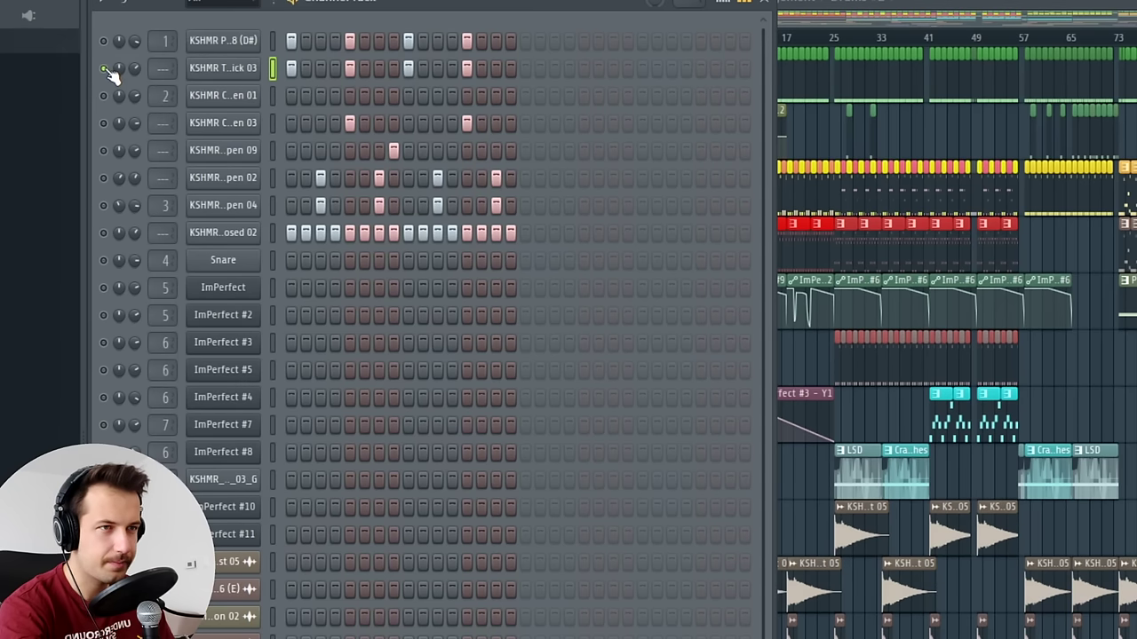
Solo the KSHMR C..en 03 channel and the three KSHMR open channels 09, 02 and 04 to examine their sounds and step patterns
right_click(103, 122)
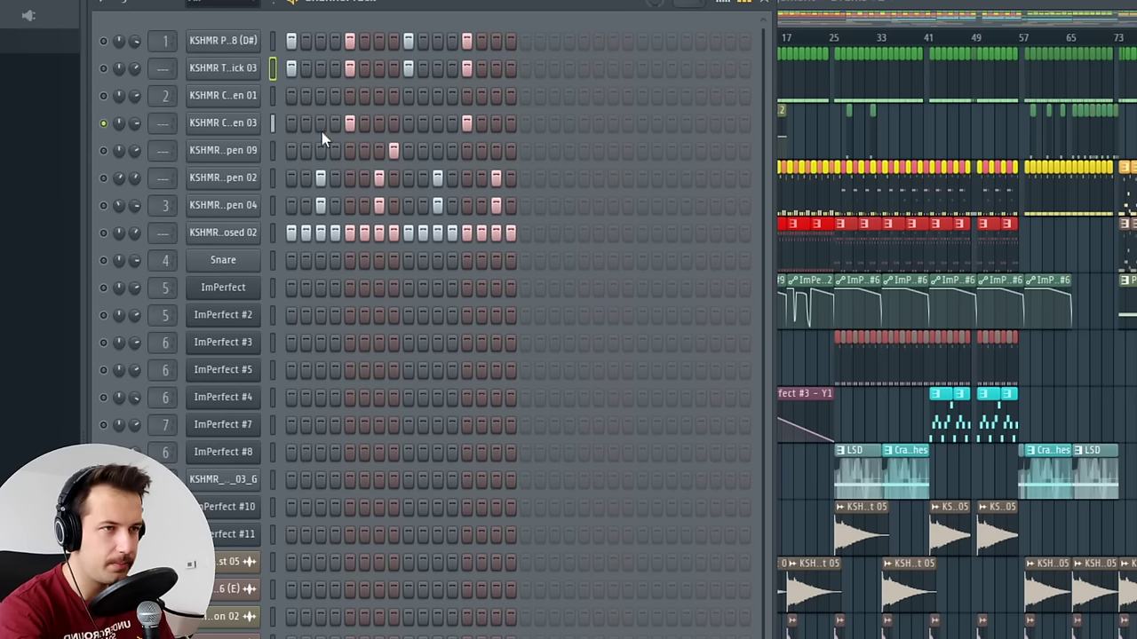
click(223, 123)
click(103, 41)
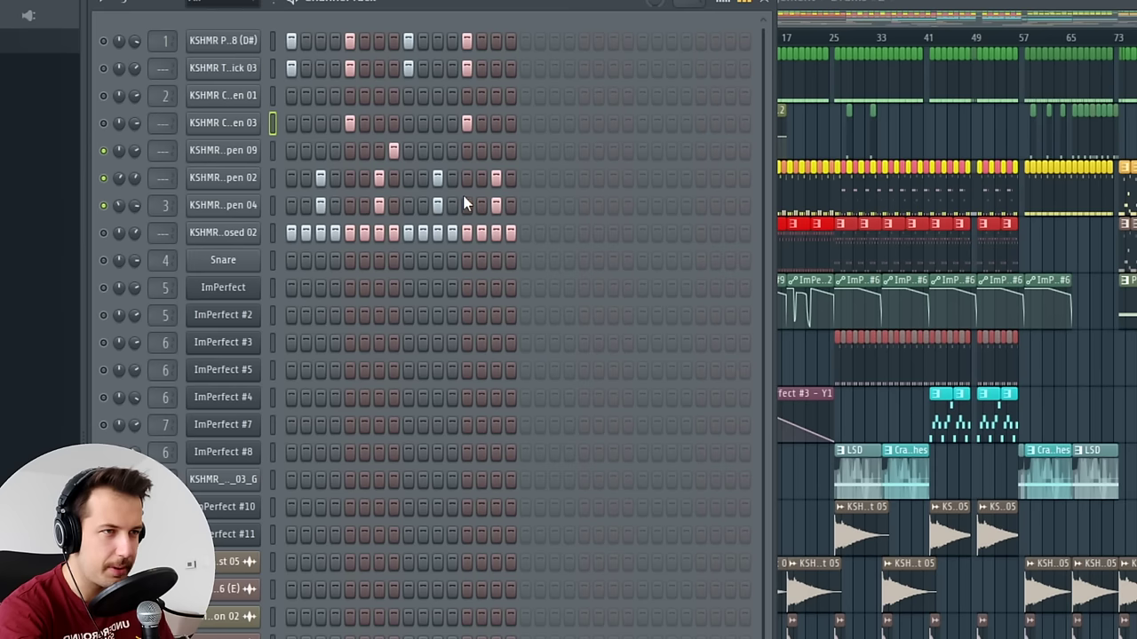
click(223, 152)
click(720, 199)
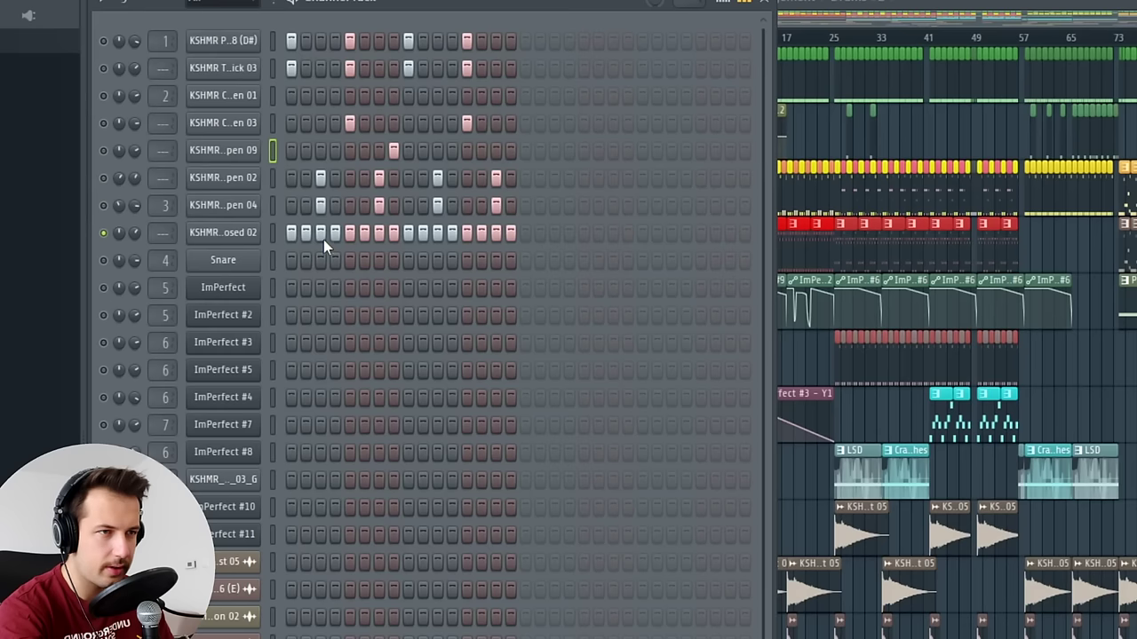
Examine the KSHMR Hi Hats Closed 02 sample settings along with its per-step velocity and fine pitch graphs
click(252, 233)
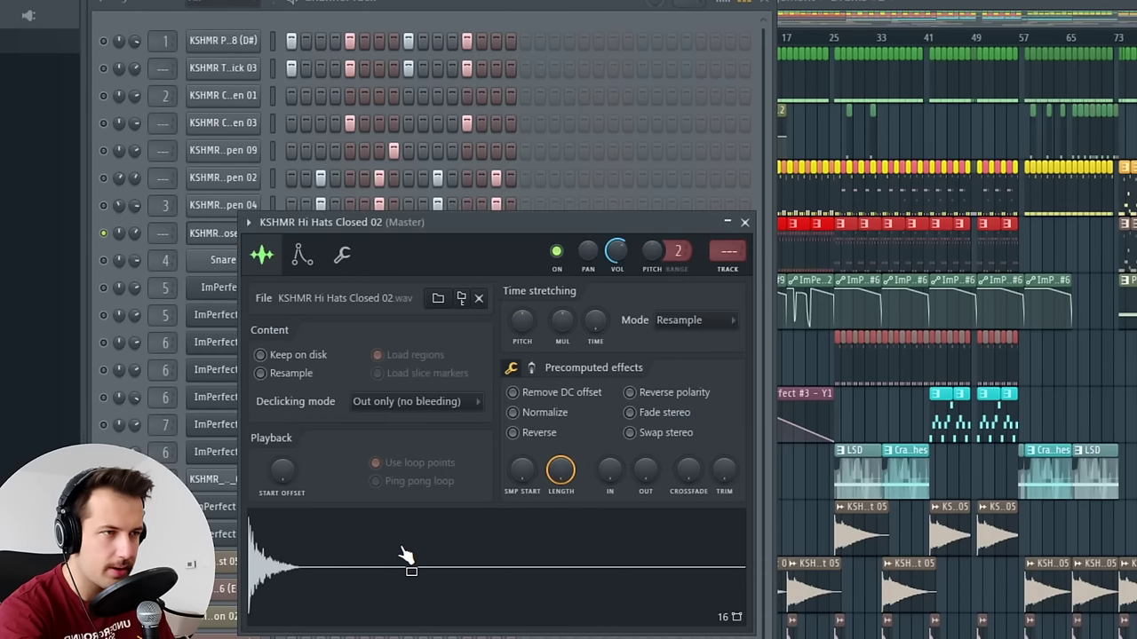
click(744, 222)
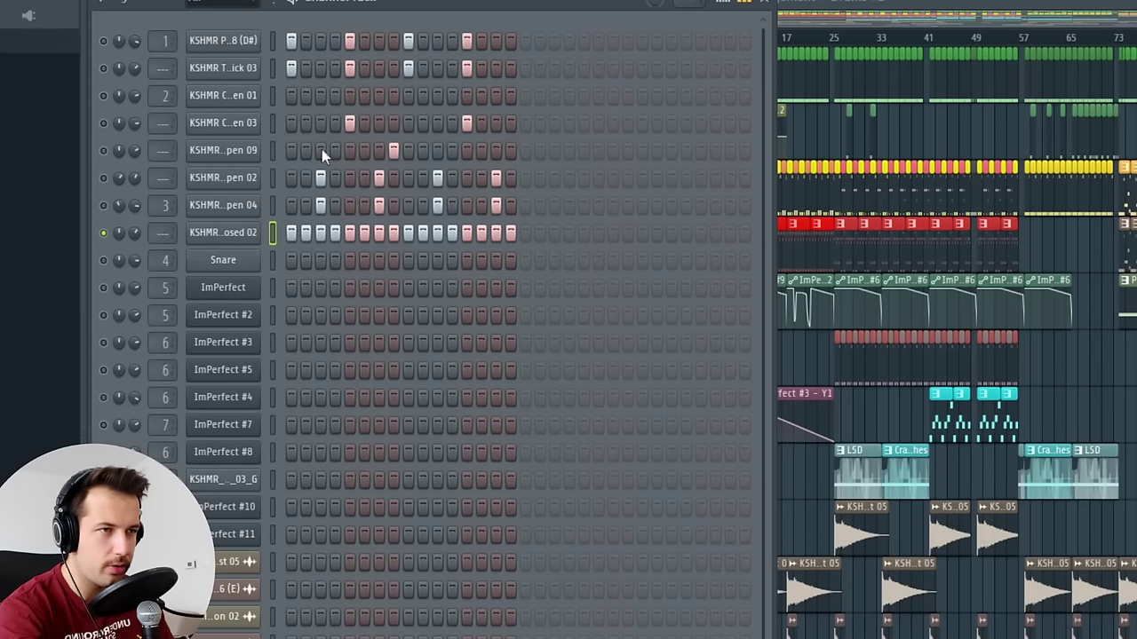
click(744, 5)
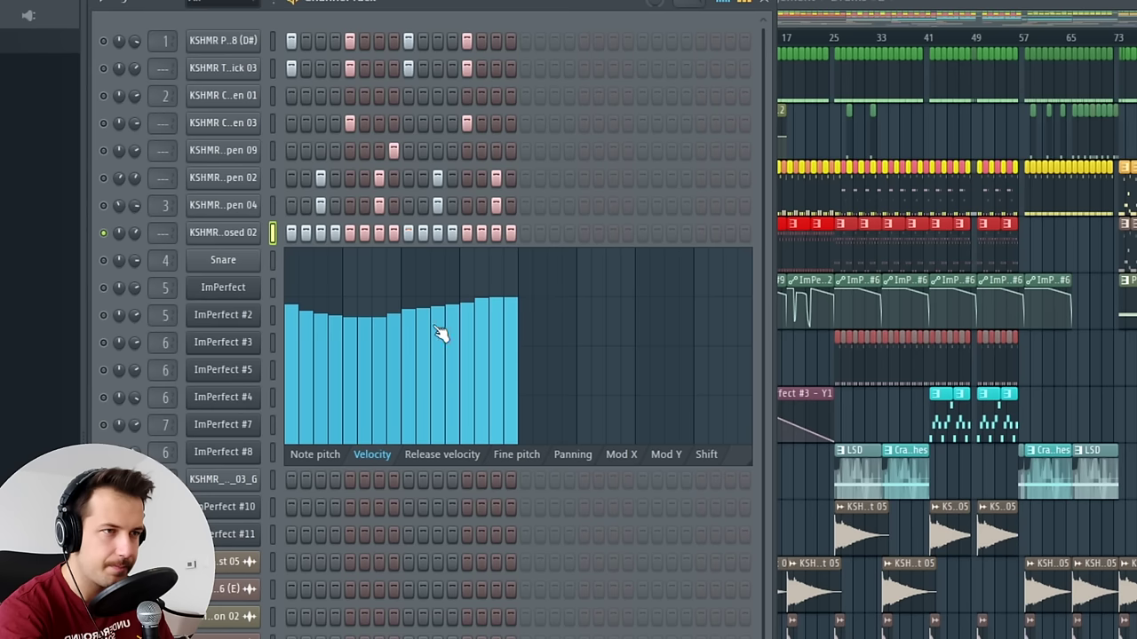
click(517, 455)
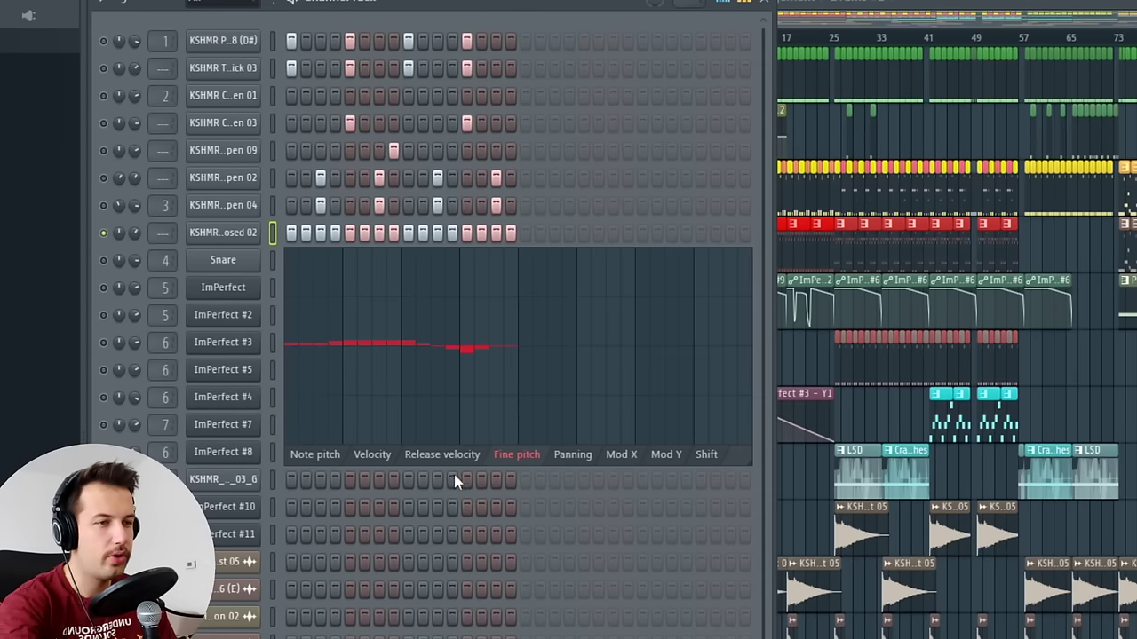
click(373, 455)
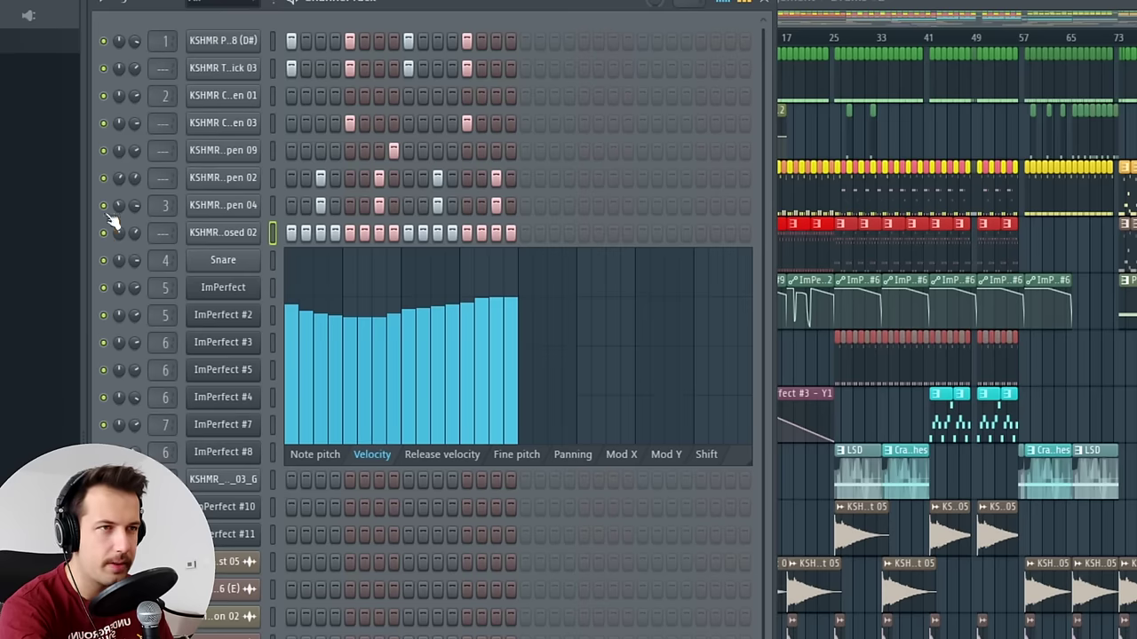
click(724, 3)
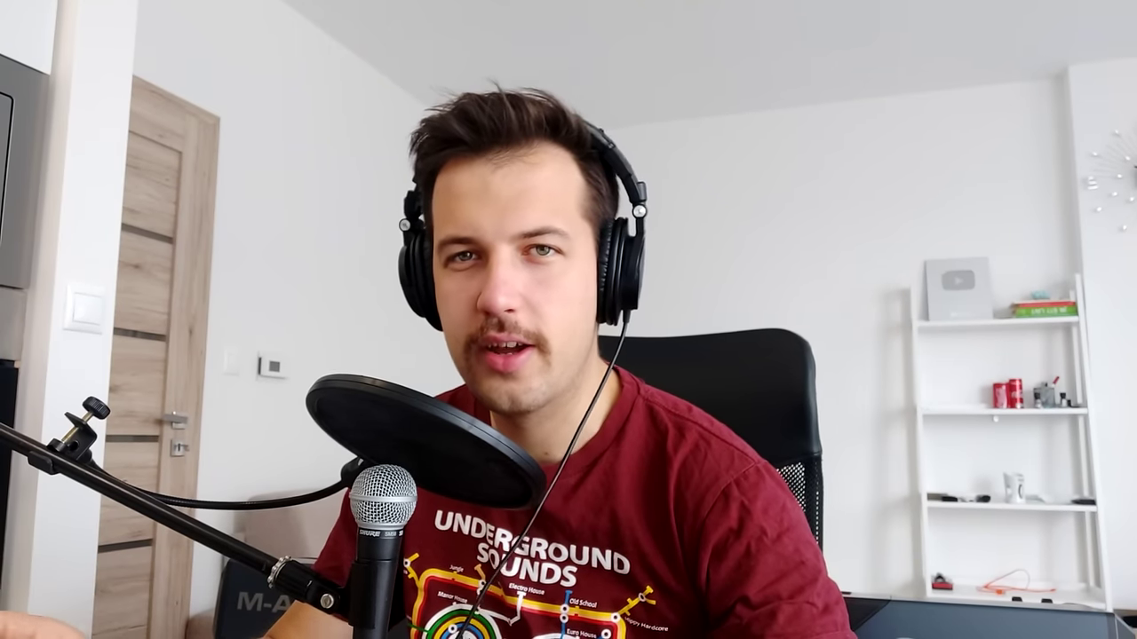
Examine the ImPerfect and ImPerfect #2 bass synths in turn, auditioning their sounds with test notes
click(310, 254)
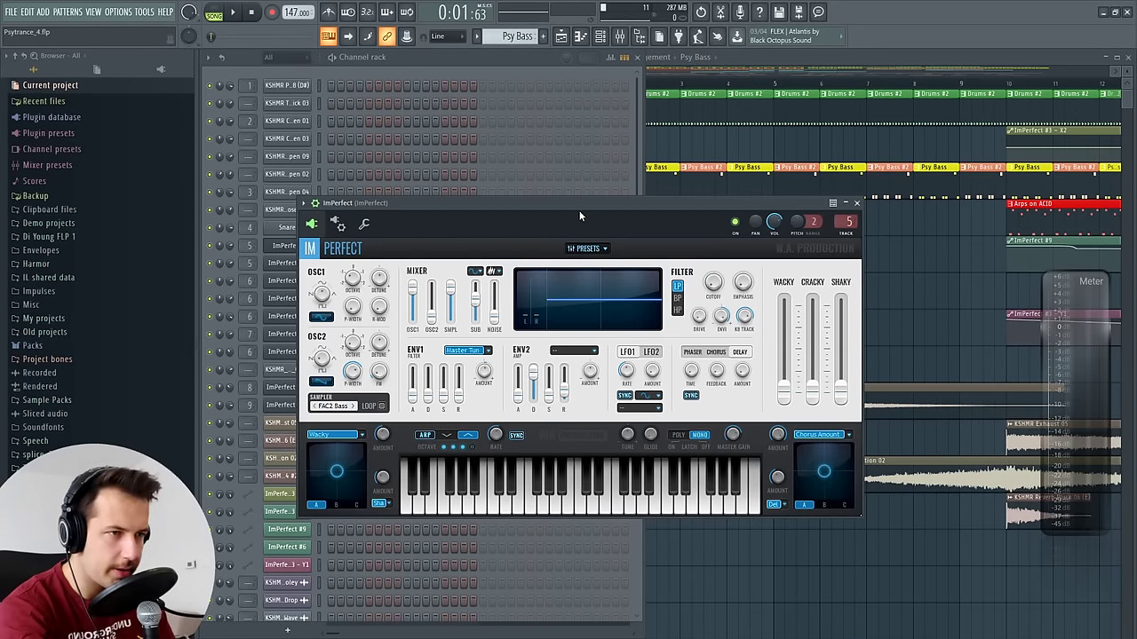
key(v)
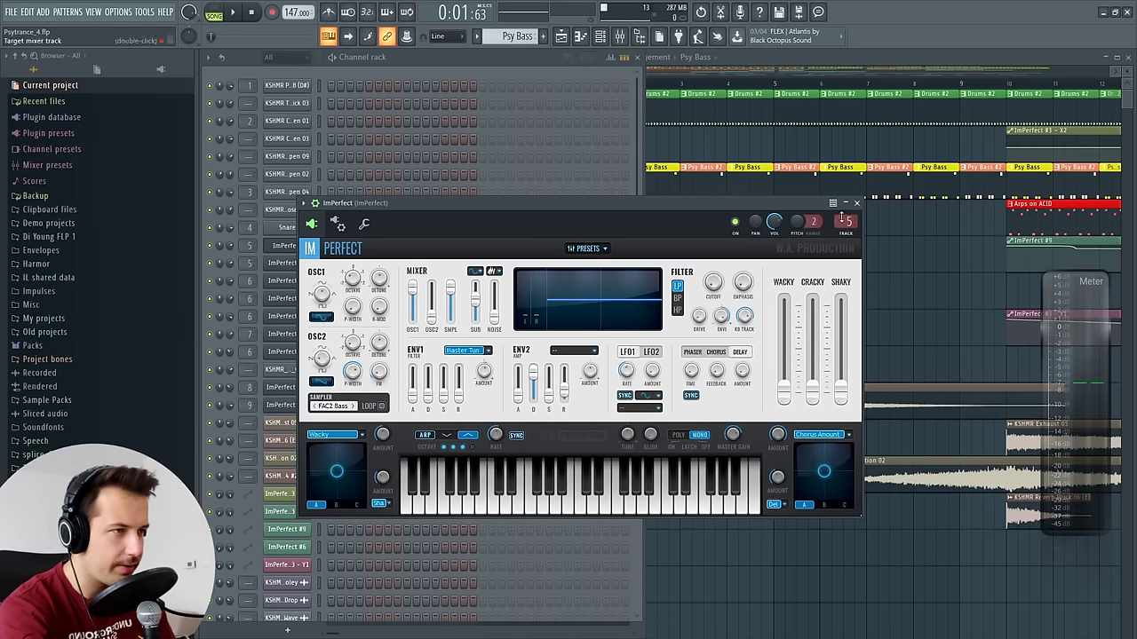
click(856, 203)
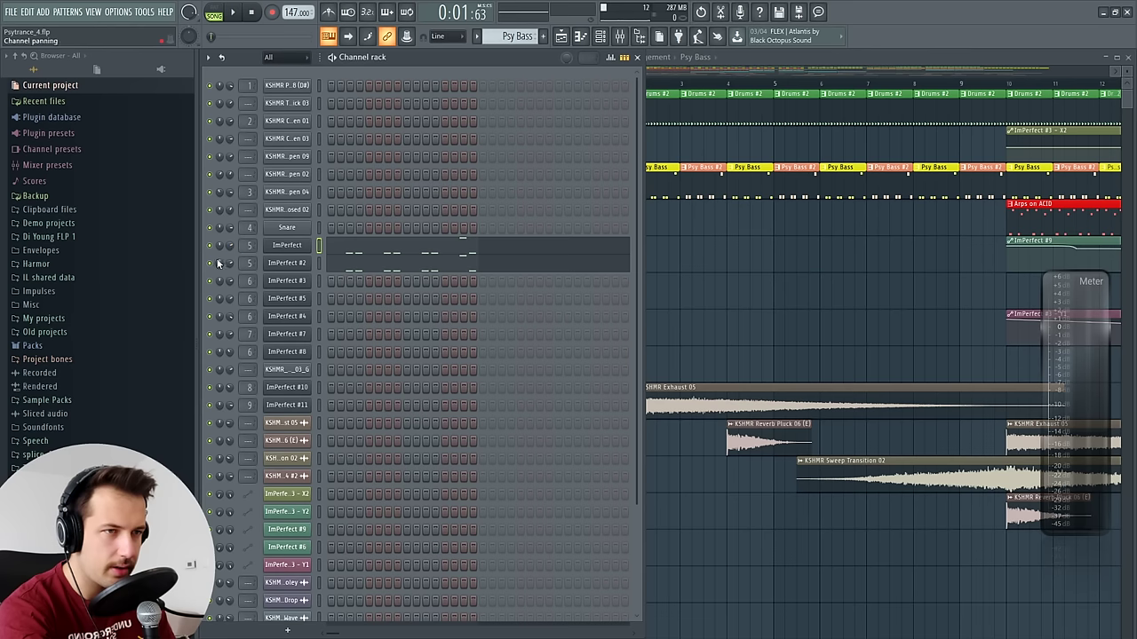
click(287, 263)
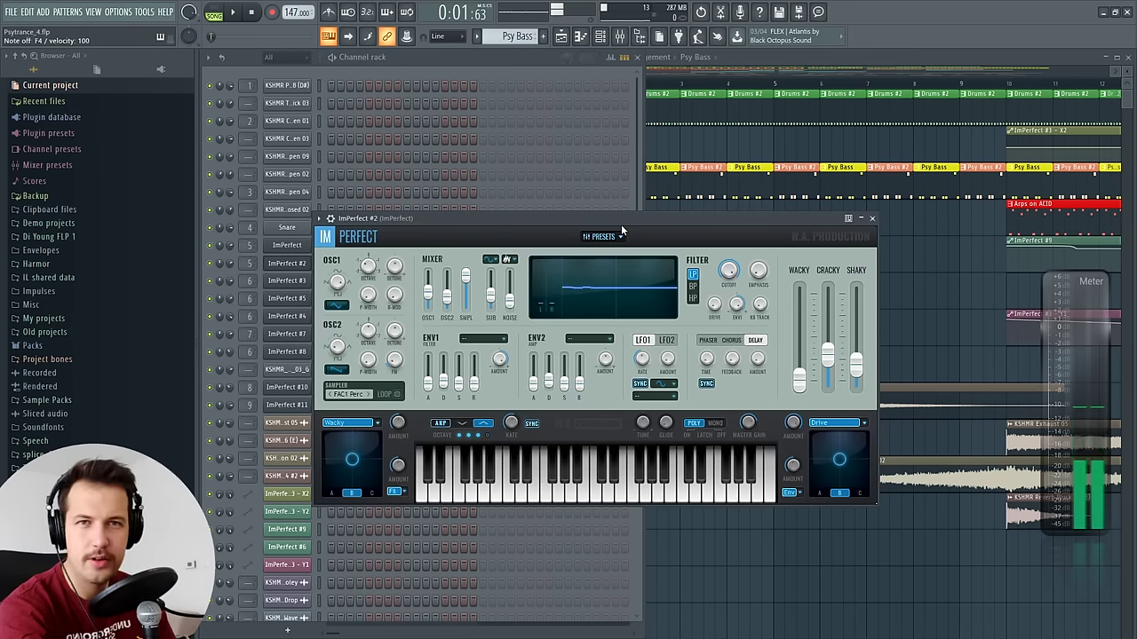
click(872, 219)
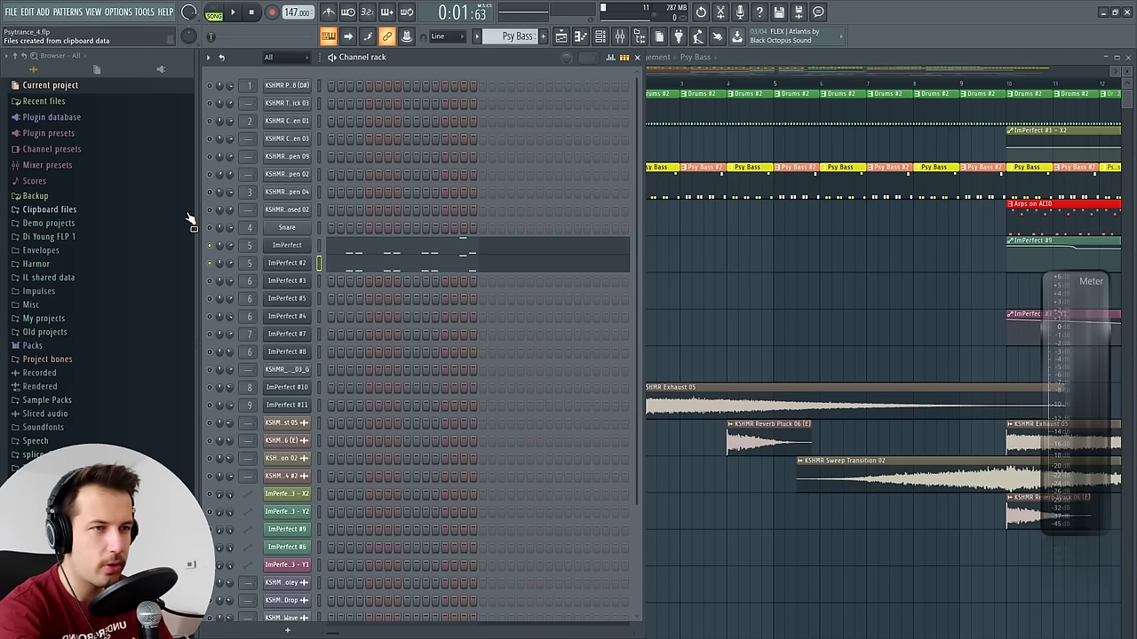
Play the Psy Bass pattern in pattern mode and examine its ImPerfect notes in the piano roll
key(l)
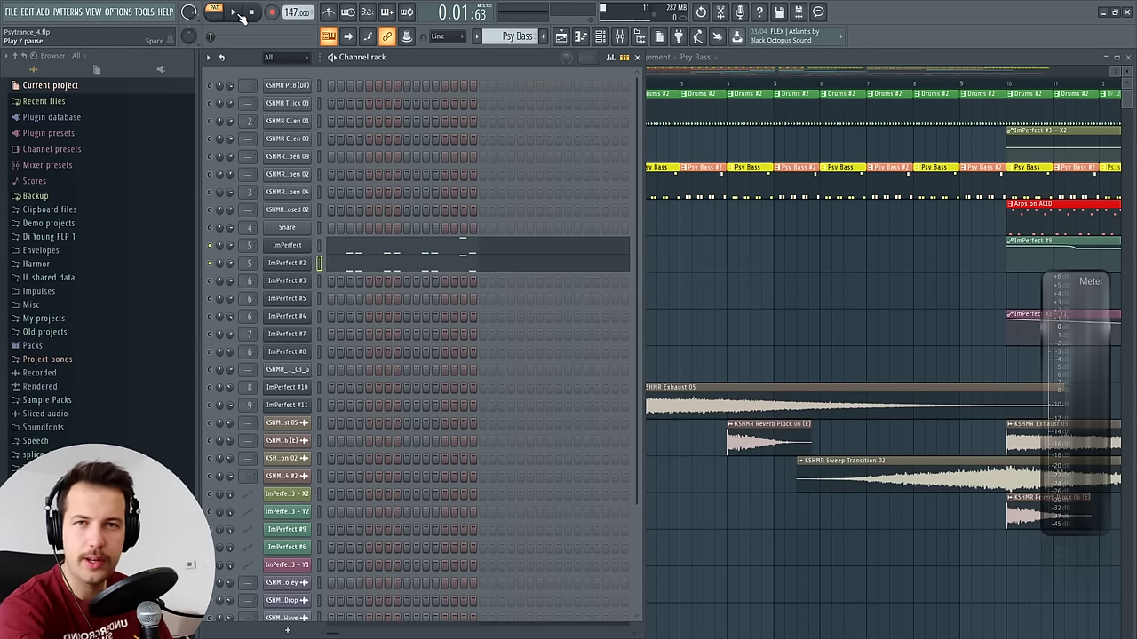
click(236, 14)
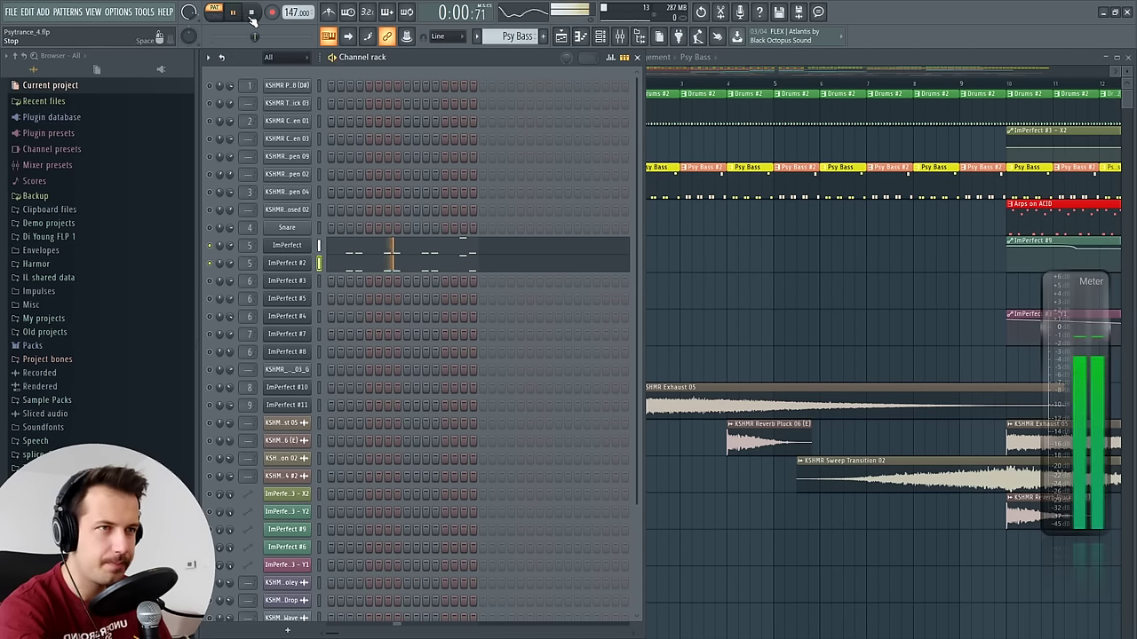
click(355, 251)
scroll(277, 391, down, 3)
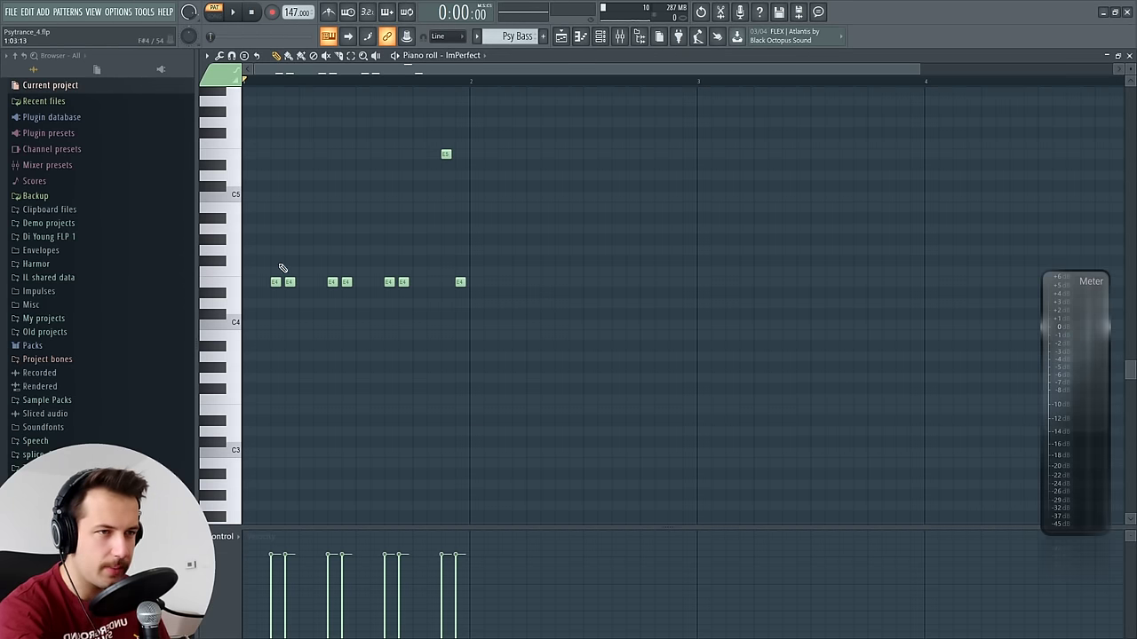
scroll(275, 275, up, 2)
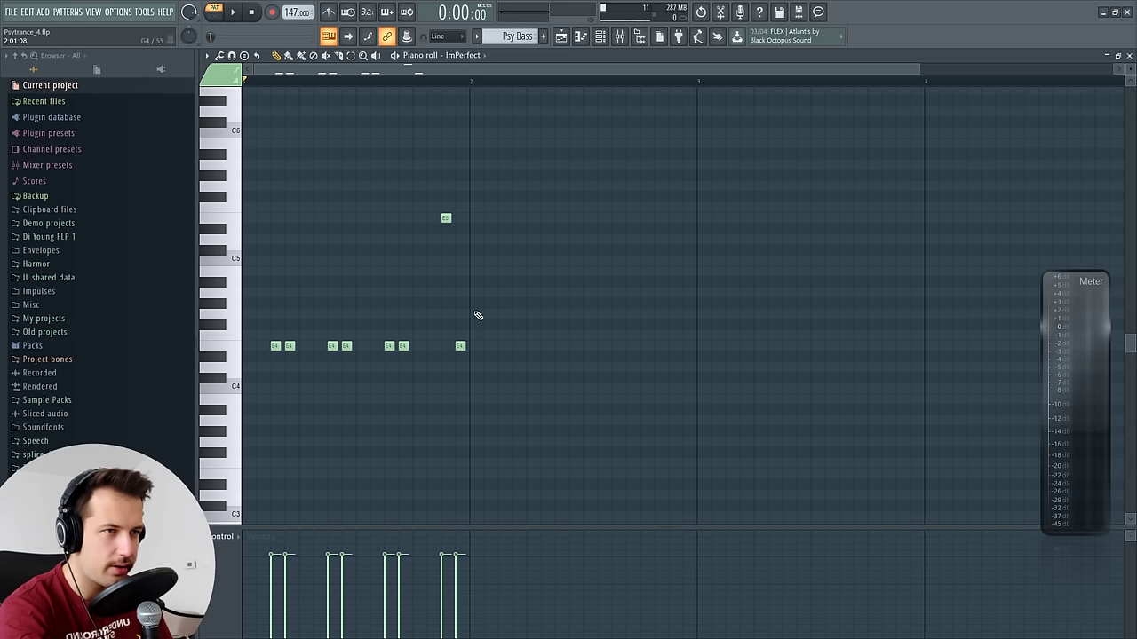
click(1128, 55)
key(space)
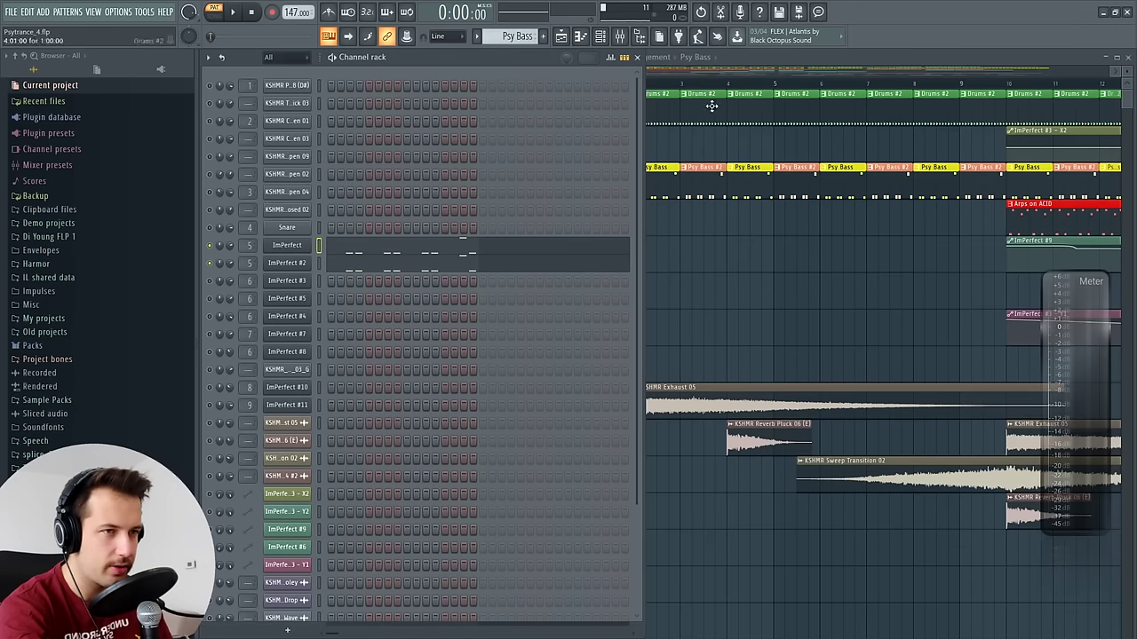
click(367, 253)
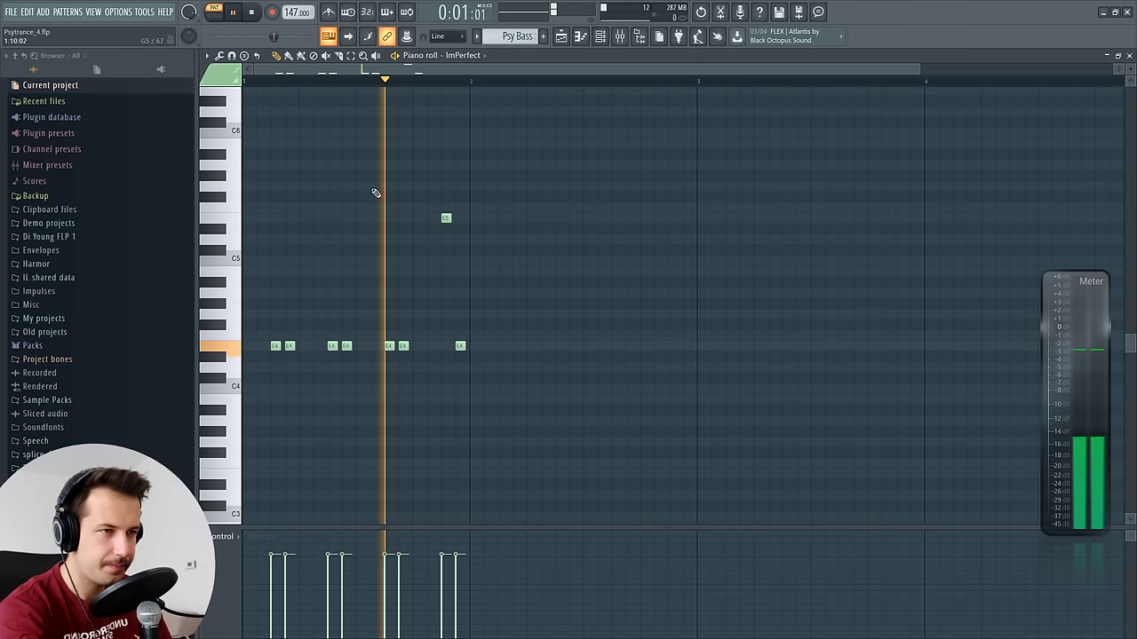
click(1127, 55)
key(space)
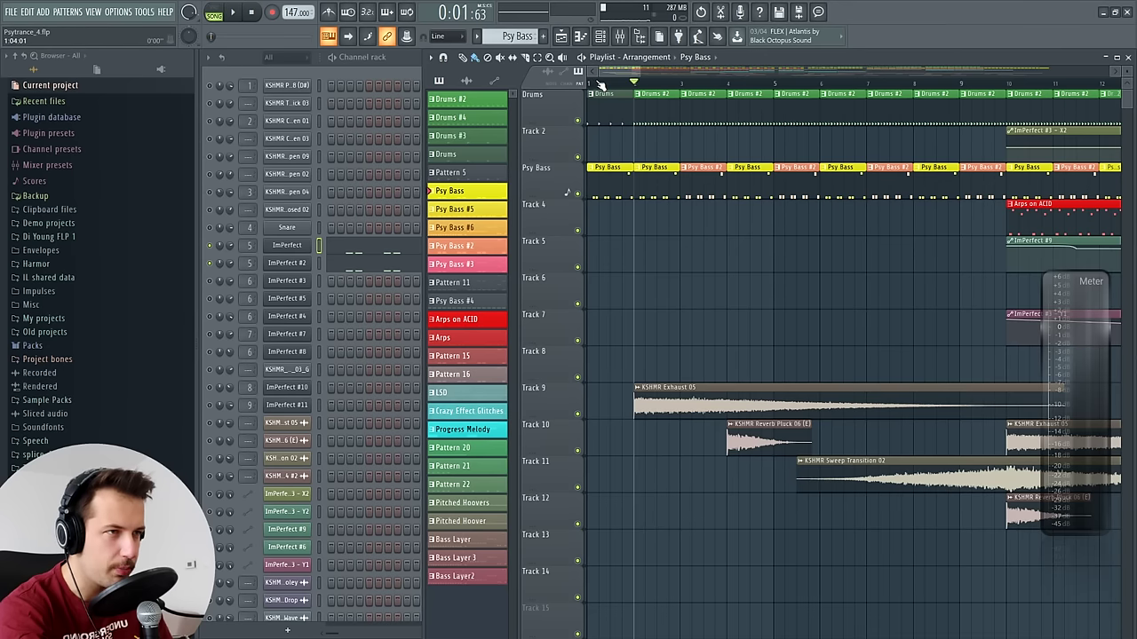
Audition bar 1 and bars 2 to 5 of the arrangement in song mode with the kicks and psy bass together
key(l)
drag(588, 82, 634, 81)
click(213, 102)
click(491, 85)
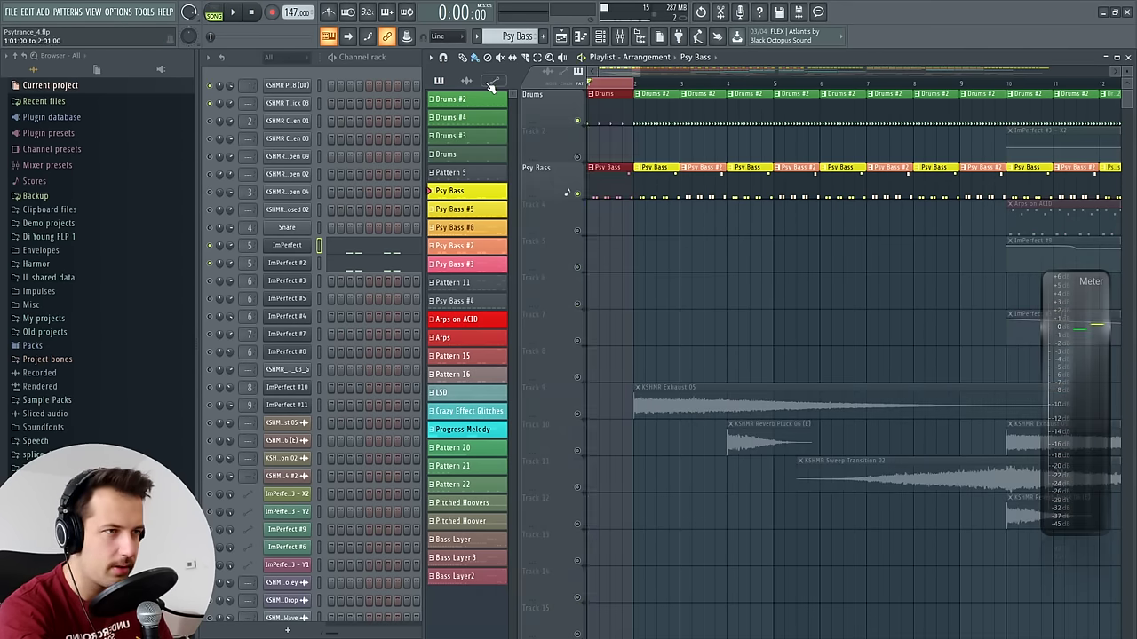
key(space)
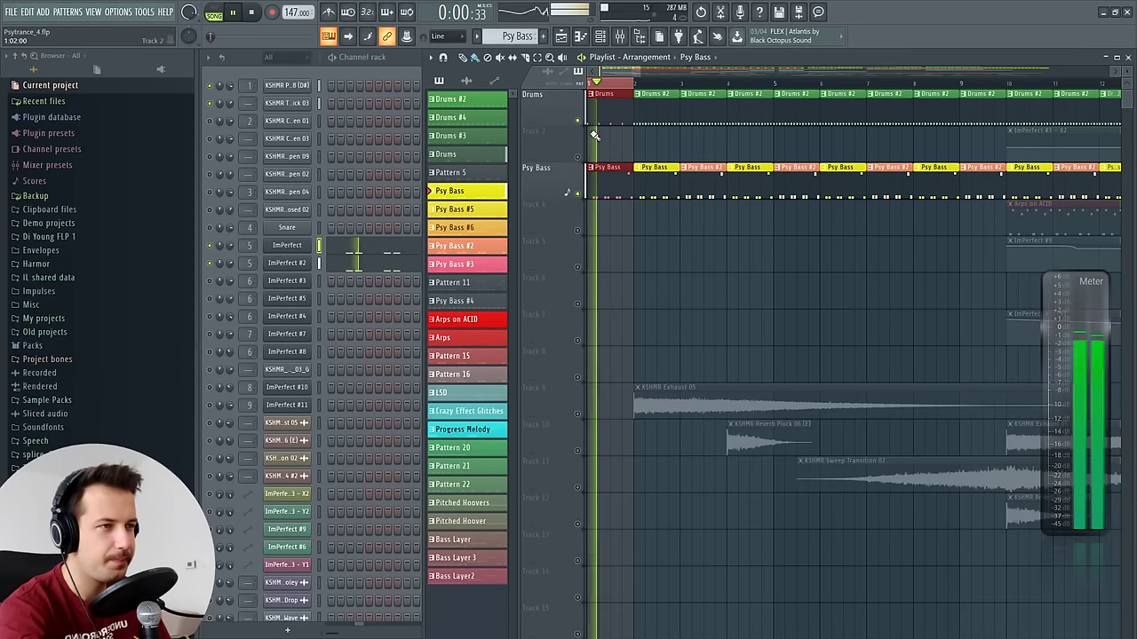
key(space)
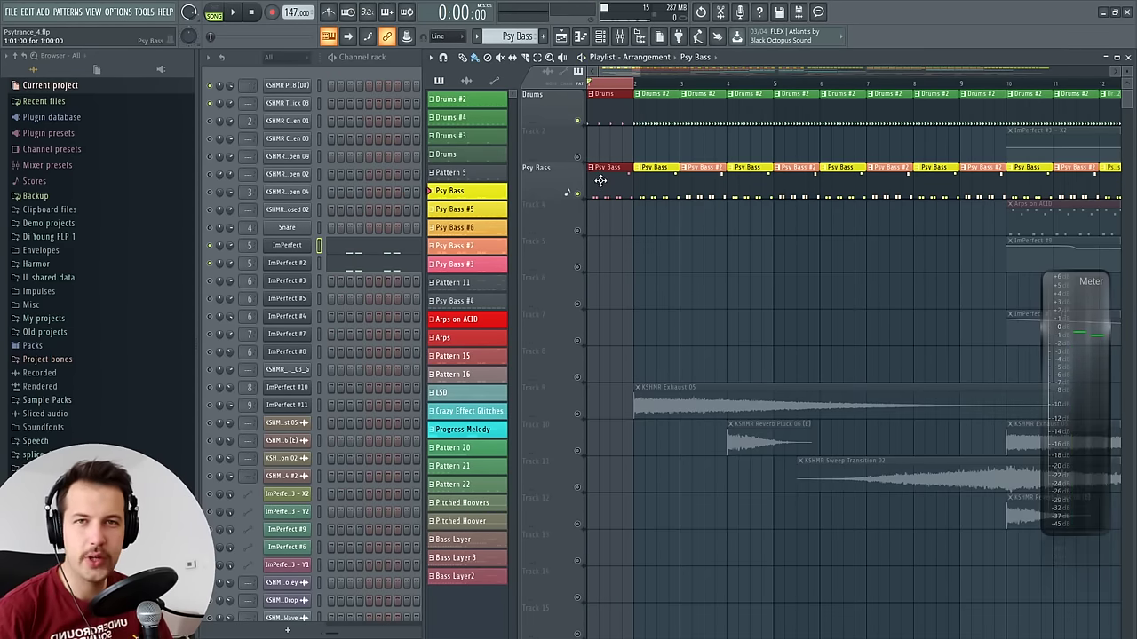
drag(634, 82, 819, 82)
key(space)
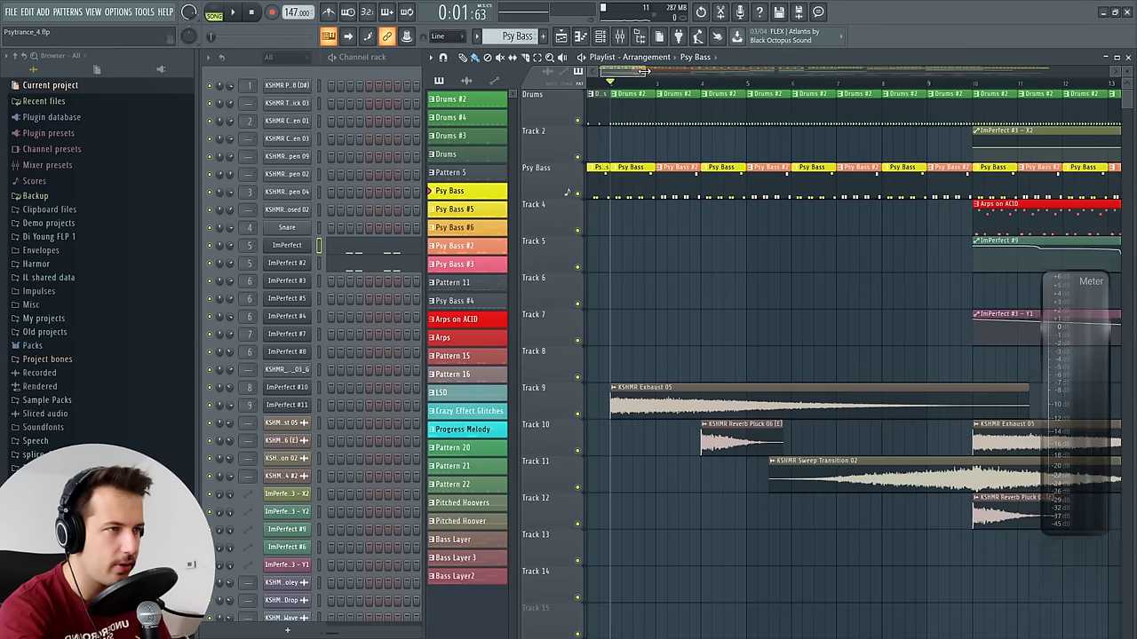
Solo playlist Track 9 and play its KSHMR Exhaust 05 clip from bar 2
scroll(643, 71, up, 2)
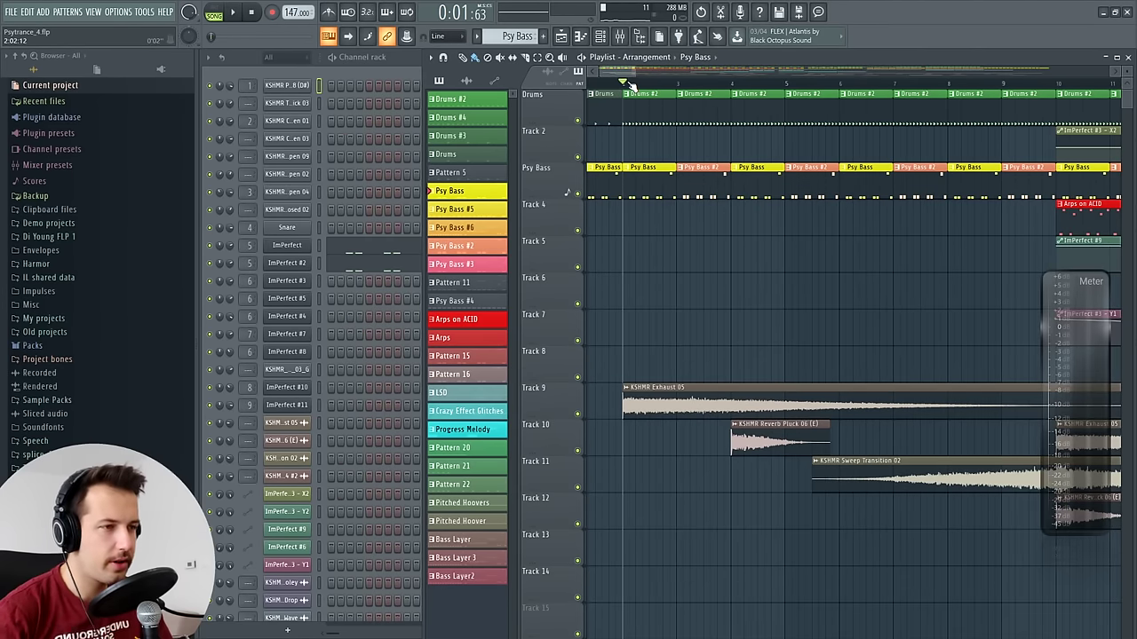
right_click(578, 413)
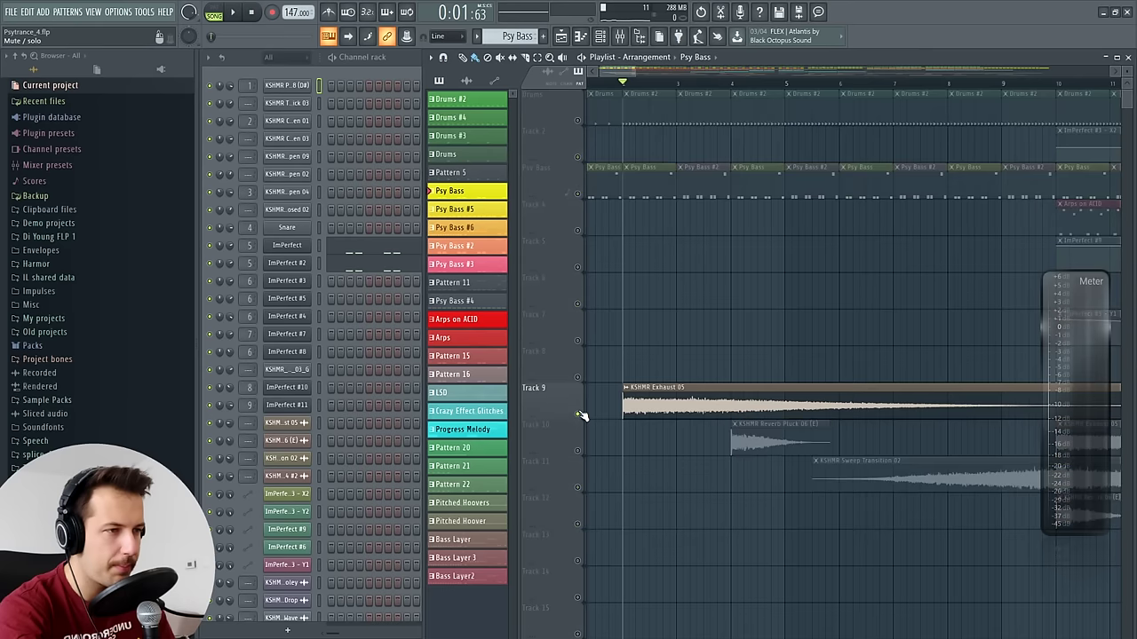
scroll(633, 71, down, 1)
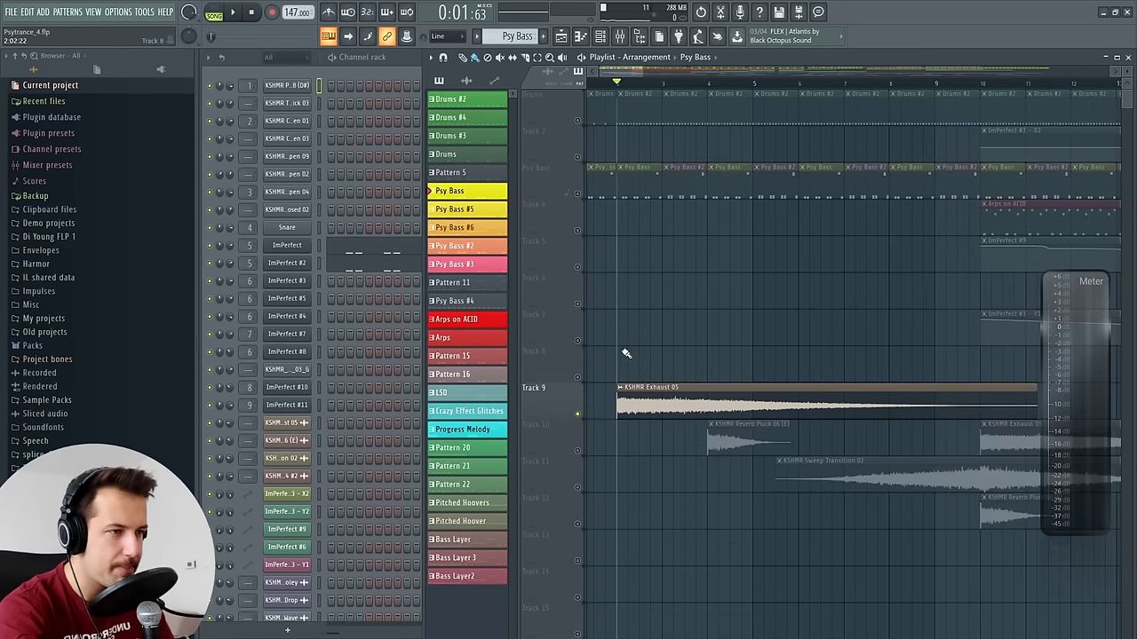
key(space)
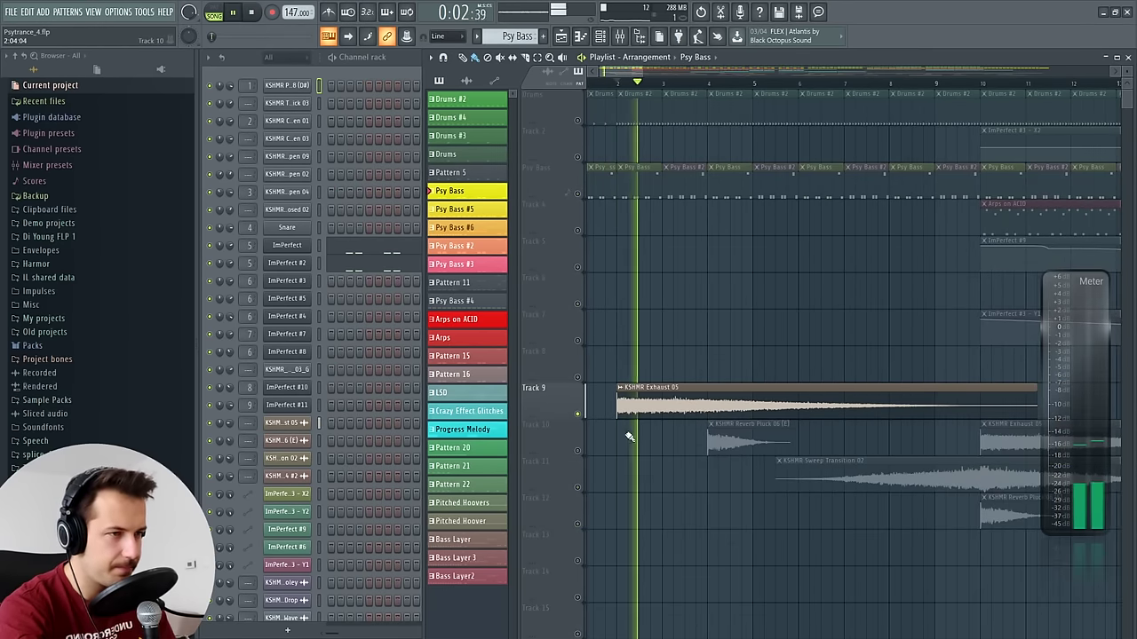
key(space)
Add playlist Track 10 to the soloed tracks and play its KSHMR Reverb Pluck 06 clip at bar 4
click(578, 451)
click(698, 84)
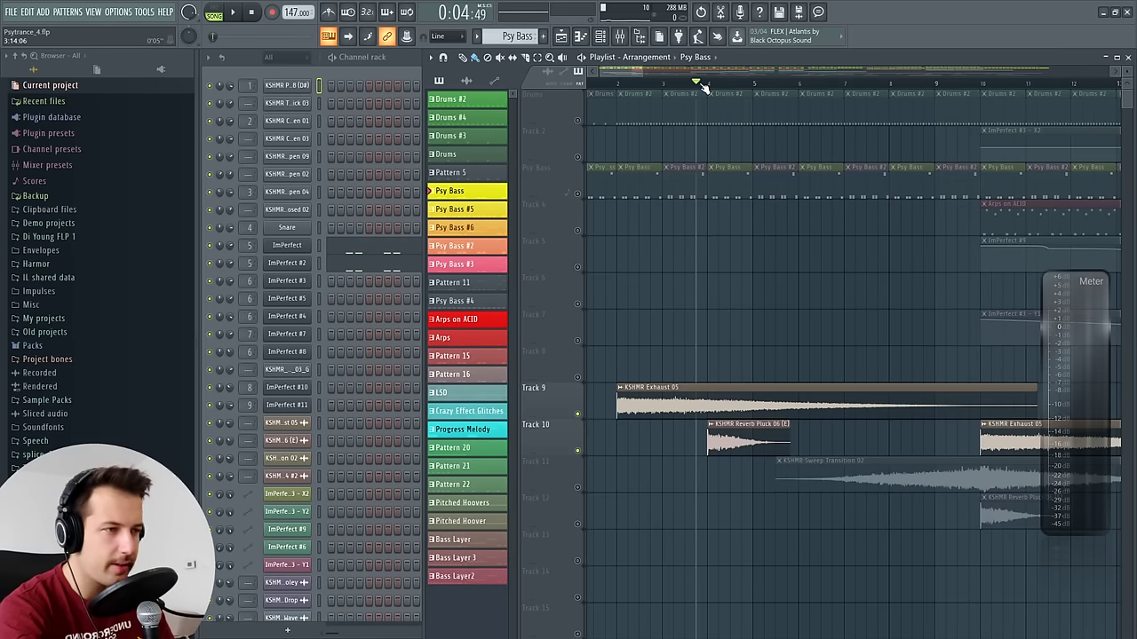
key(space)
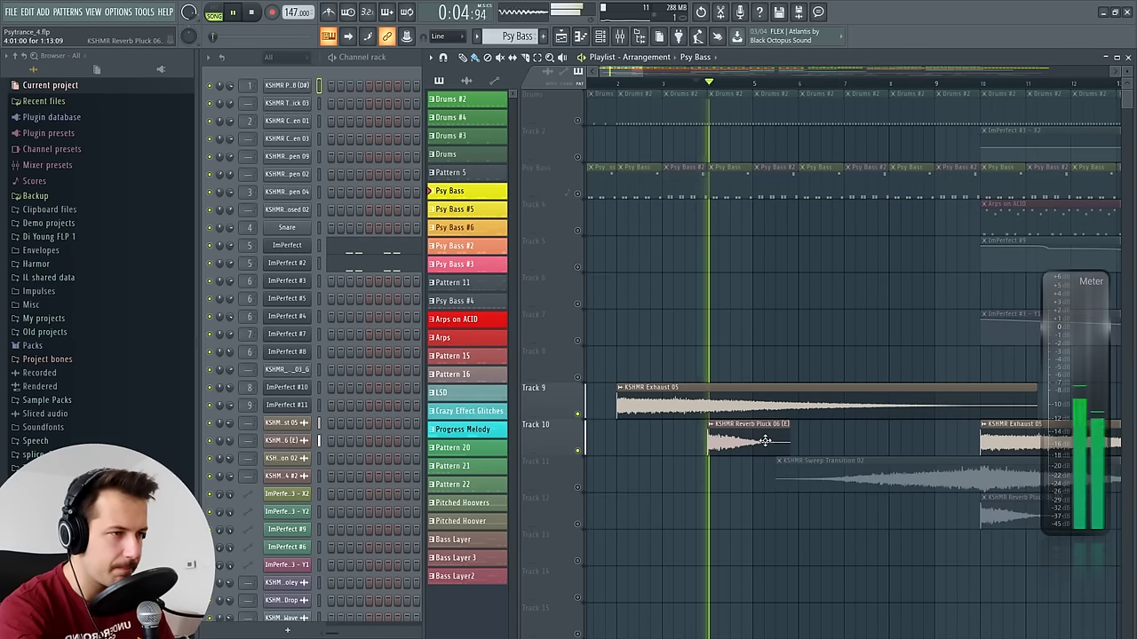
Enable Track 11 alongside the soloed tracks and audition its KSHMR Sweep Transition 02 clip leading into bar 10
click(577, 487)
key(space)
click(957, 84)
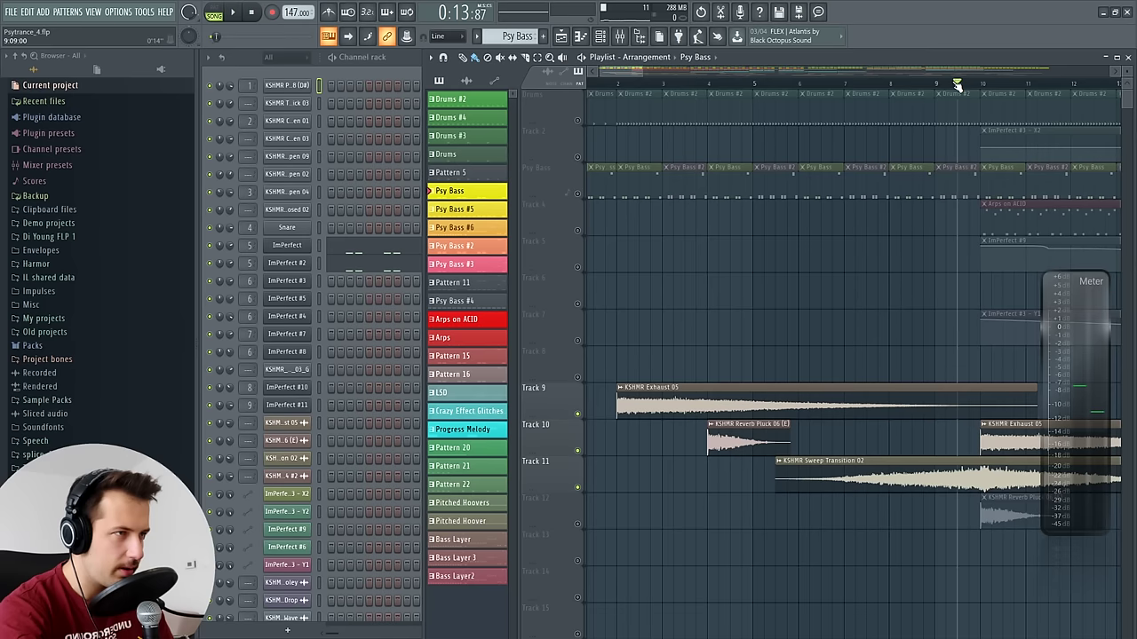
scroll(650, 74, right, 3)
key(space)
click(688, 85)
key(space)
click(790, 84)
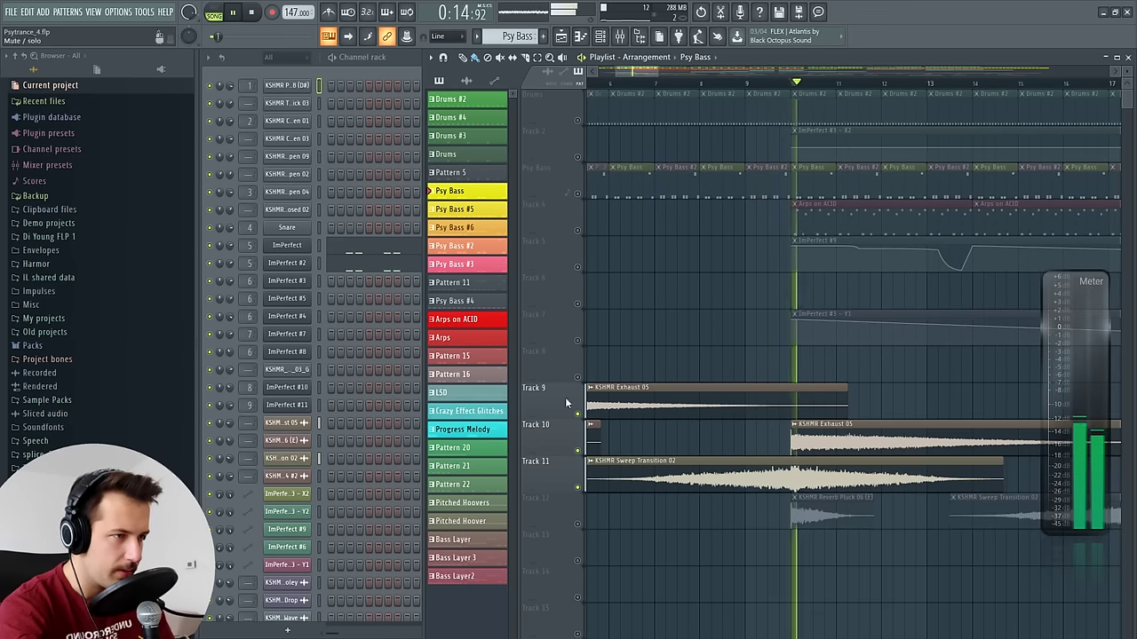
Bring Track 12 into the playback at bar 10, stop it and examine the layout of all transition effect clips
click(578, 523)
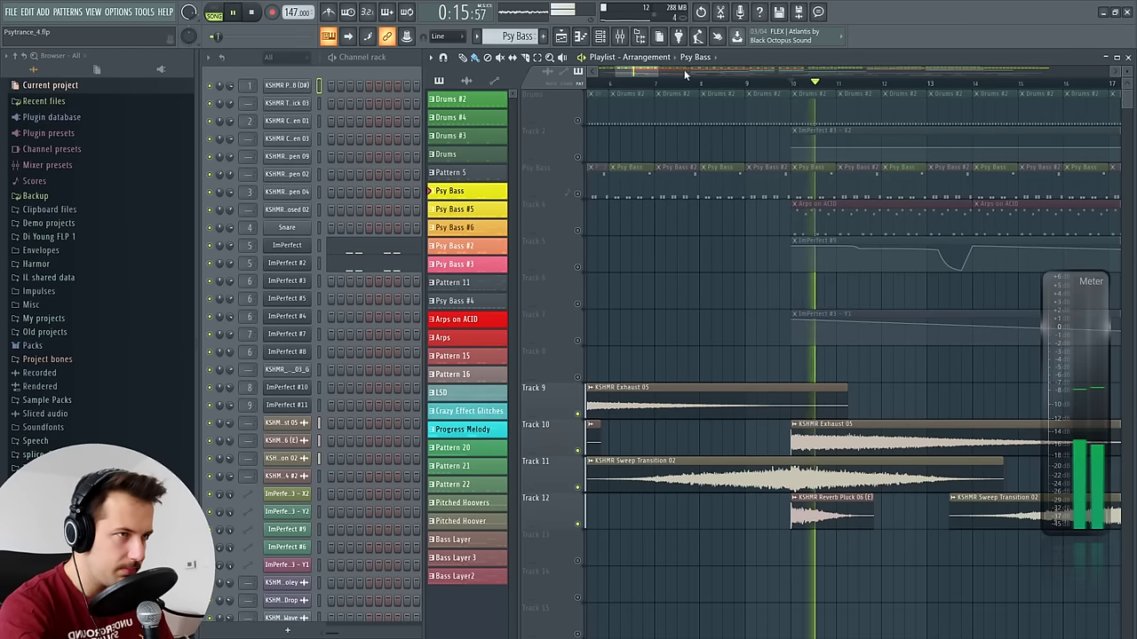
scroll(740, 84, down, 3)
key(space)
scroll(730, 254, left, 3)
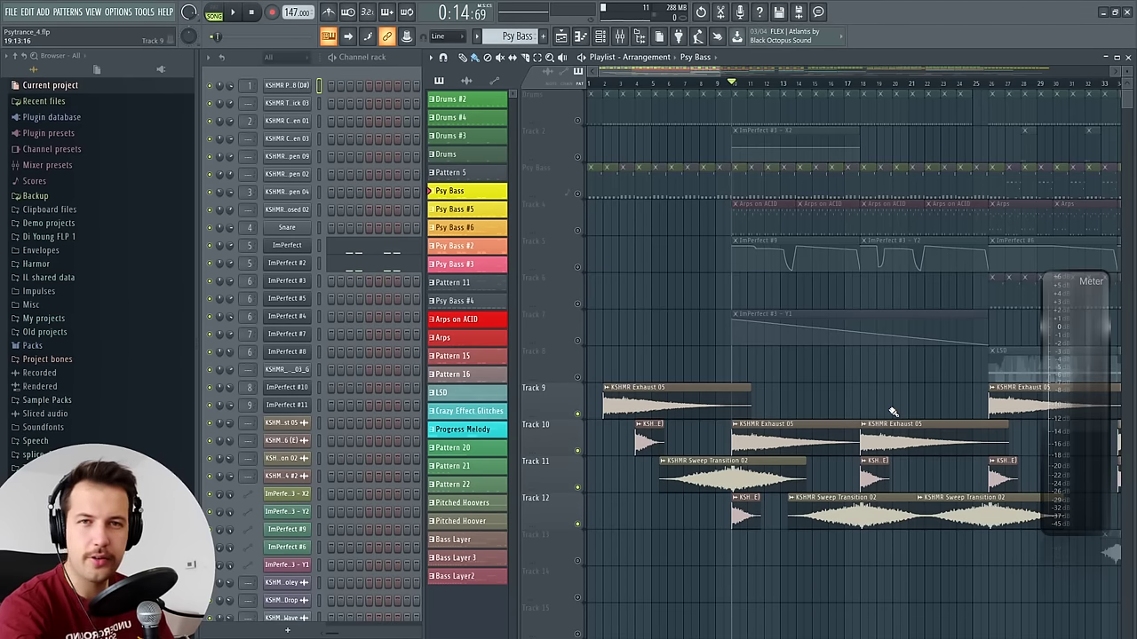
Unmute all playlist tracks and play the arrangement's opening bars with drums, psy bass and transition effects together
right_click(577, 414)
right_click(577, 414)
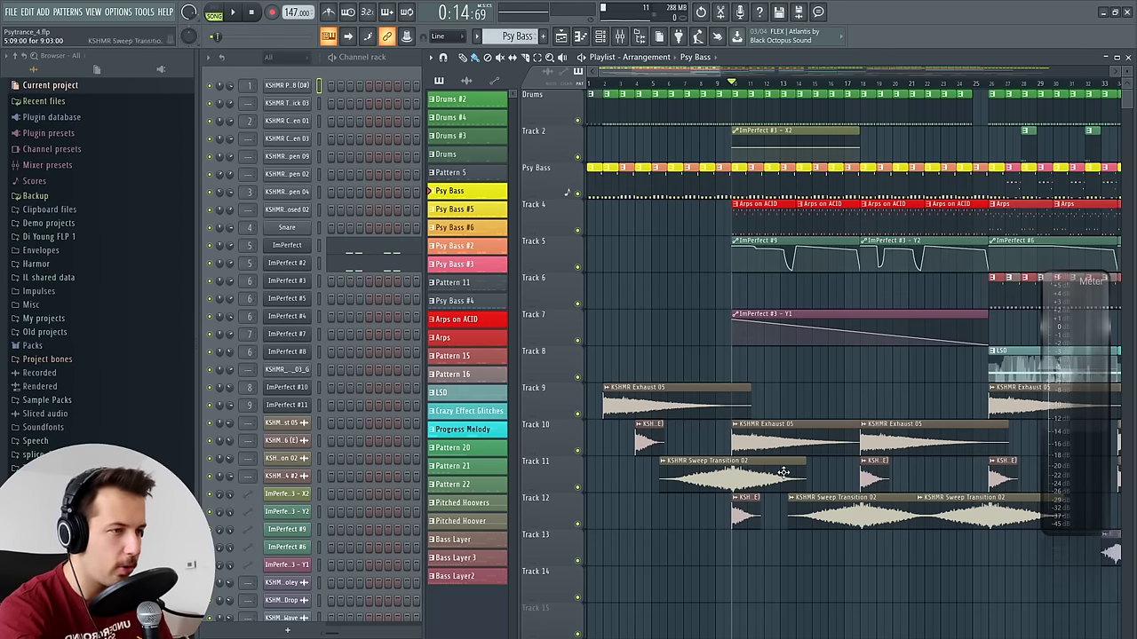
scroll(639, 71, up, 3)
key(space)
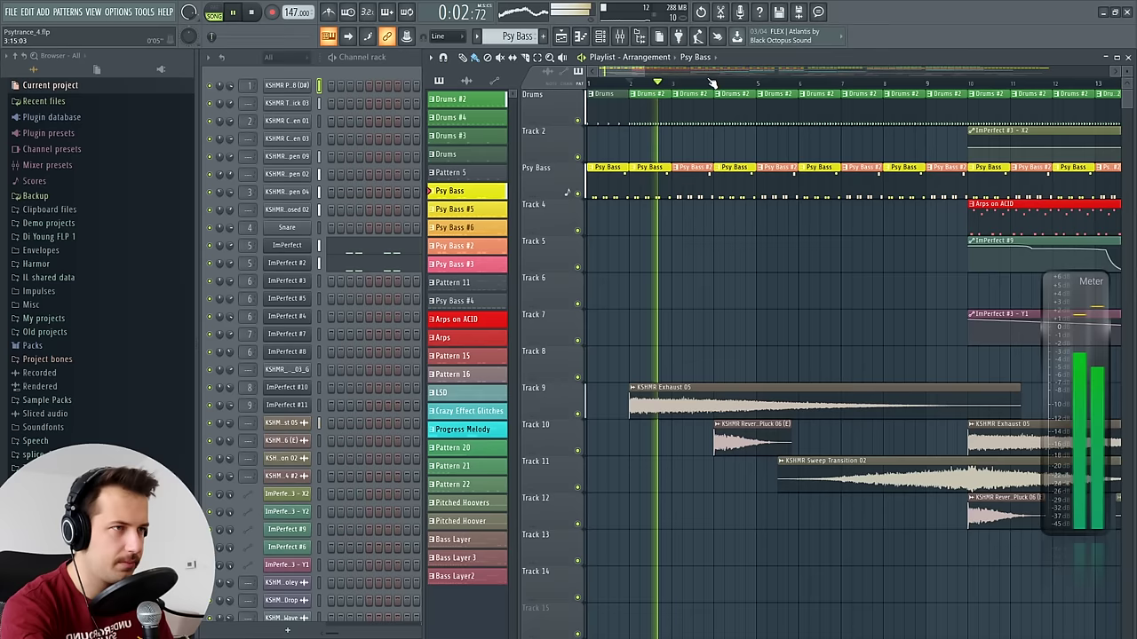
drag(640, 71, 650, 74)
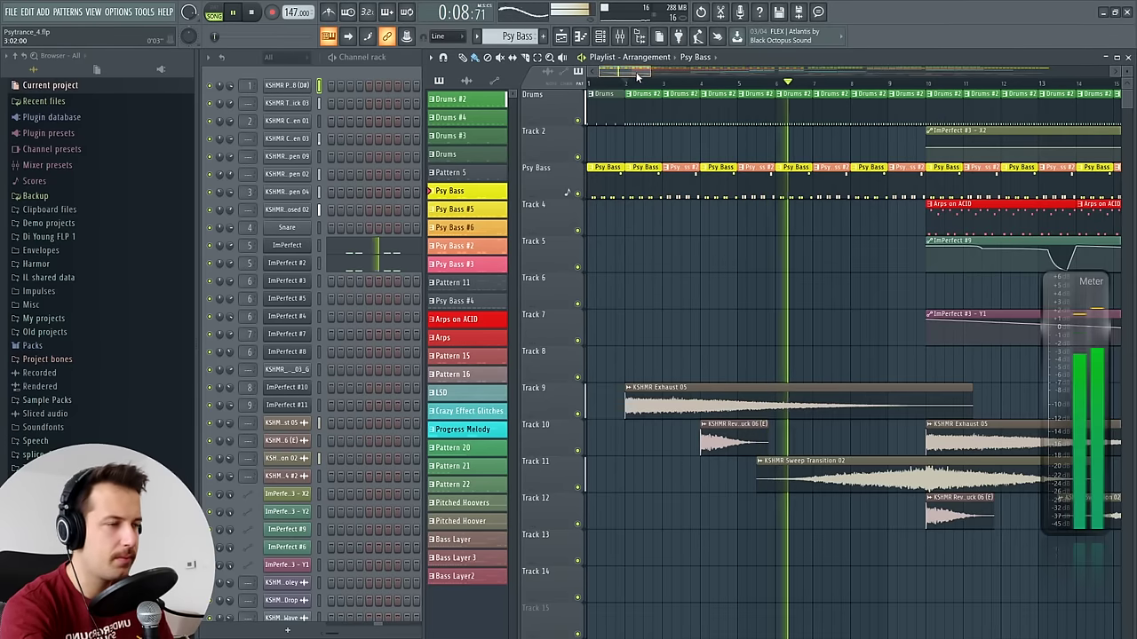
scroll(641, 71, right, 2)
scroll(641, 73, right, 3)
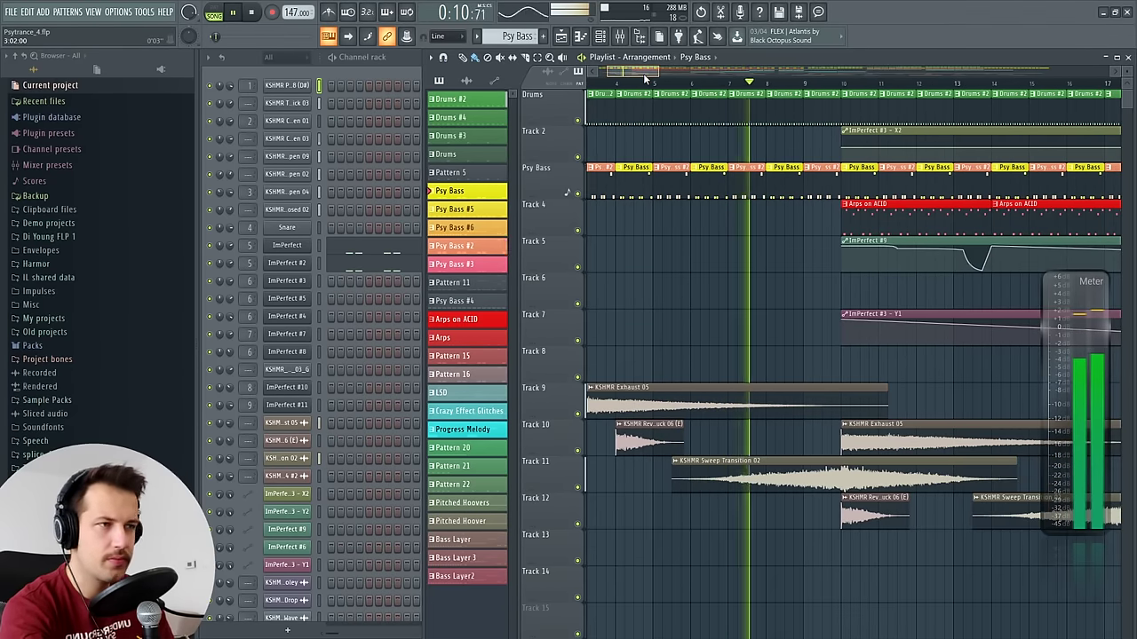
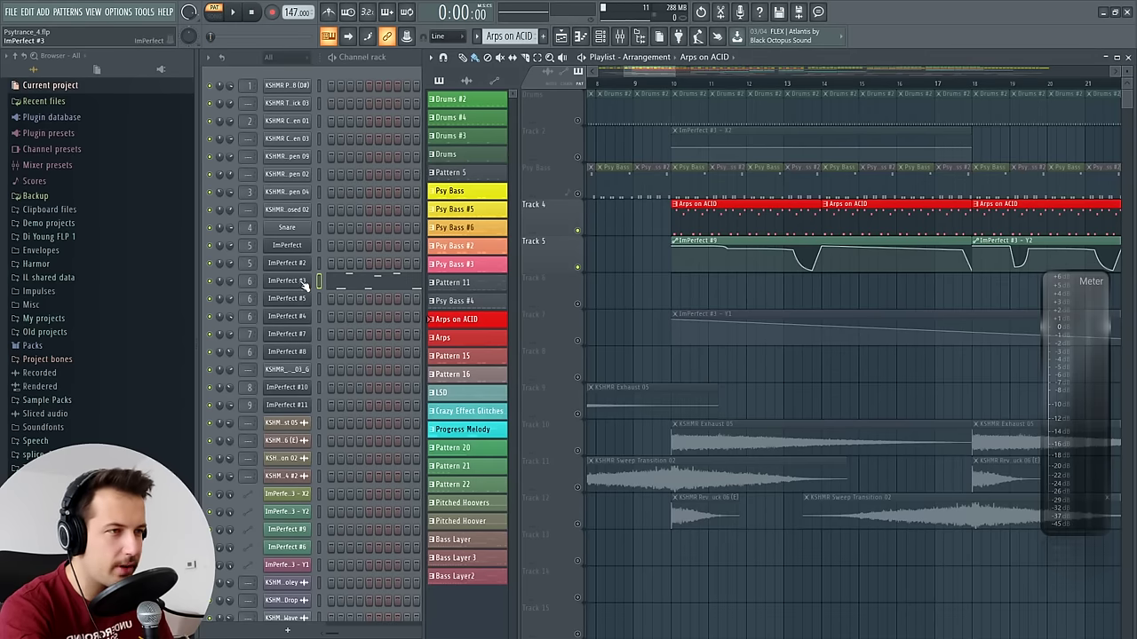
Examine the ImPerfect #3 synth and play the Arps on ACID pattern through its duplicate, ImPerfect #12
click(304, 283)
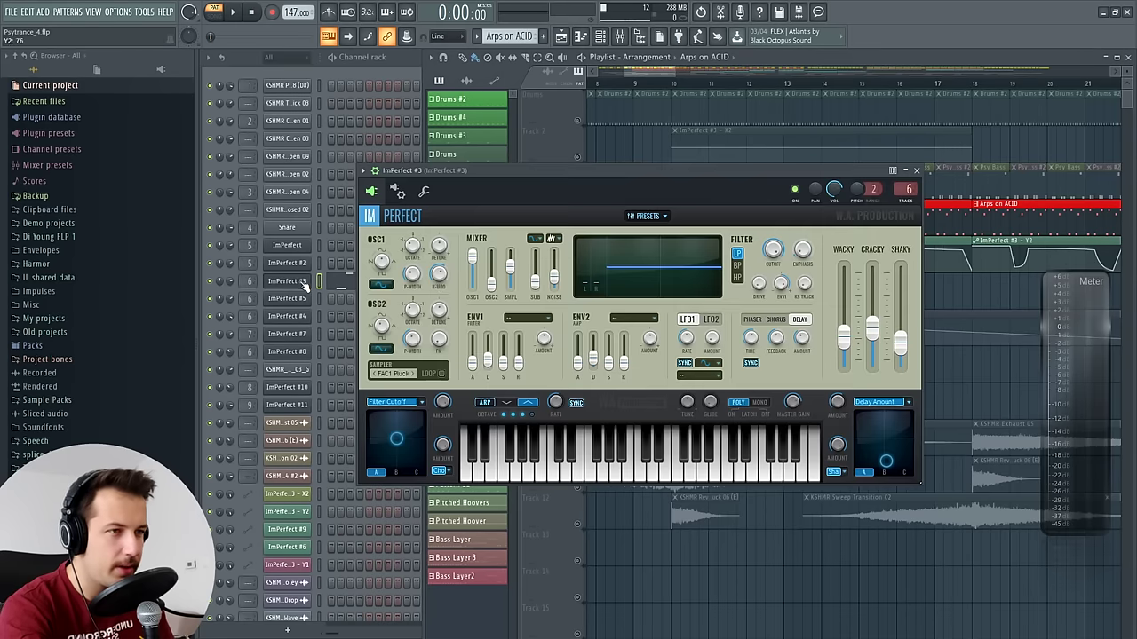
key(space)
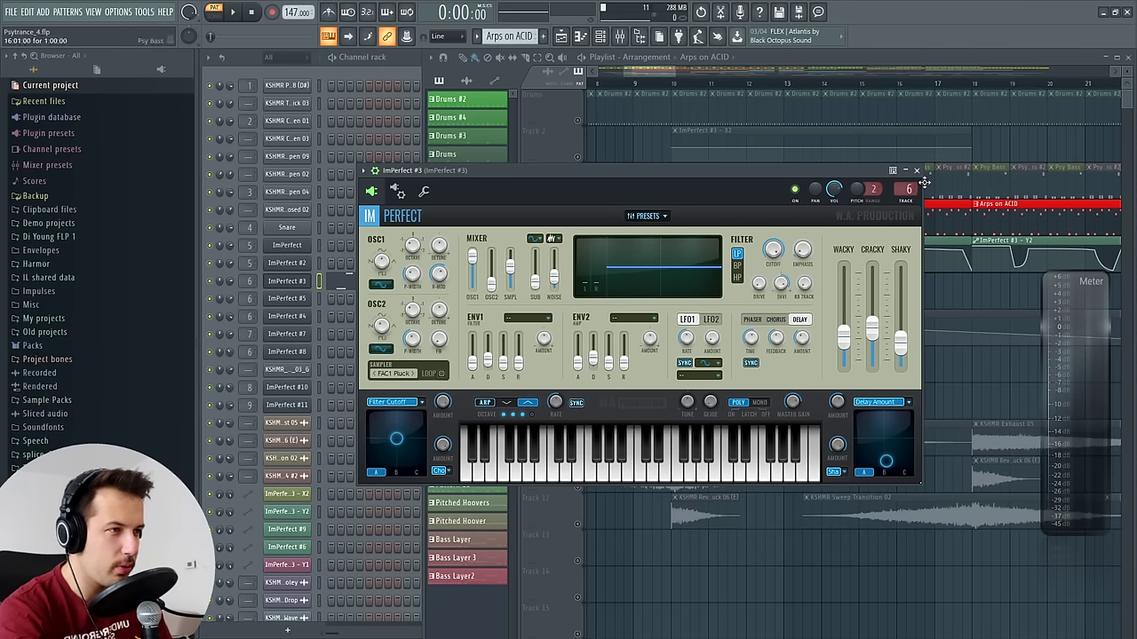
click(278, 299)
key(space)
click(277, 299)
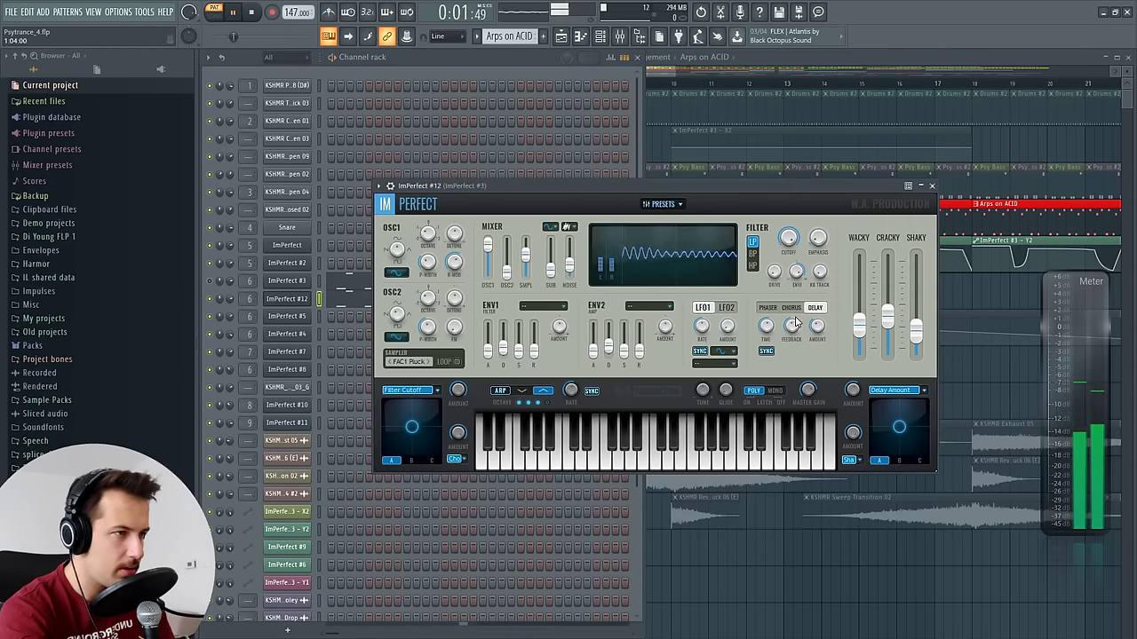
key(space)
key(space)
Try different Wacky, Cracky and Shaky slider amounts on the ImPerfect #12 synth
drag(869, 331, 888, 259)
mouse_move(915, 334)
mouse_down()
mouse_move(919, 280)
mouse_move(917, 336)
mouse_up()
drag(887, 260, 861, 324)
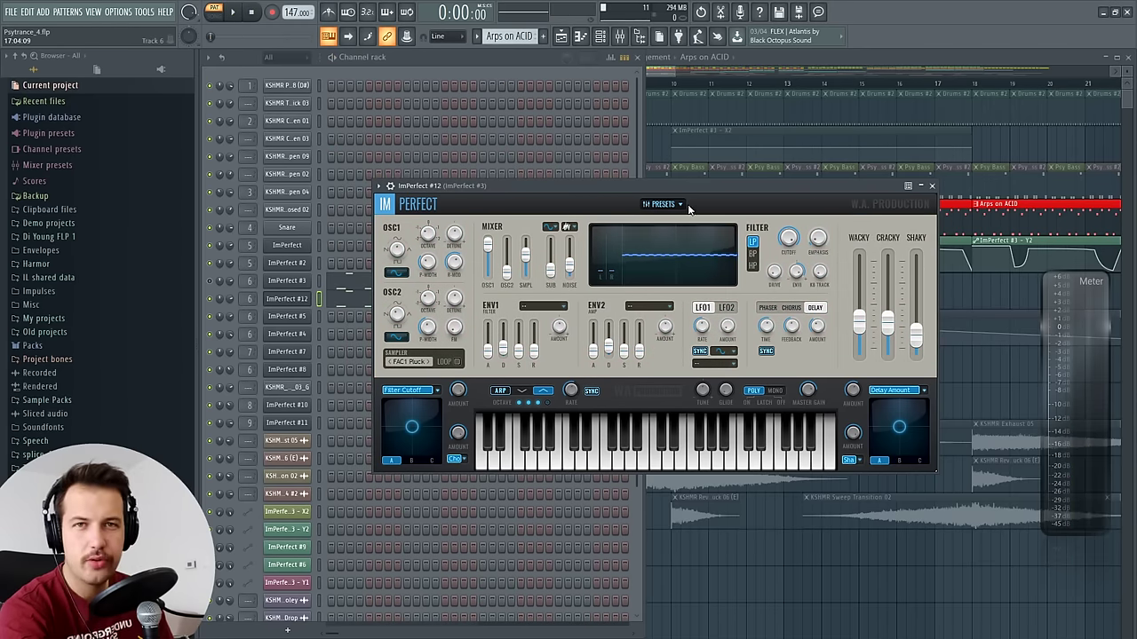
Browse the preset folders of ImPerfect #12, including FAC1 Voice, without loading a preset
click(678, 205)
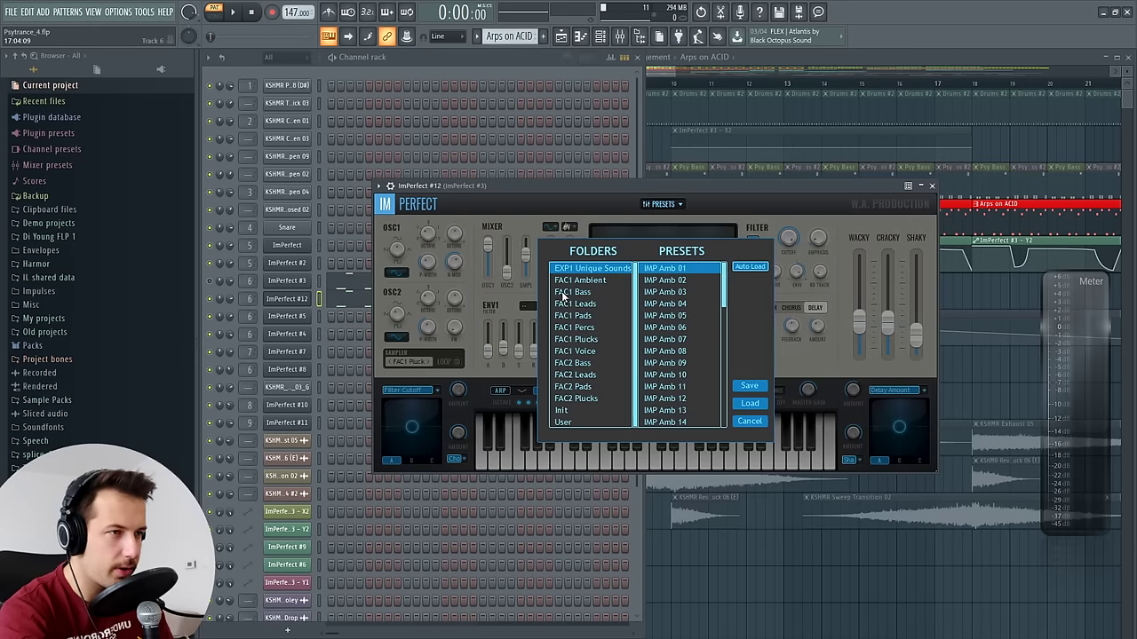
scroll(594, 358, down, 11)
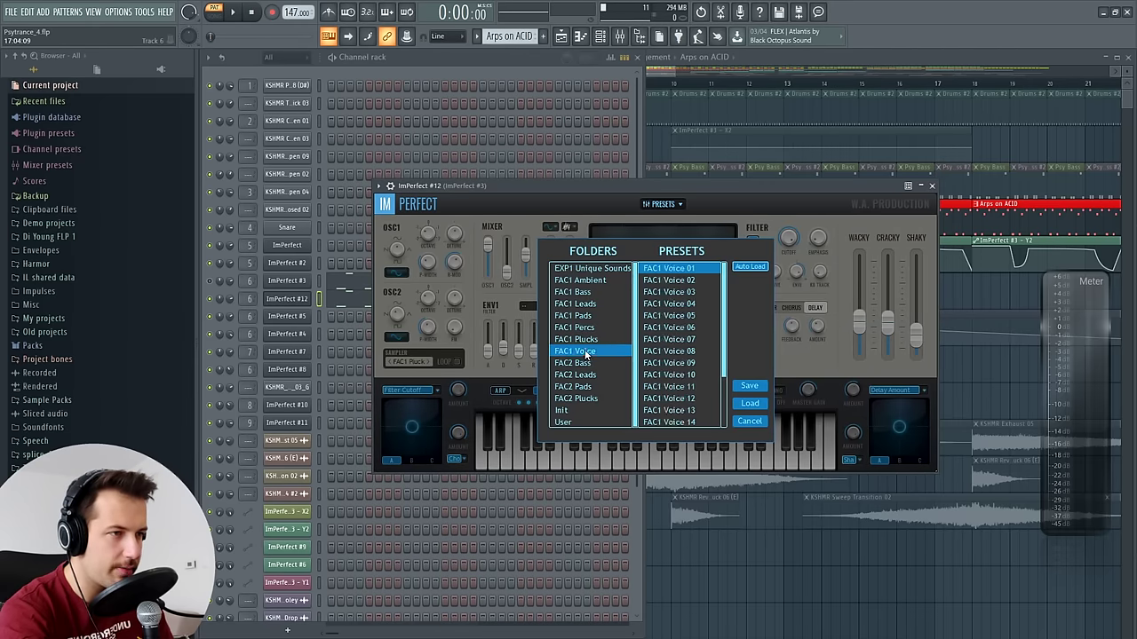
scroll(588, 354, up, 11)
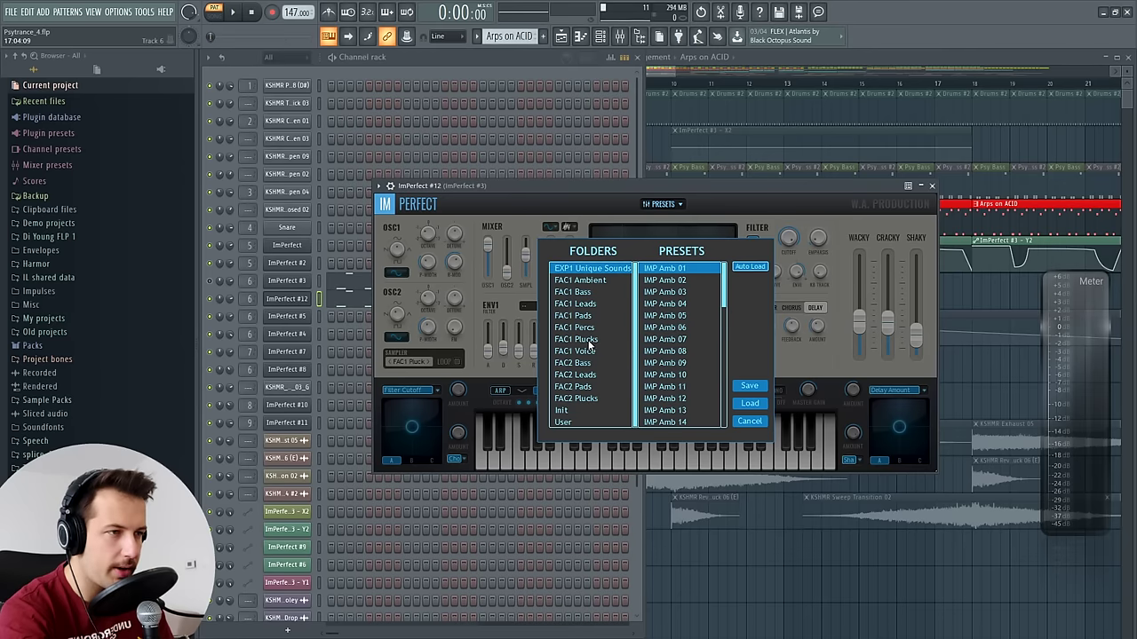
click(750, 420)
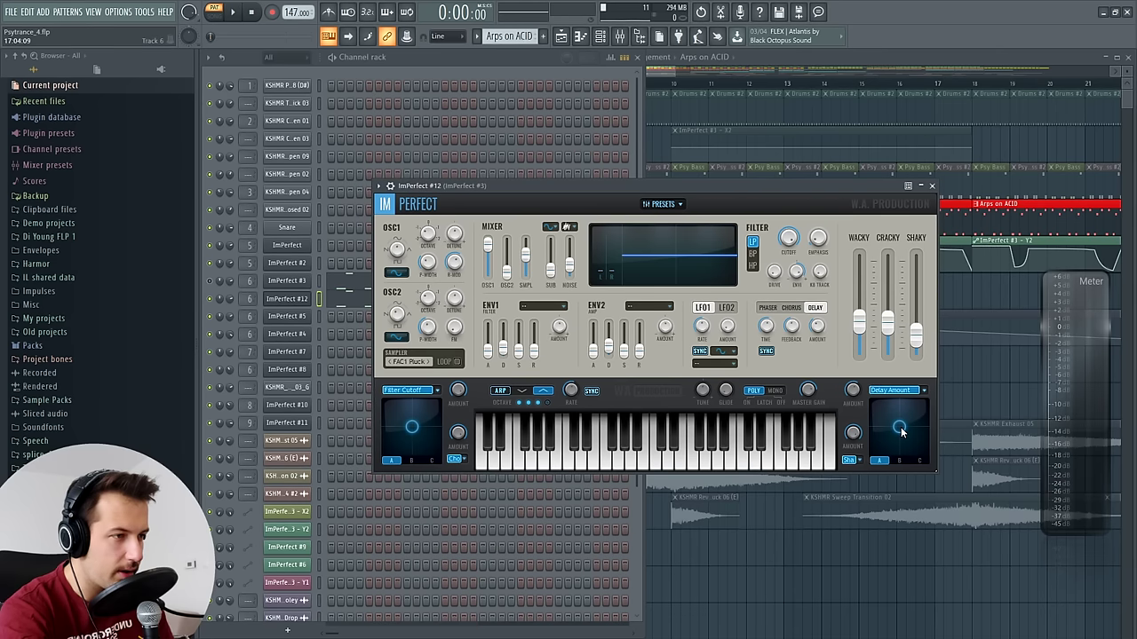
Review the parameters assignable to the second XY pad of ImPerfect #12 and try its Delay Amount control during playback
mouse_move(897, 435)
mouse_down()
mouse_move(889, 411)
mouse_move(909, 415)
mouse_move(892, 435)
mouse_up()
click(898, 393)
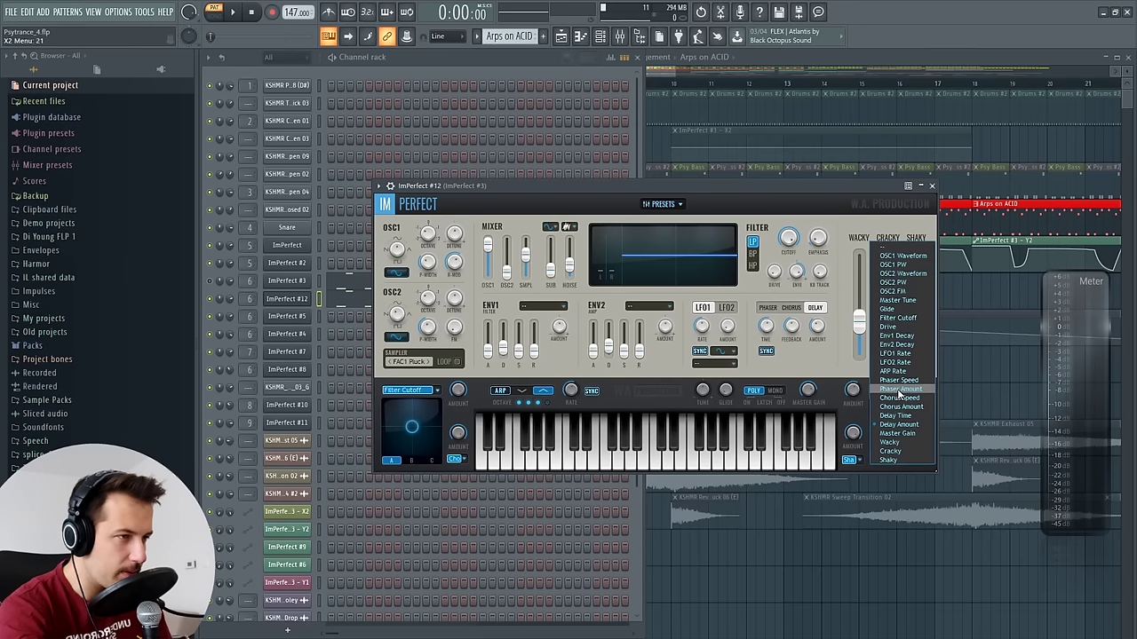
click(899, 439)
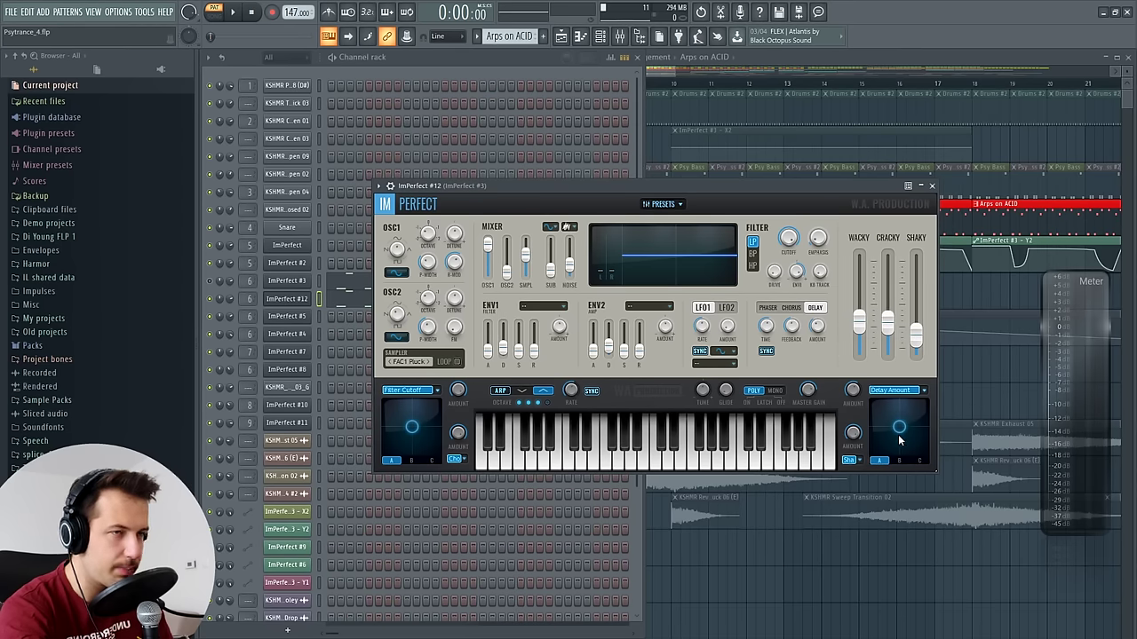
click(236, 12)
mouse_move(894, 418)
mouse_down()
mouse_move(878, 406)
mouse_move(914, 429)
mouse_move(906, 452)
mouse_move(882, 466)
mouse_move(893, 419)
mouse_move(881, 457)
mouse_move(894, 462)
mouse_move(875, 461)
mouse_move(909, 454)
mouse_move(897, 439)
mouse_up()
key(space)
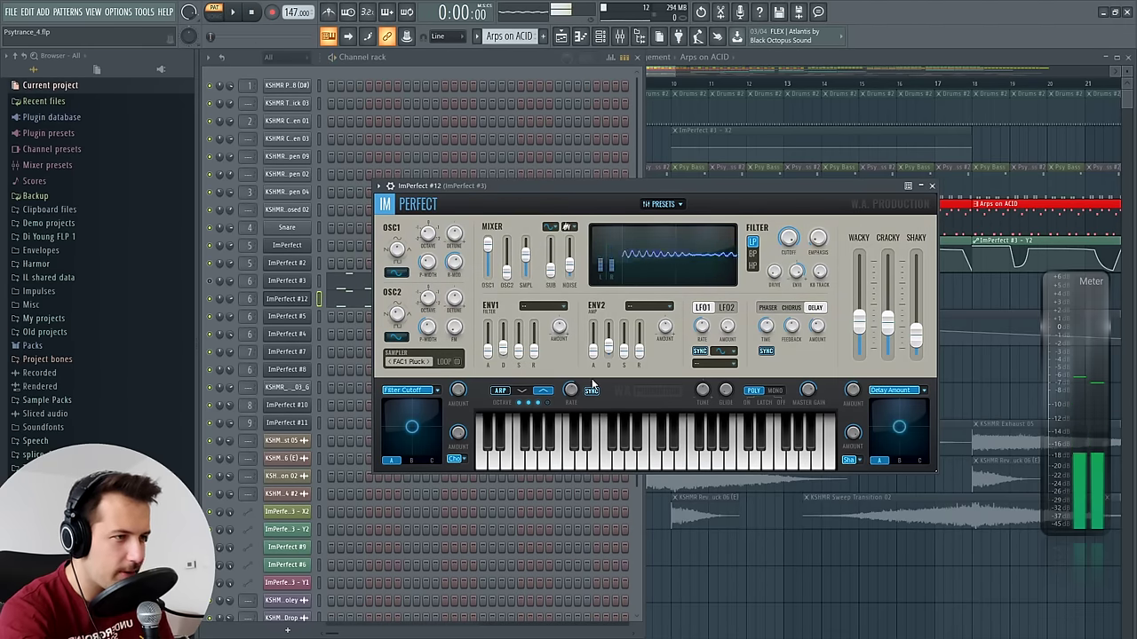
click(923, 393)
click(859, 289)
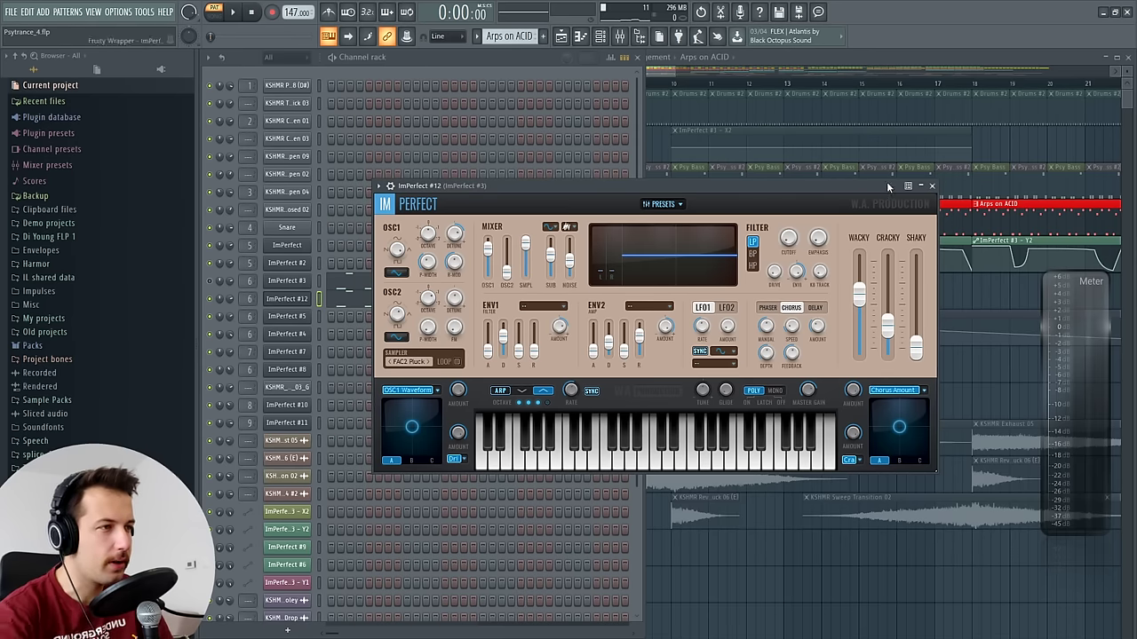
Return to song mode at bar 10 and examine the XY pads of the original ImPerfect #3 synth
click(765, 65)
click(692, 82)
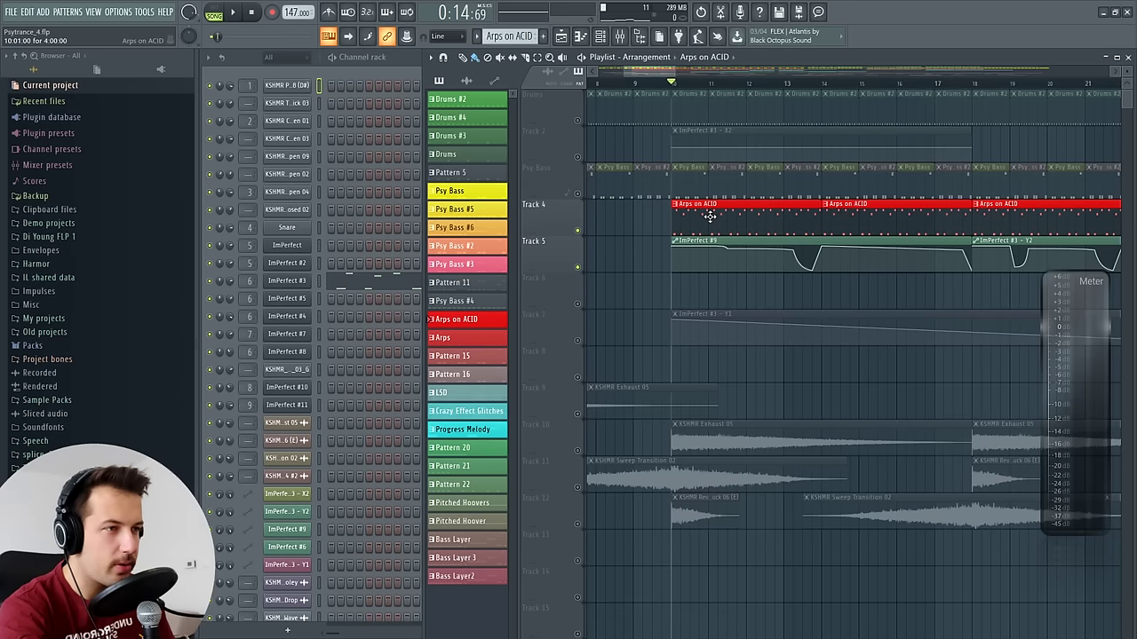
click(289, 280)
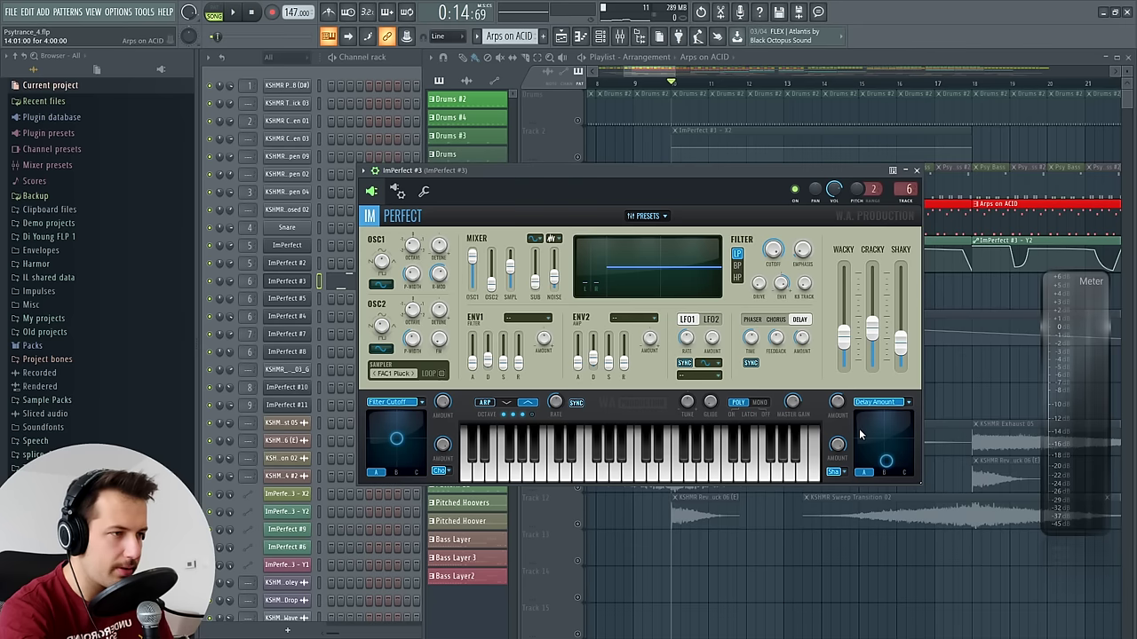
click(916, 169)
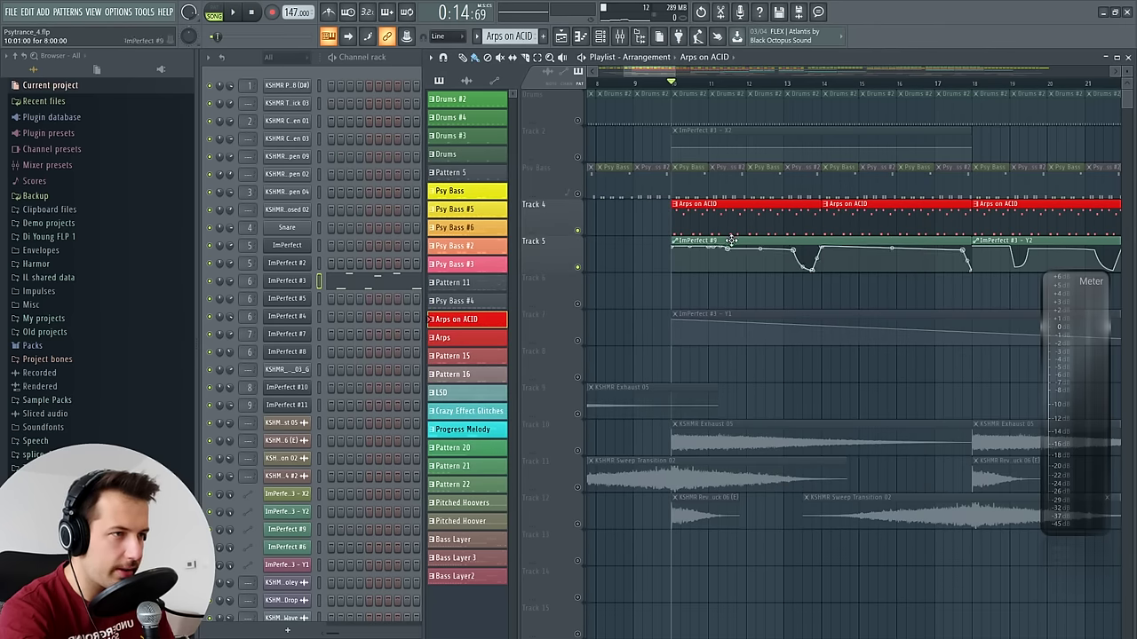
Browse the automatable parameters of ImPerfect #3 and examine the options for its Y2 parameter
click(288, 280)
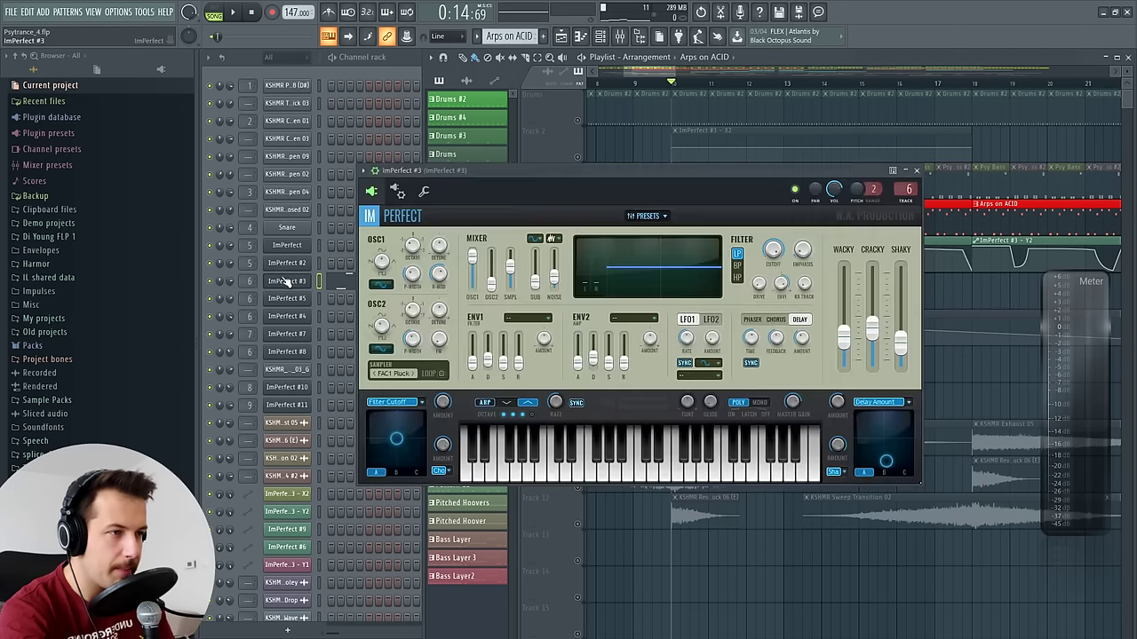
click(363, 171)
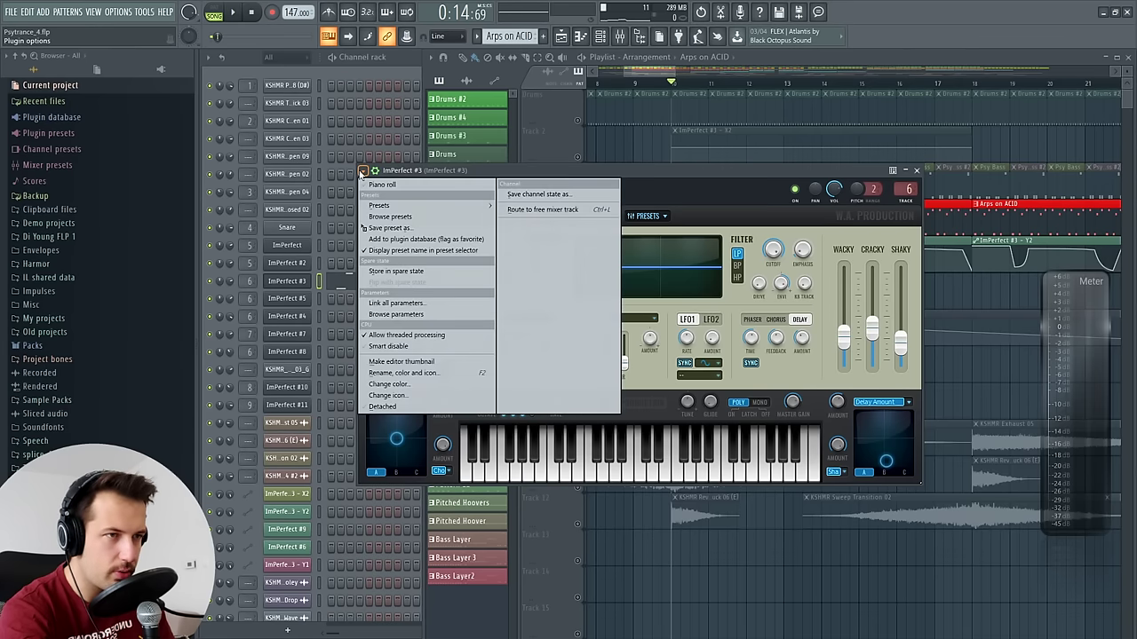
click(396, 313)
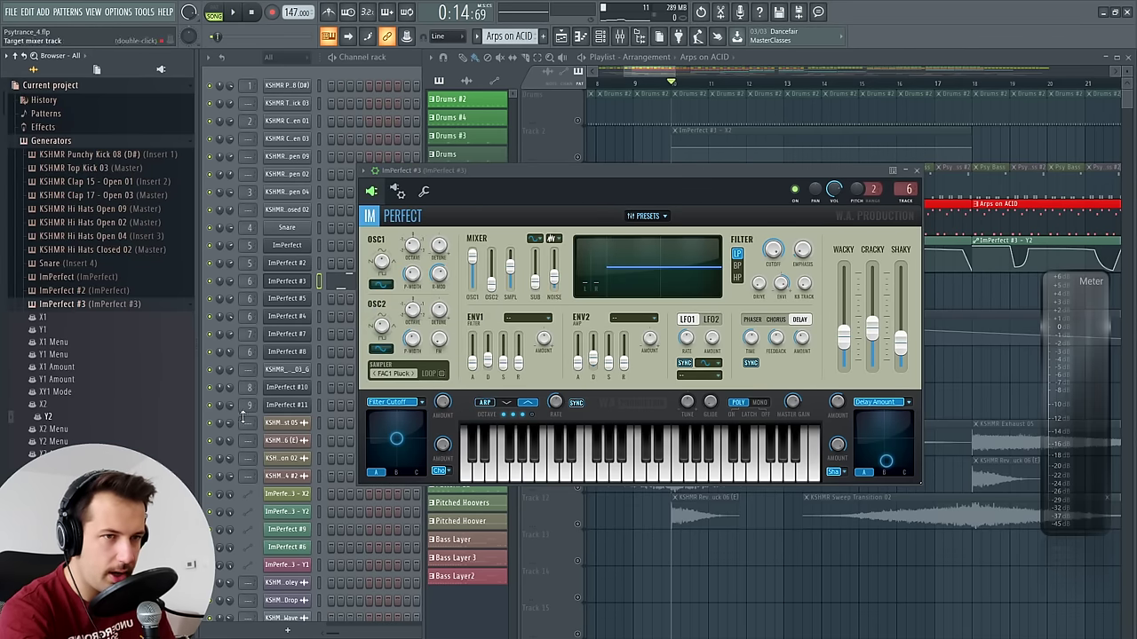
right_click(49, 418)
click(585, 172)
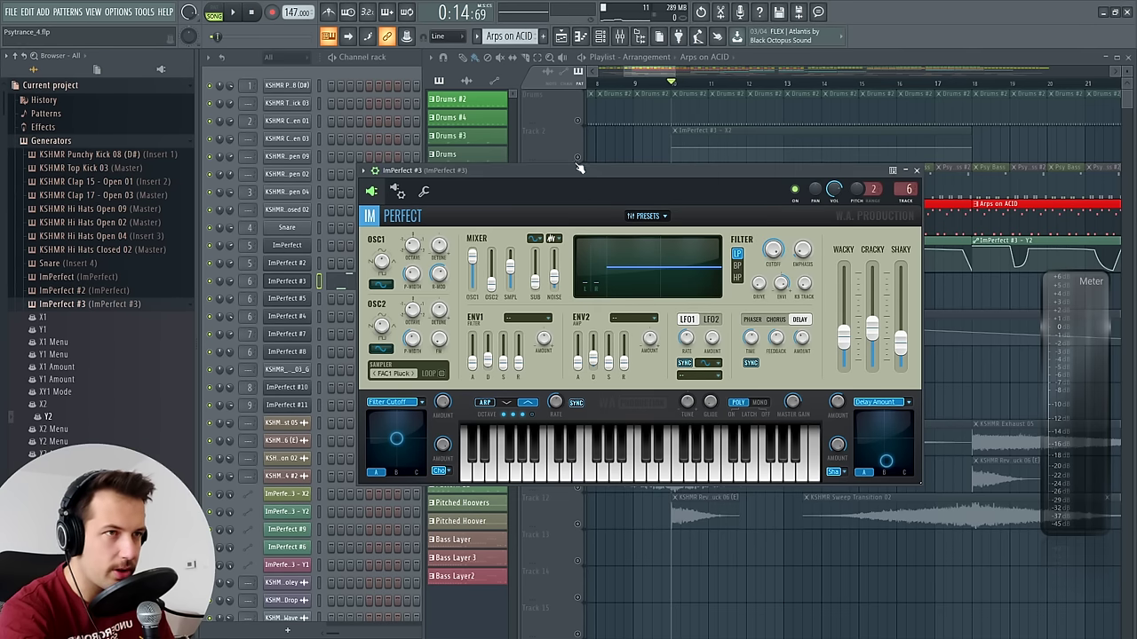
Arm recording for notes and automation and close the ImPerfect #3 synth
click(273, 13)
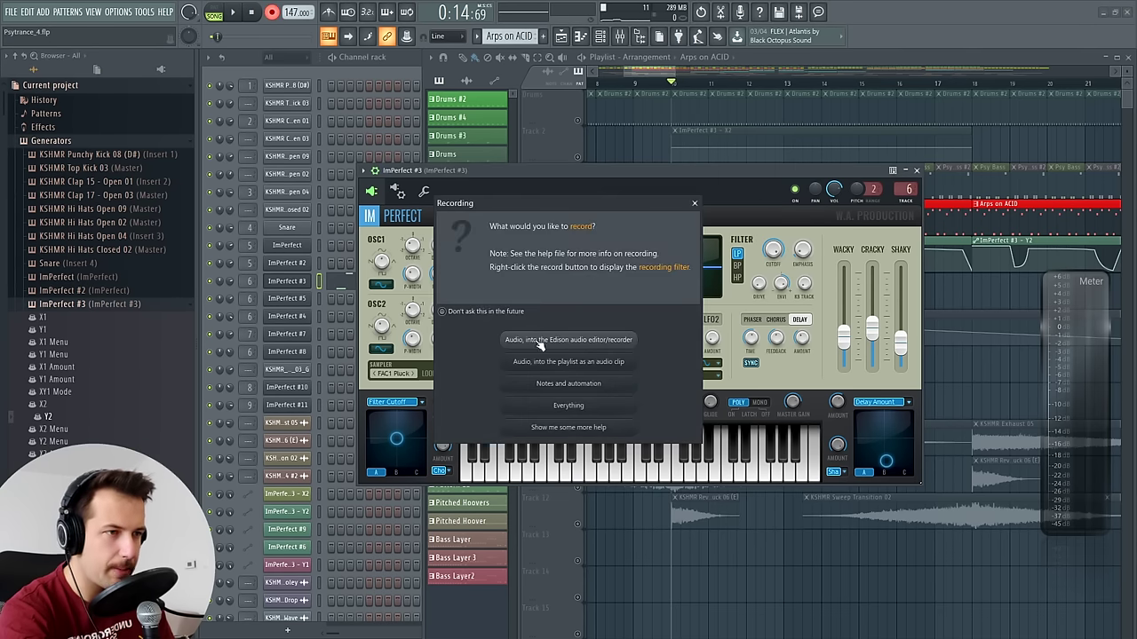
click(586, 385)
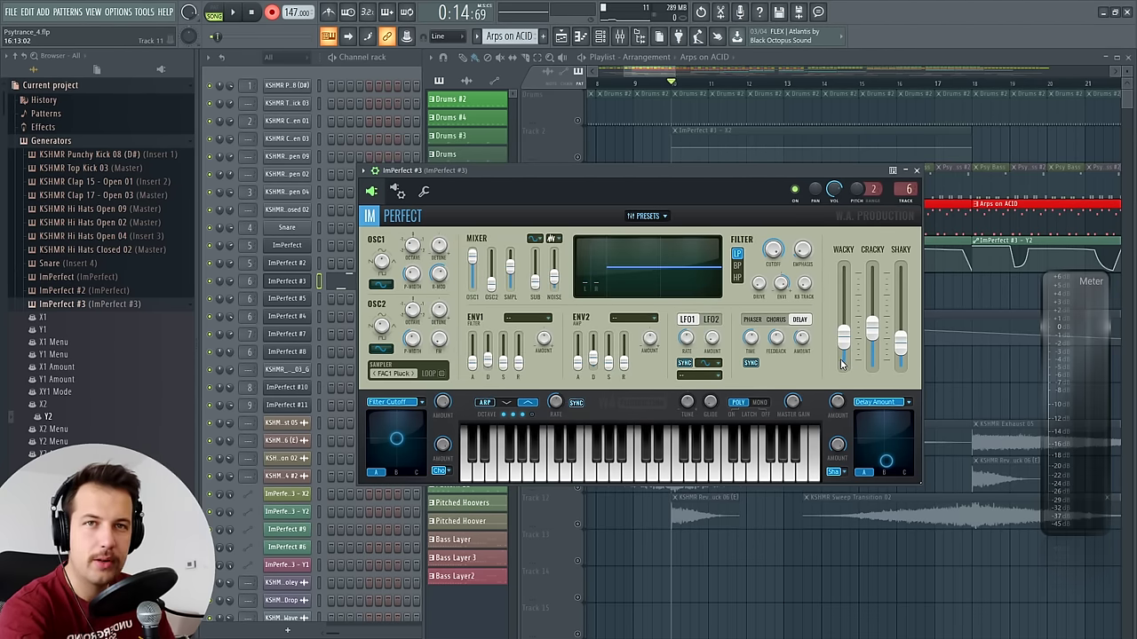
click(916, 171)
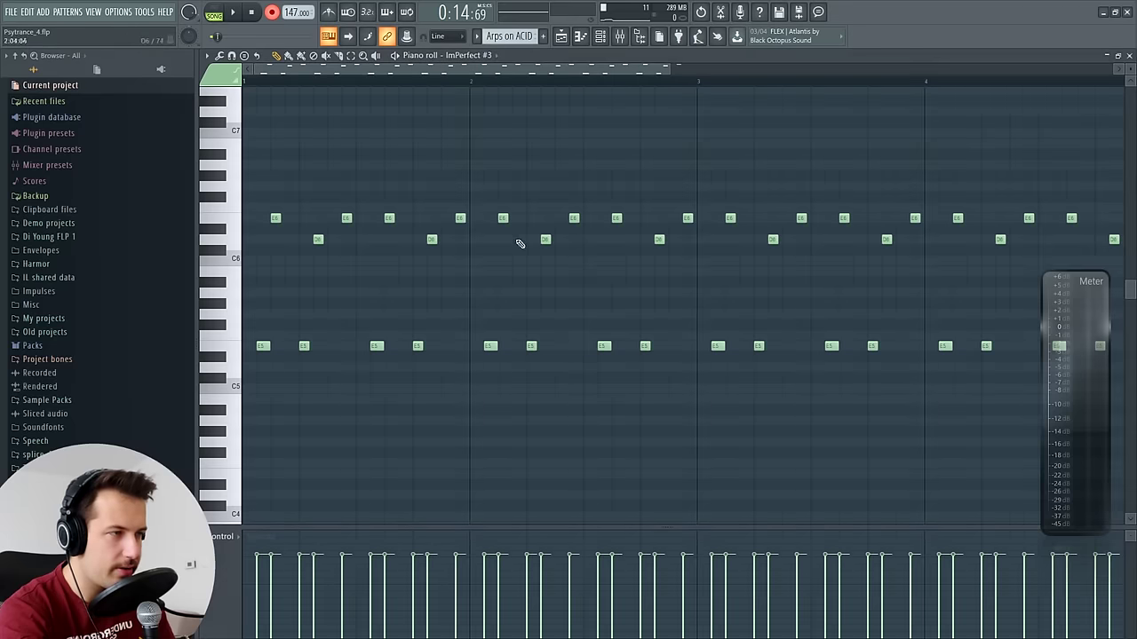
Leave the ImPerfect #3 piano roll and examine the Fruity Stereo Shaper on the synth's mixer track
click(1129, 55)
key(F9)
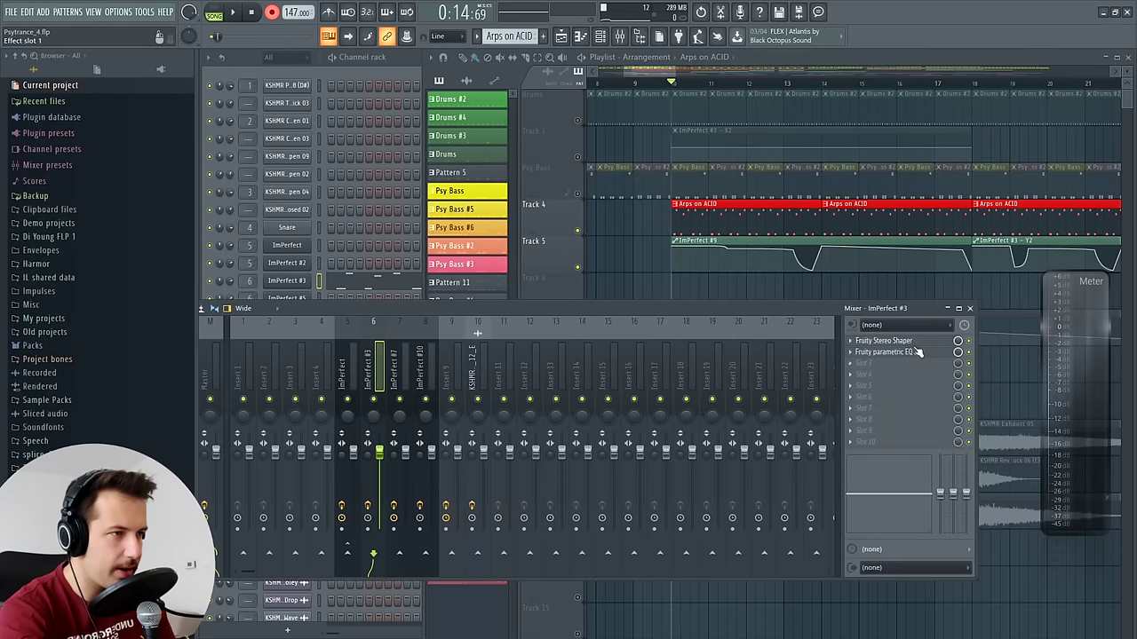
click(888, 342)
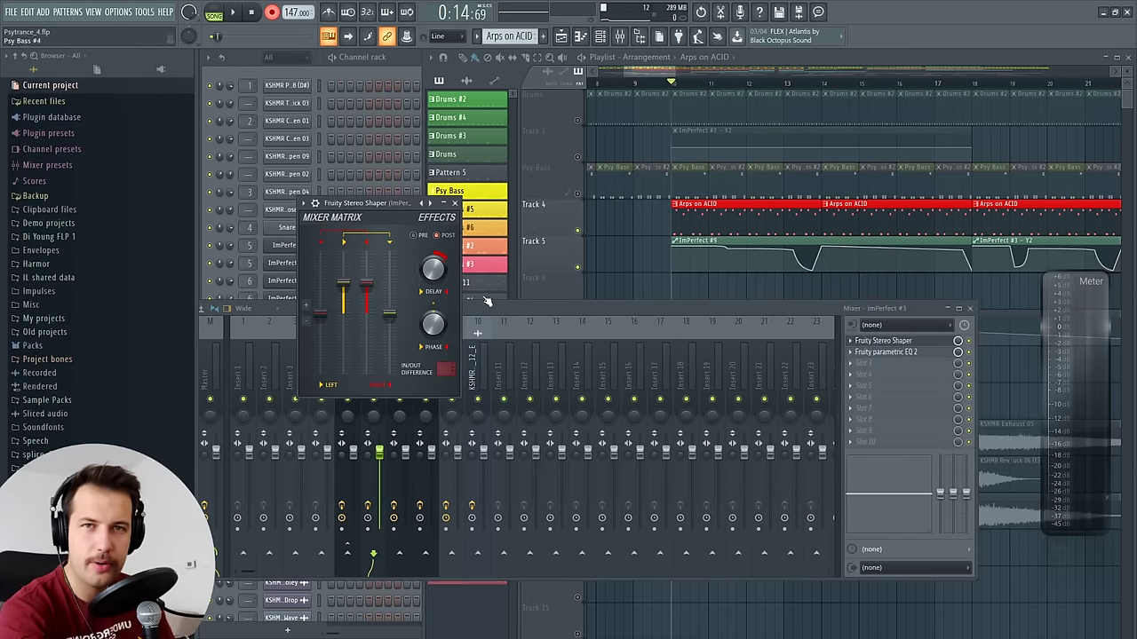
Close the Fruity Stereo Shaper and examine the Fruity parametric EQ 2 on the ImPerfect #3 mixer track
click(888, 340)
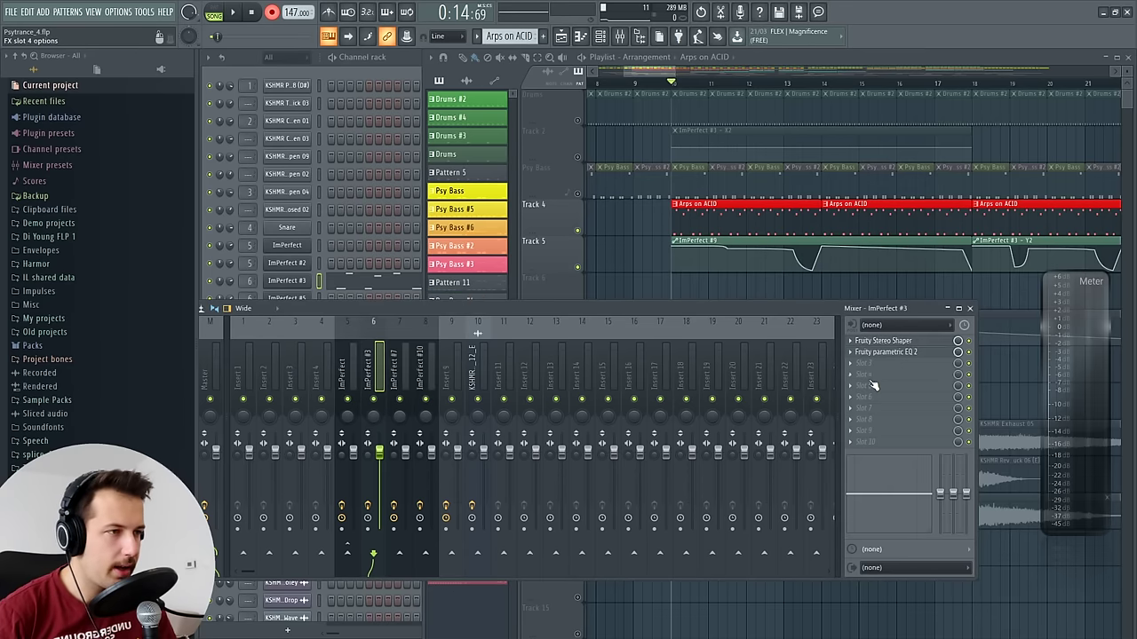
click(888, 352)
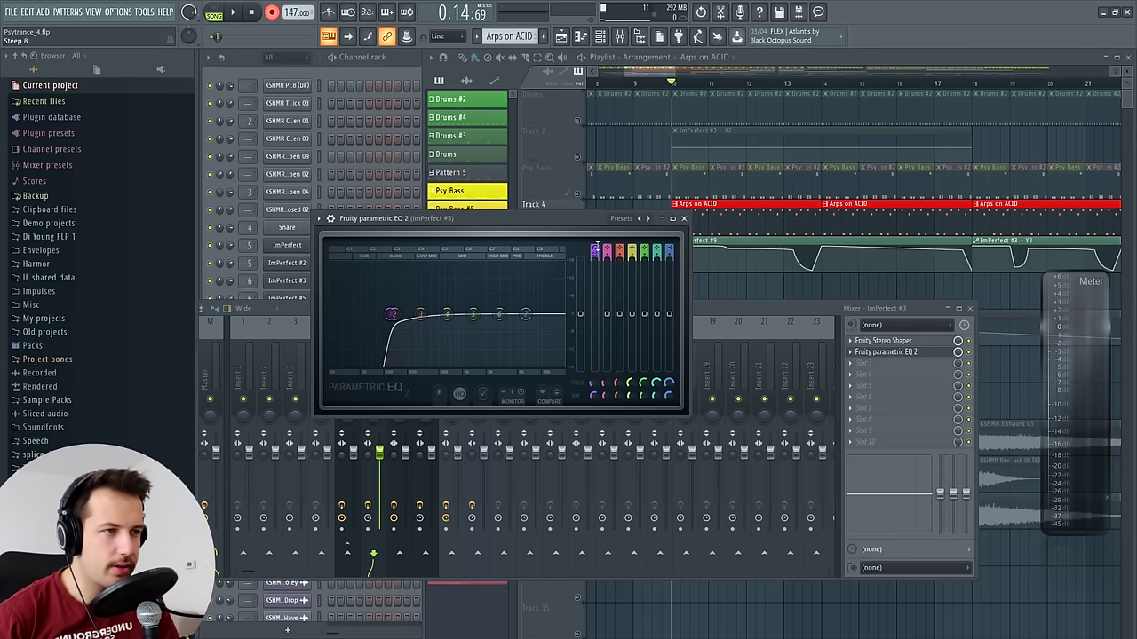
click(684, 218)
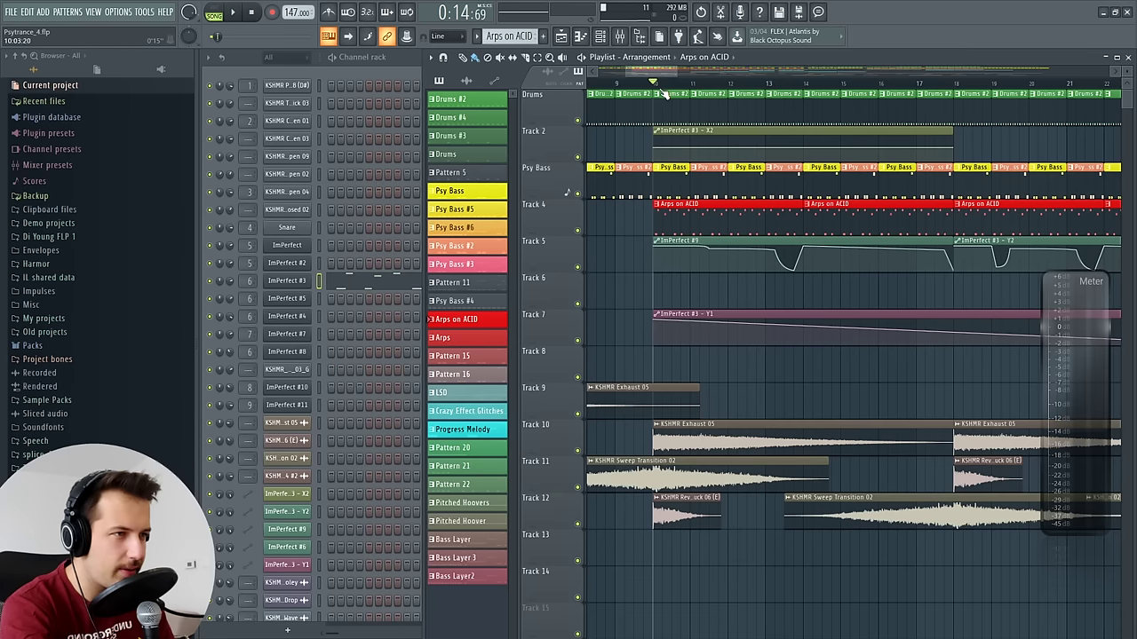
Play the full arrangement from bar 10 and follow it through the Arps on ACID section
scroll(659, 70, right, 1)
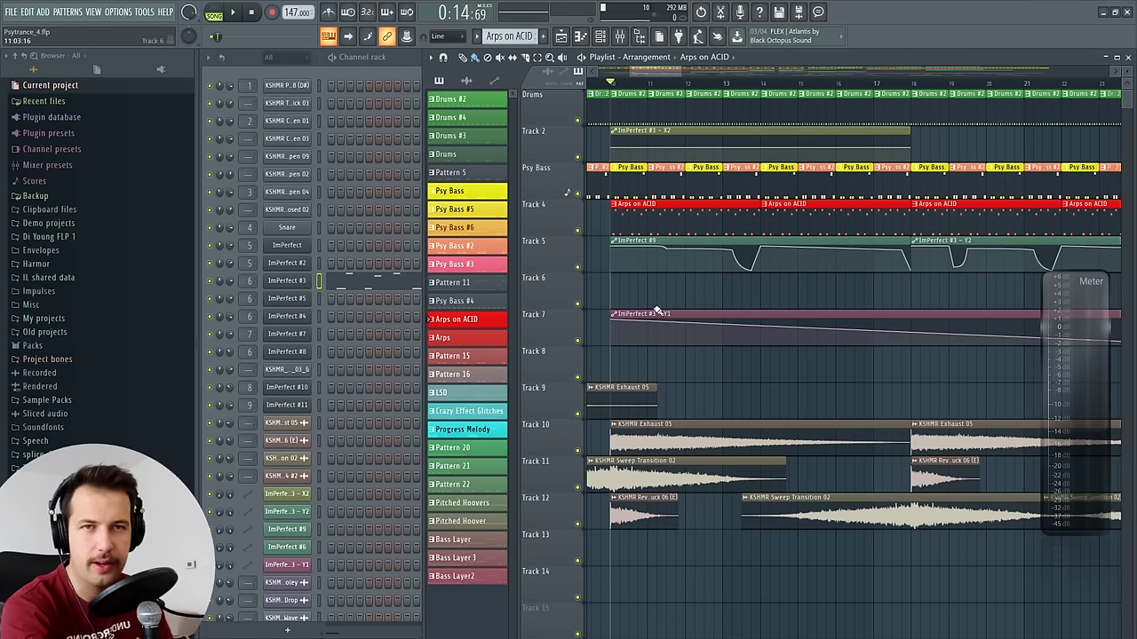
key(space)
drag(663, 71, 669, 74)
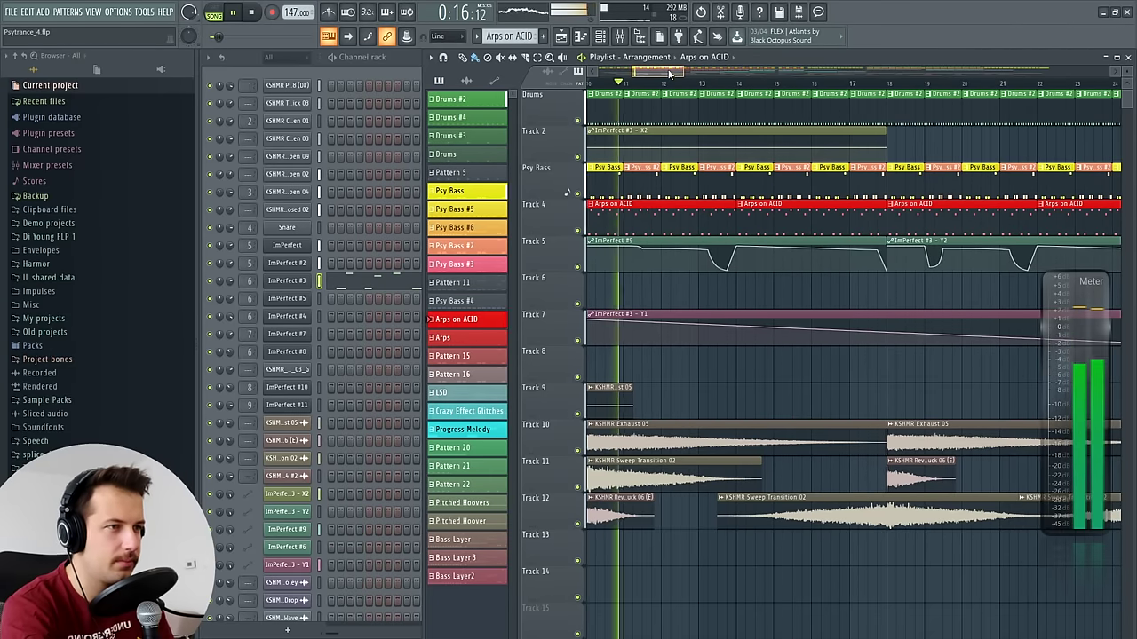
drag(668, 73, 710, 73)
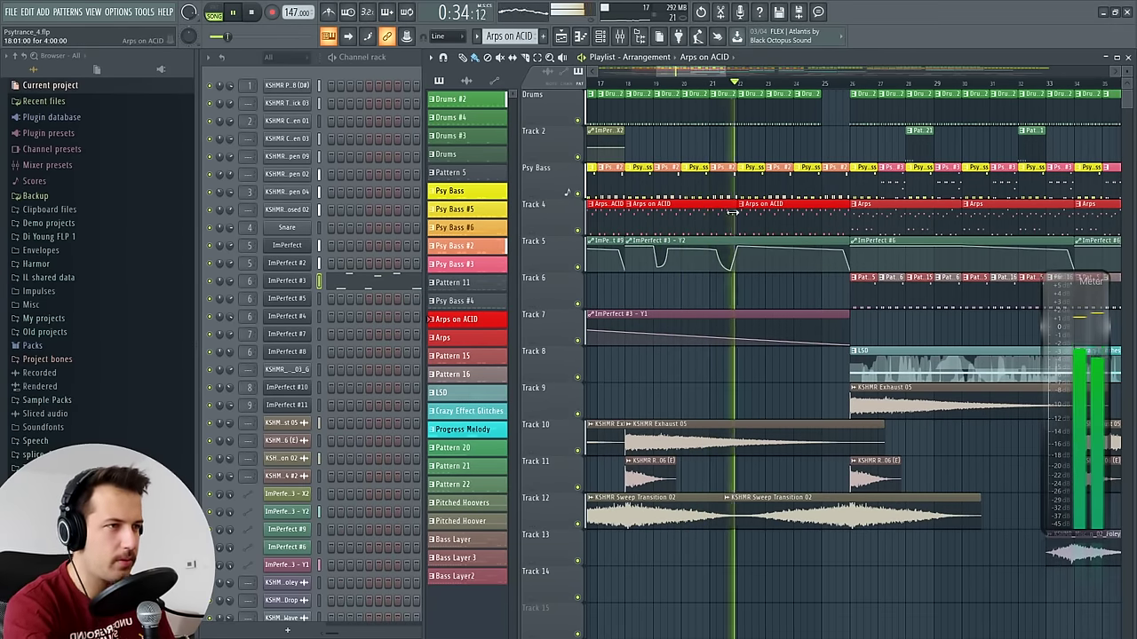
Examine the ImPerfect #3 synth's XY pads during playback and again with playback stopped
click(286, 281)
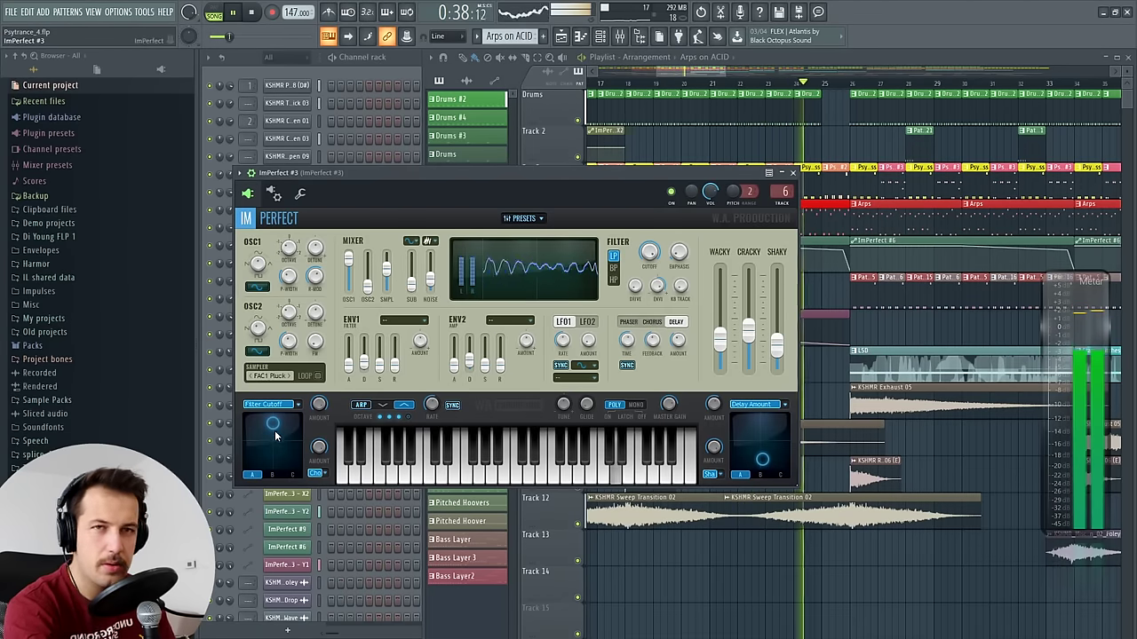
click(794, 173)
key(space)
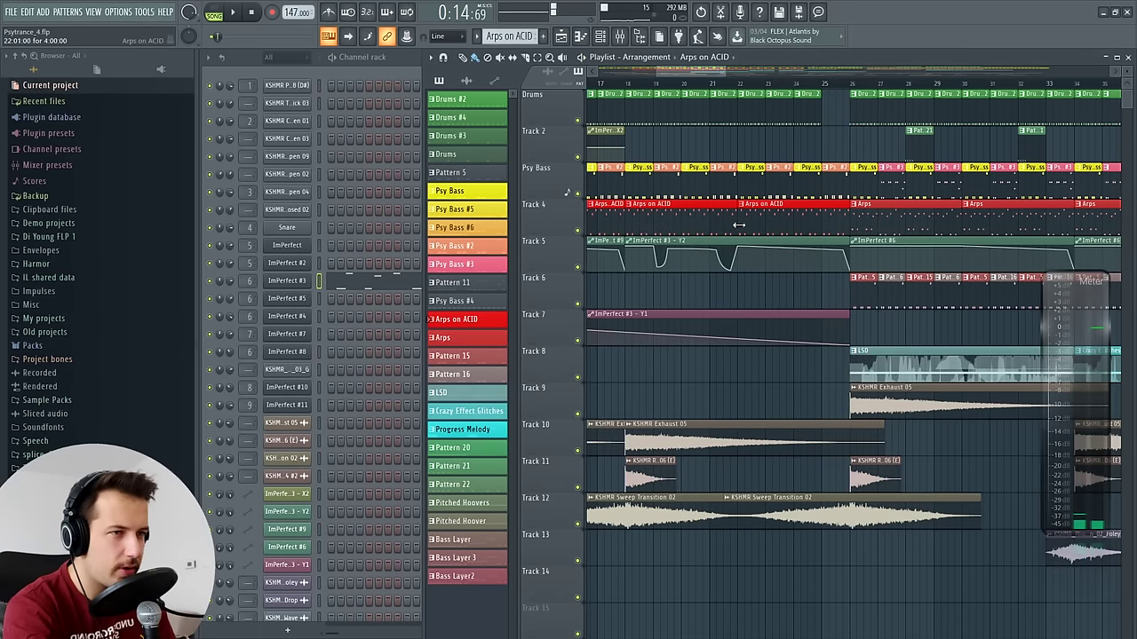
click(293, 281)
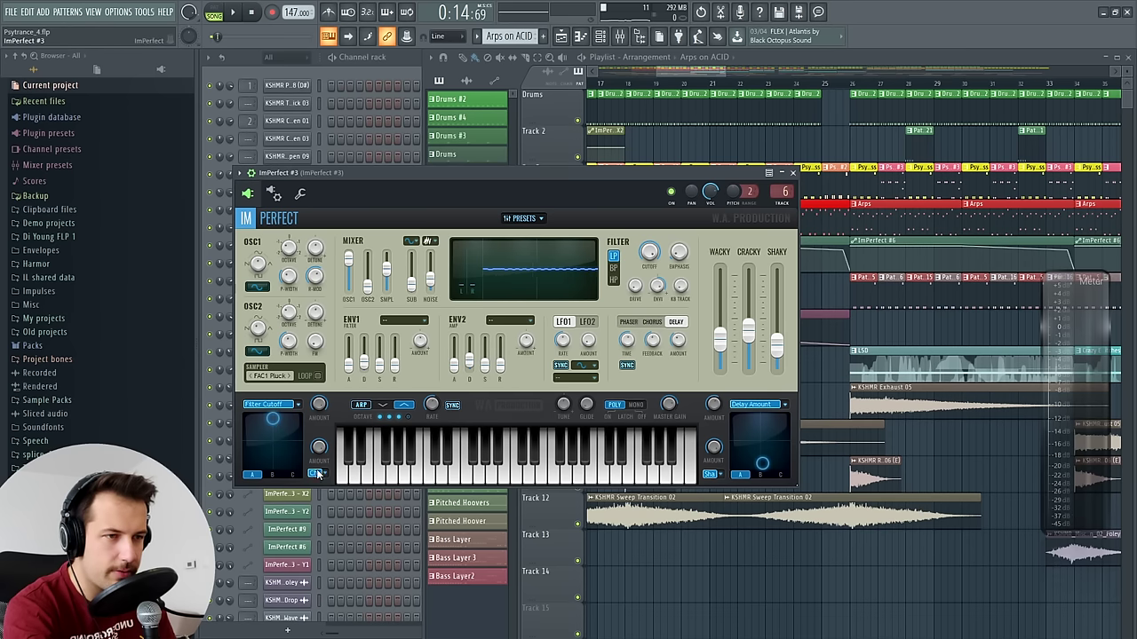
click(793, 172)
Move the playhead to bar 26 and audition the Psy Bass track in solo
click(801, 83)
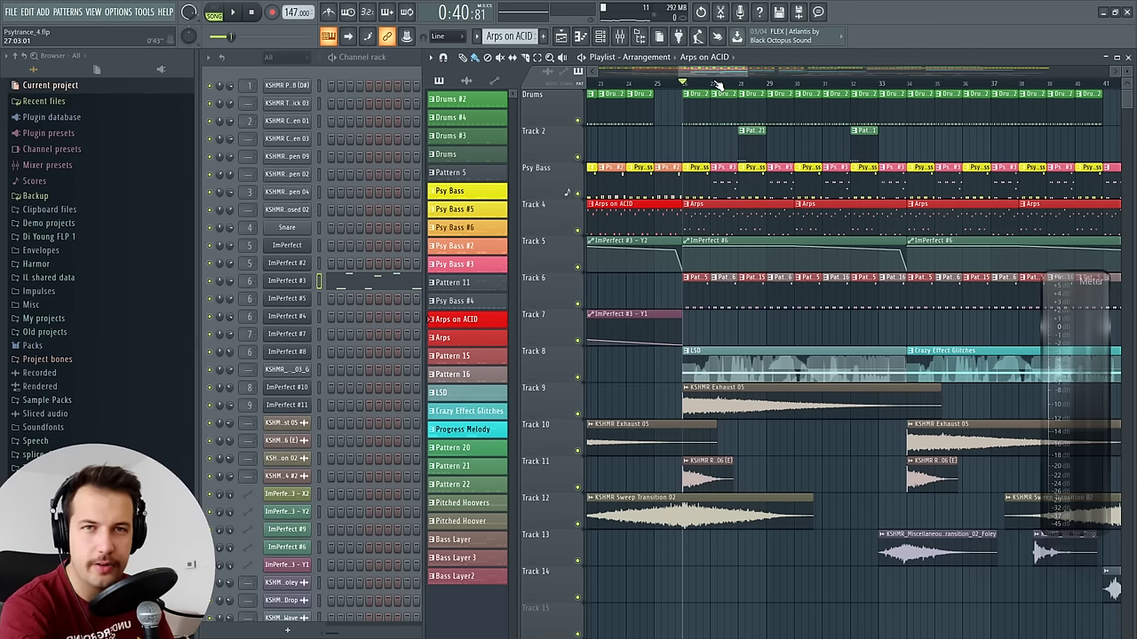
scroll(706, 83, up, 2)
right_click(577, 195)
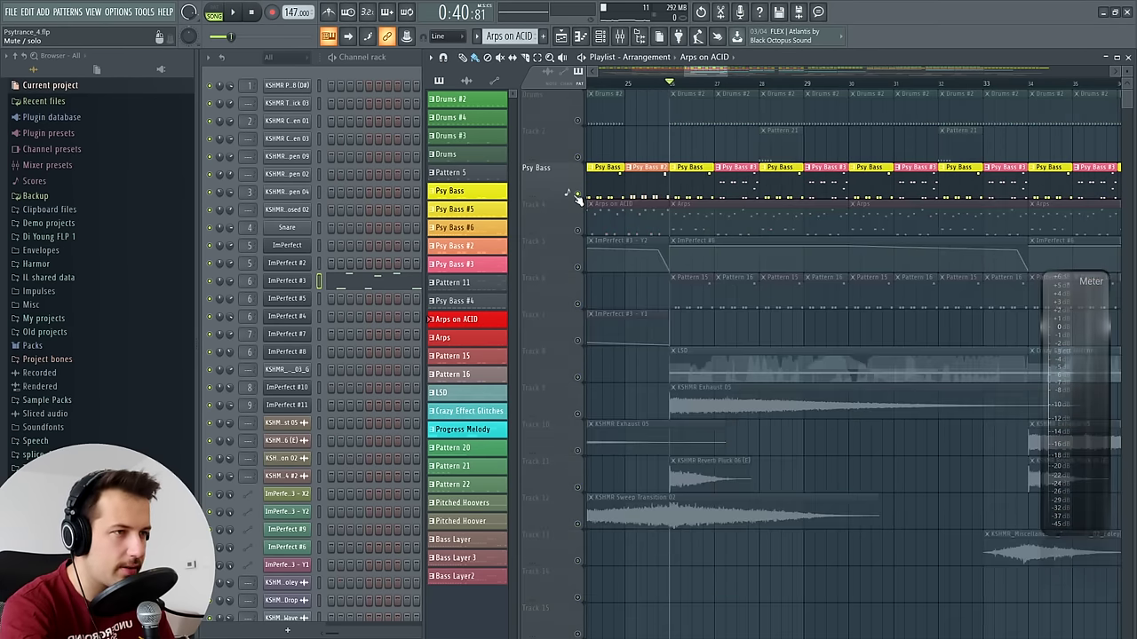
click(577, 302)
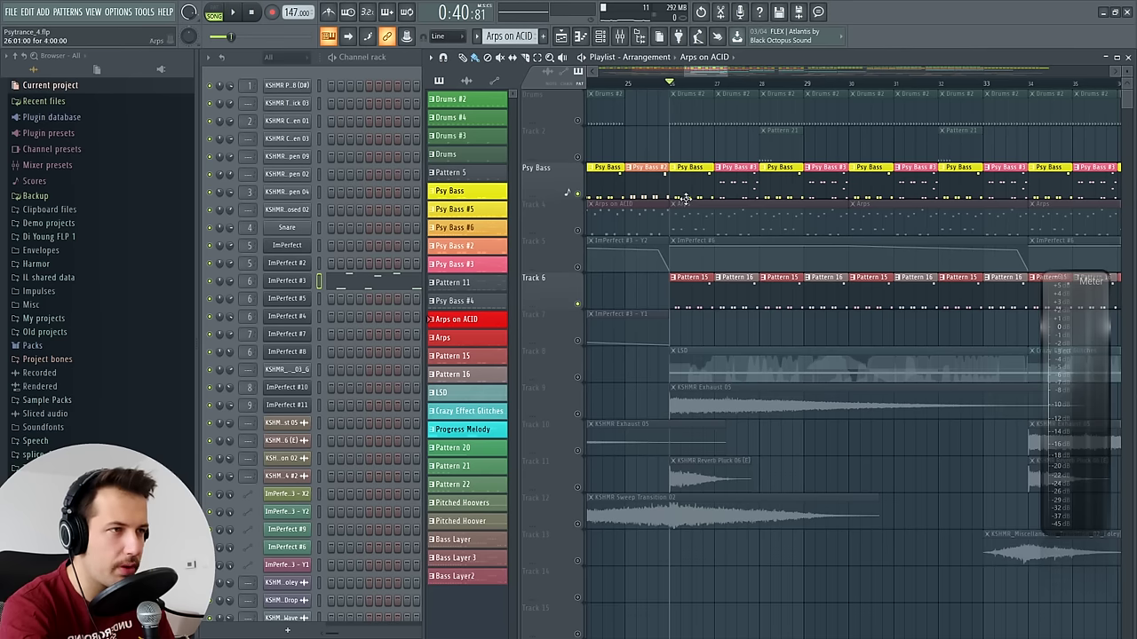
click(702, 178)
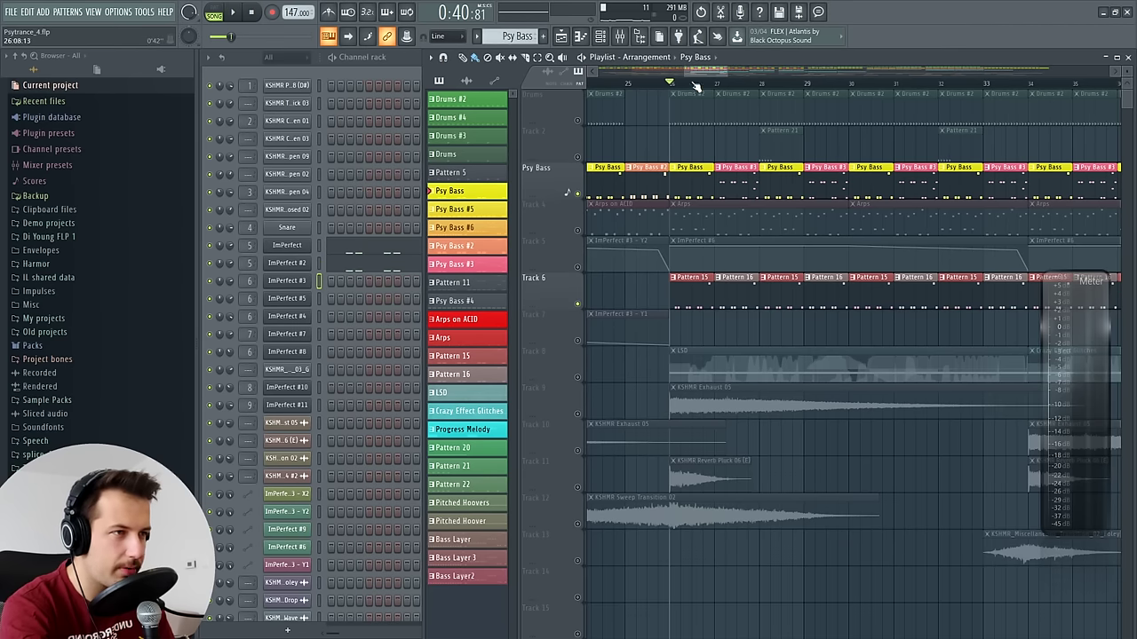
right_click(578, 194)
key(space)
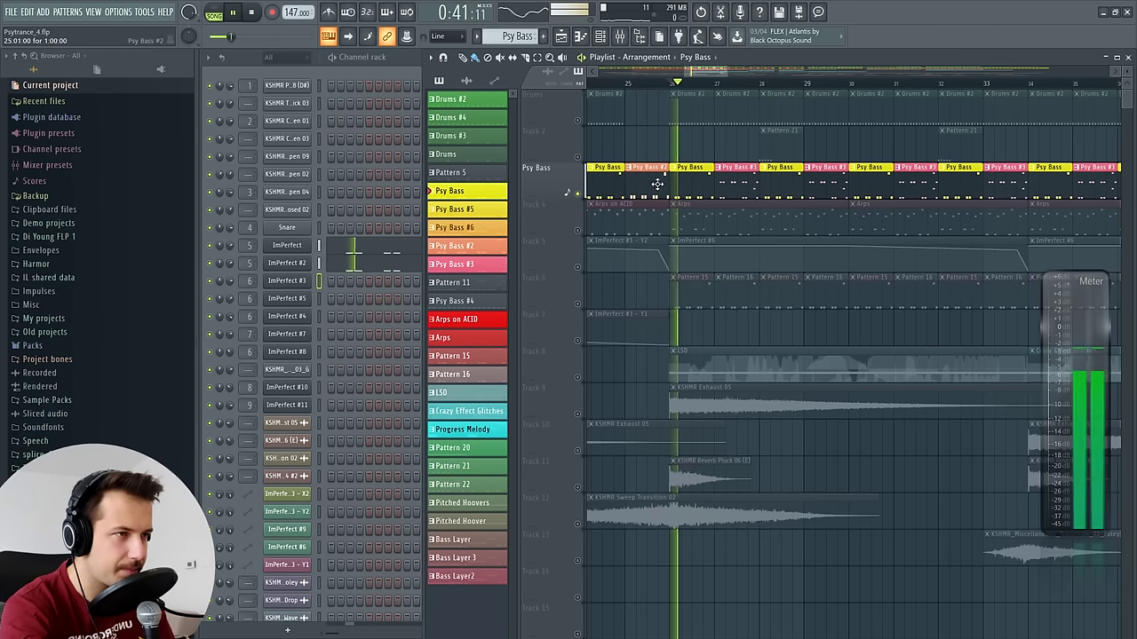
key(space)
Examine the ImPerfect notes of the Psy Bass #3 pattern in the piano roll and audition the soloed bass from bar 26
click(408, 257)
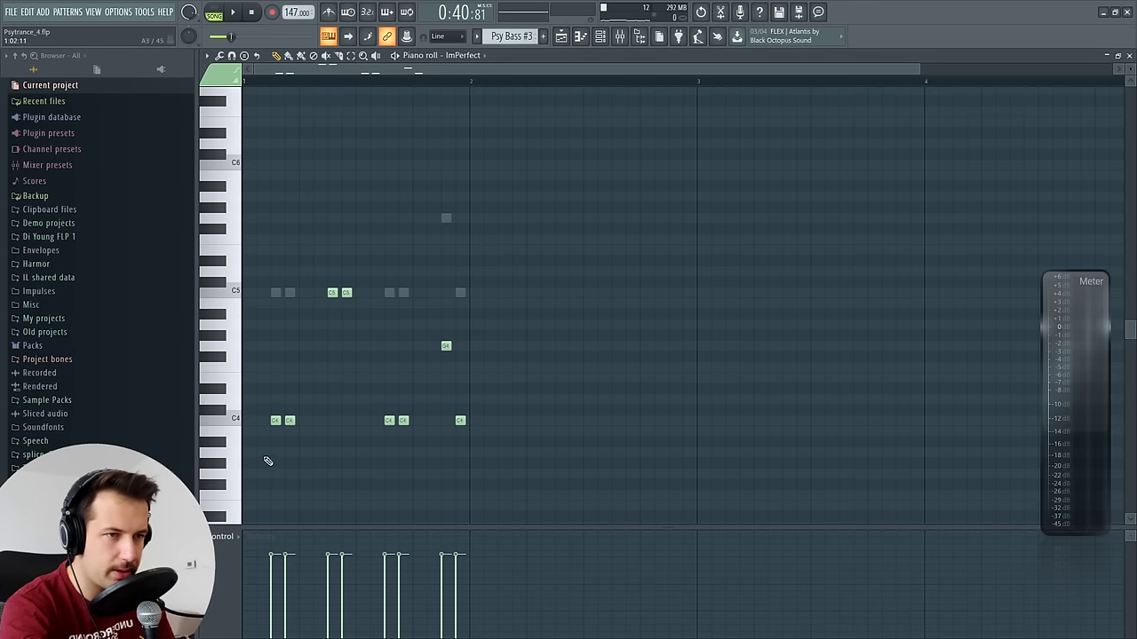
click(234, 430)
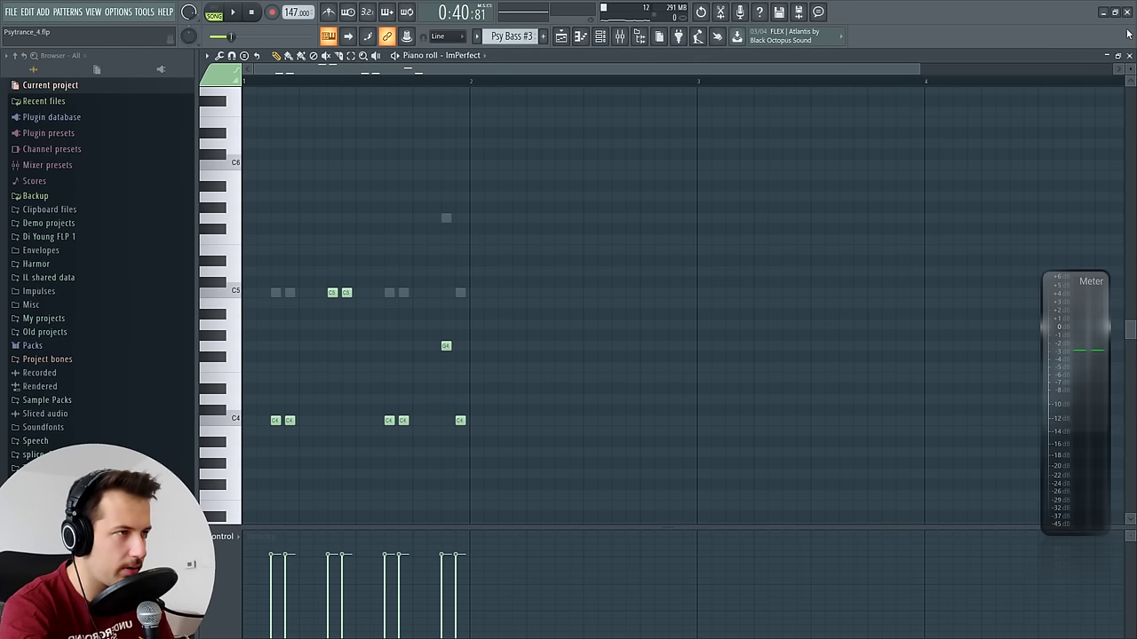
click(1129, 55)
key(space)
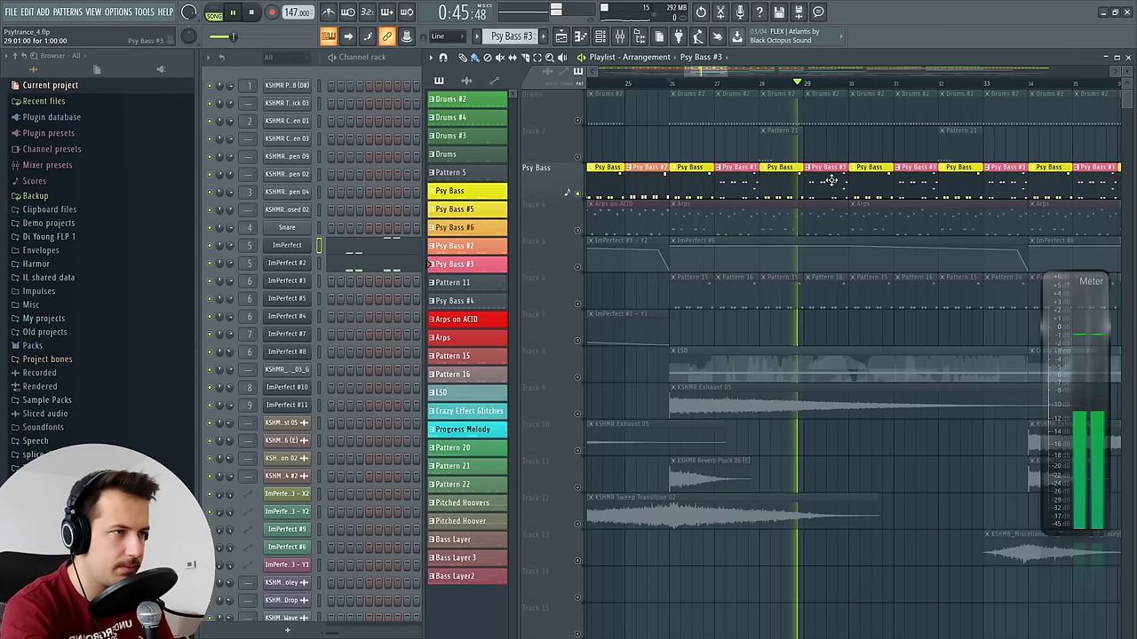
key(space)
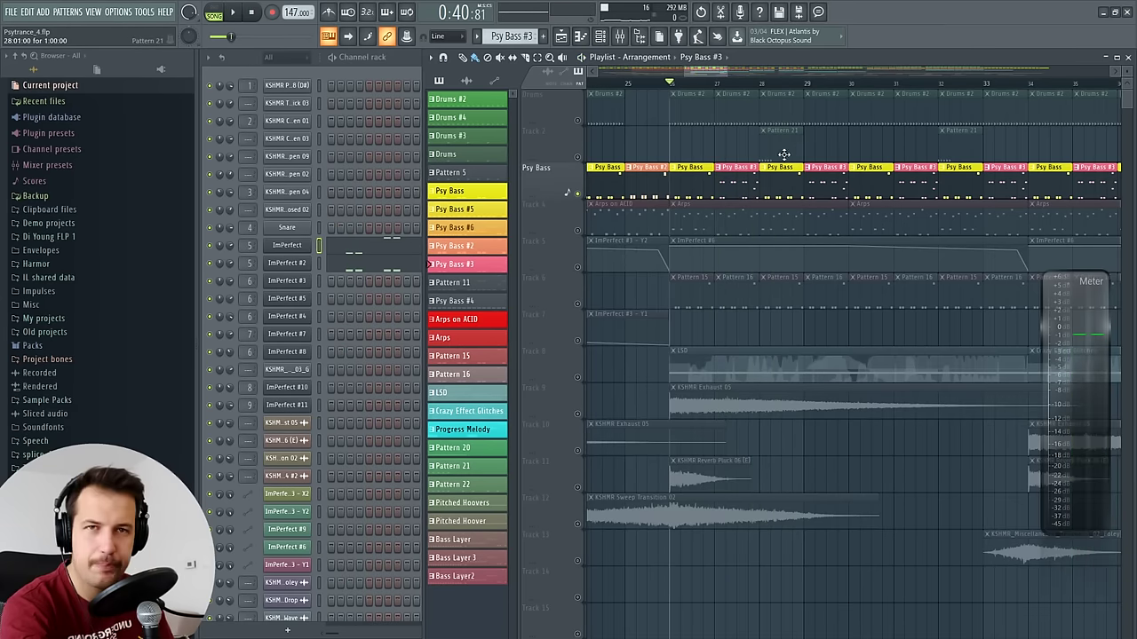
Solo Track 6 and audition the ImPerfect #4 synth used in Pattern 15
click(693, 296)
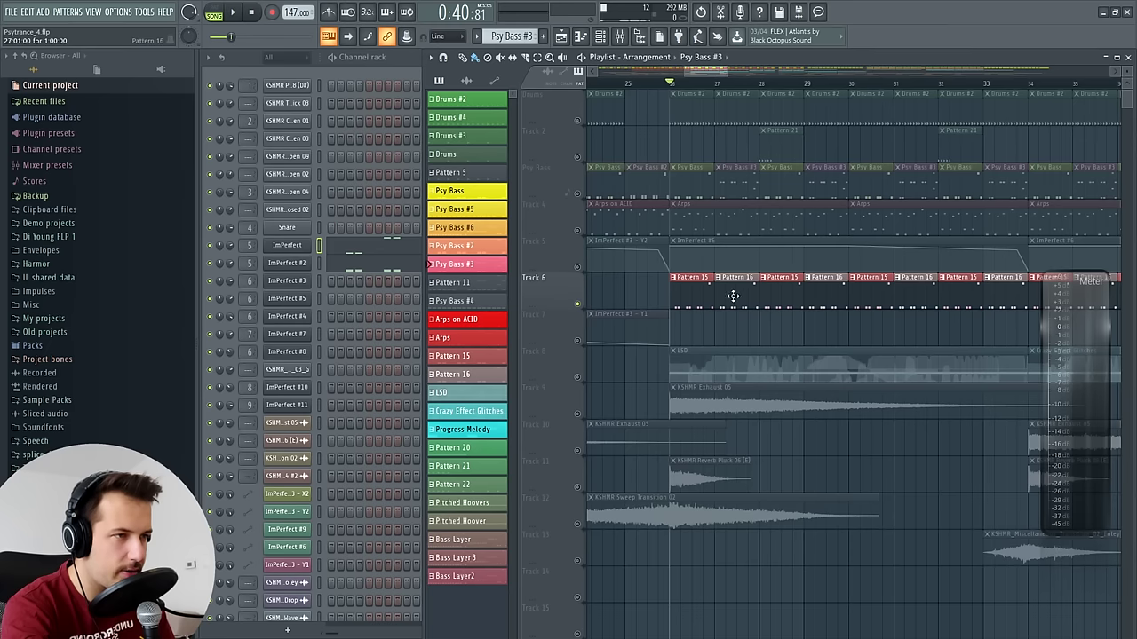
click(310, 316)
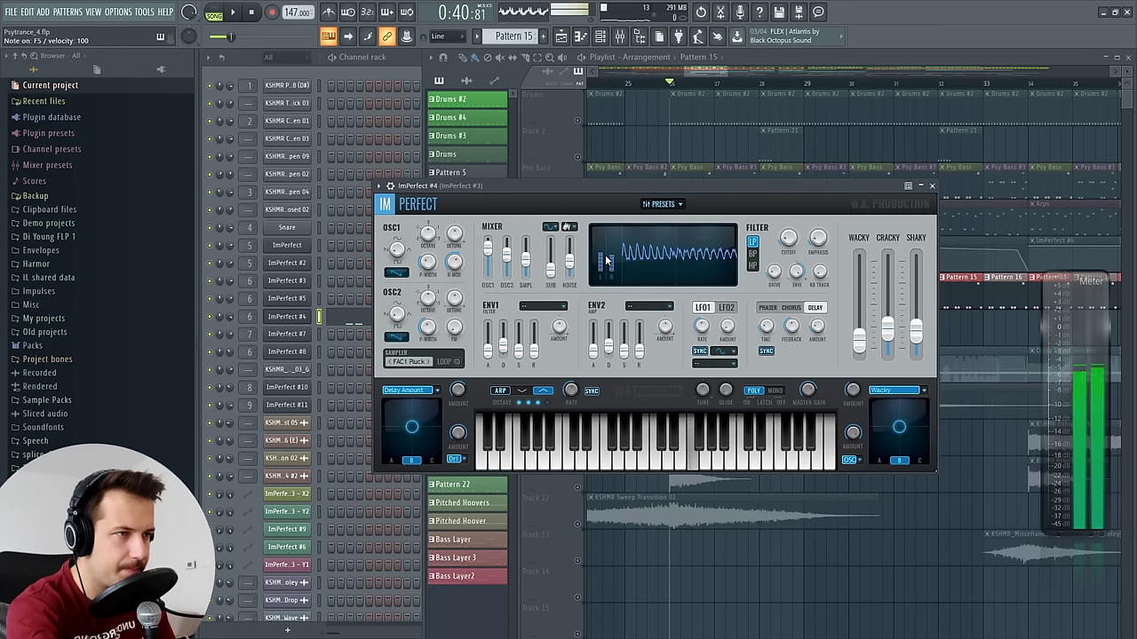
click(932, 185)
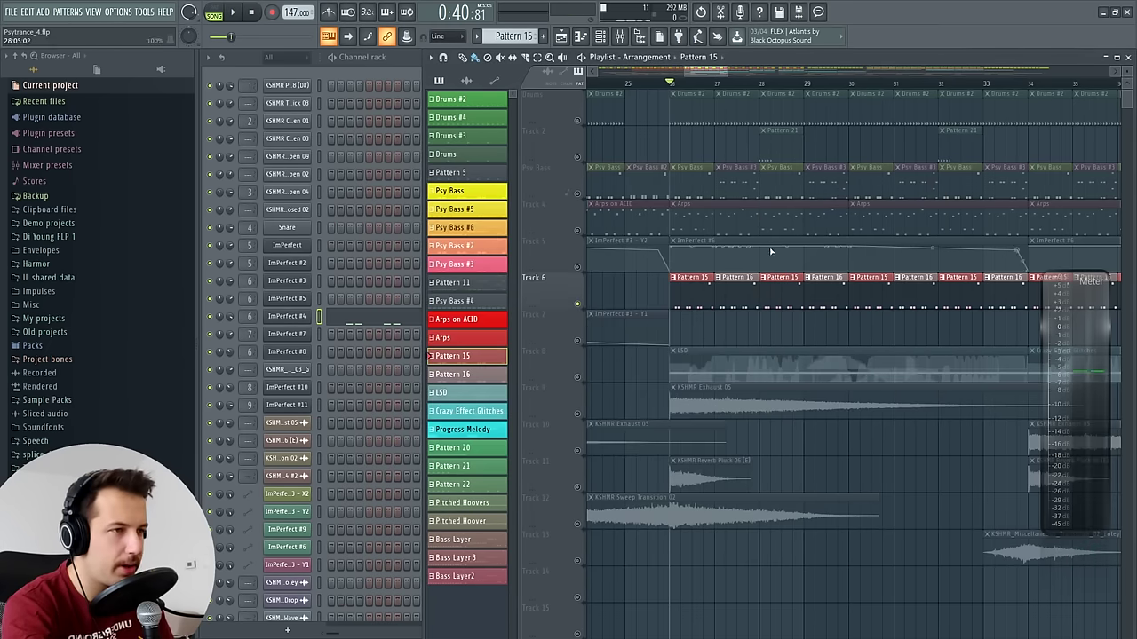
Unmute the Psy Bass track alongside Track 6 and audition both together from bar 26
click(578, 194)
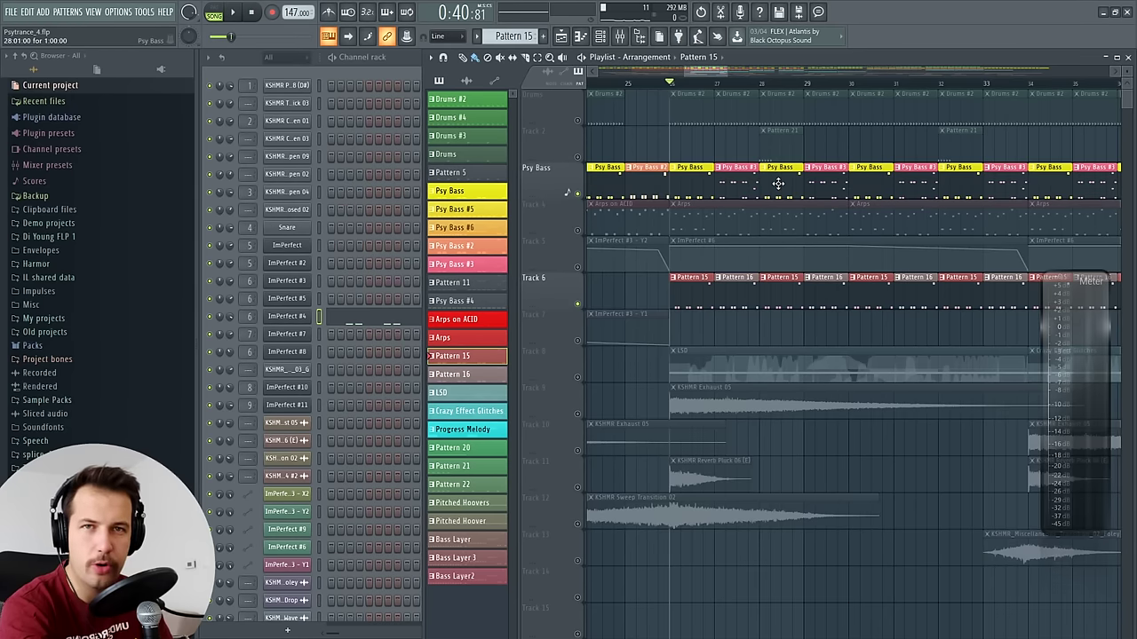
key(space)
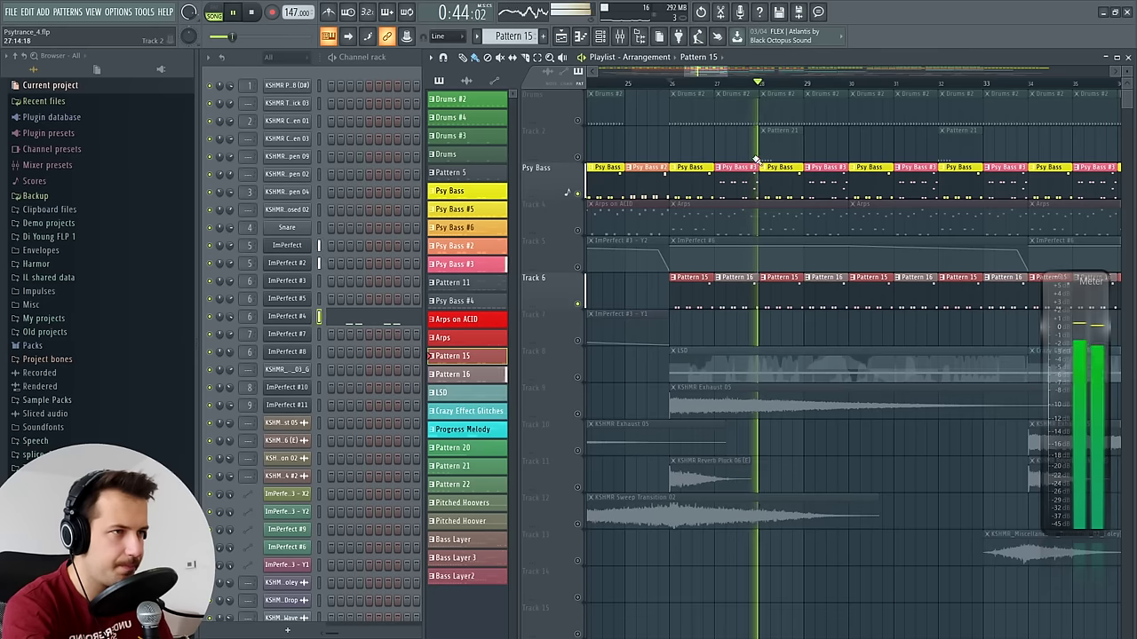
key(space)
Switch to pattern mode for Pattern 21 on the soloed Track 2 and examine its High Knock percussion sample settings
click(775, 86)
click(214, 15)
click(396, 55)
click(287, 369)
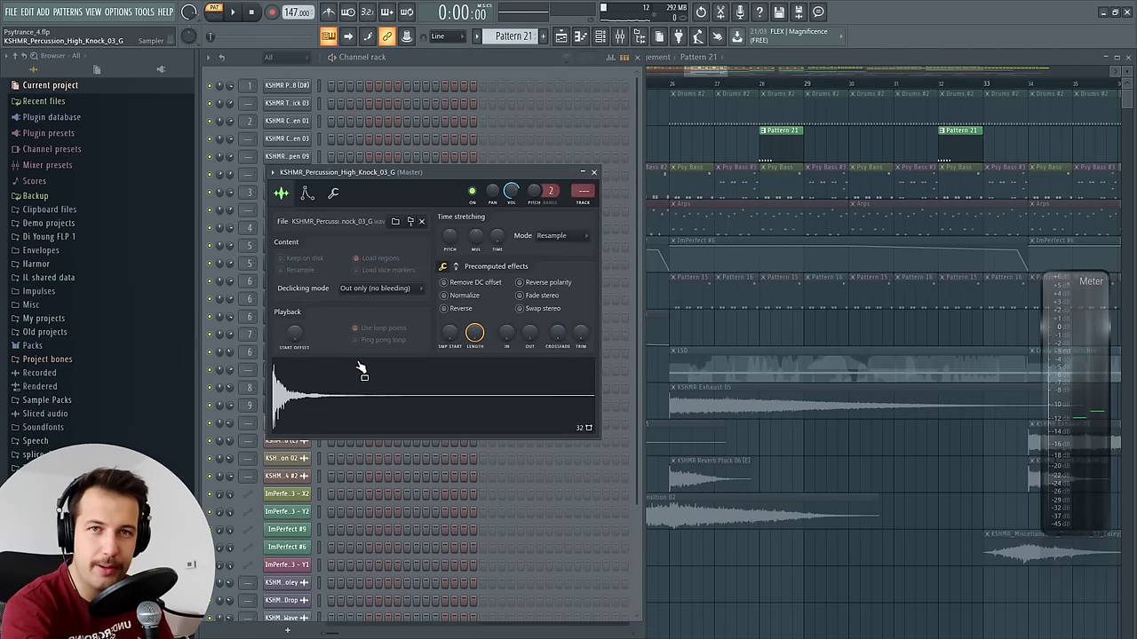
click(593, 171)
Examine the release velocity and fine pitch graphs of the High Knock steps in Pattern 21
click(612, 58)
click(429, 514)
click(473, 514)
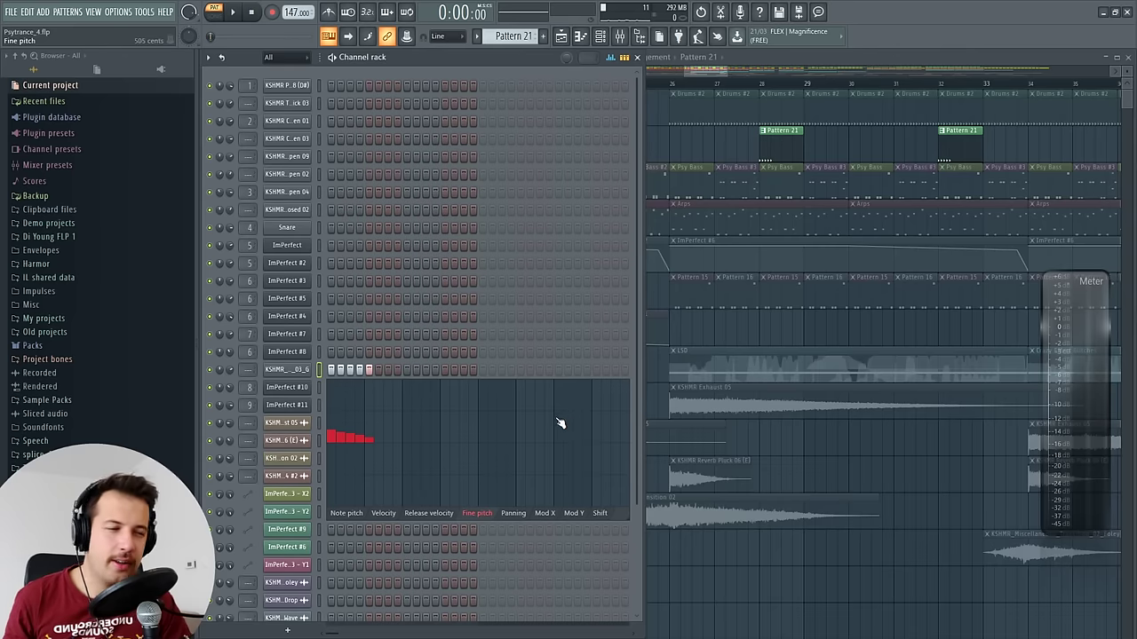
click(611, 57)
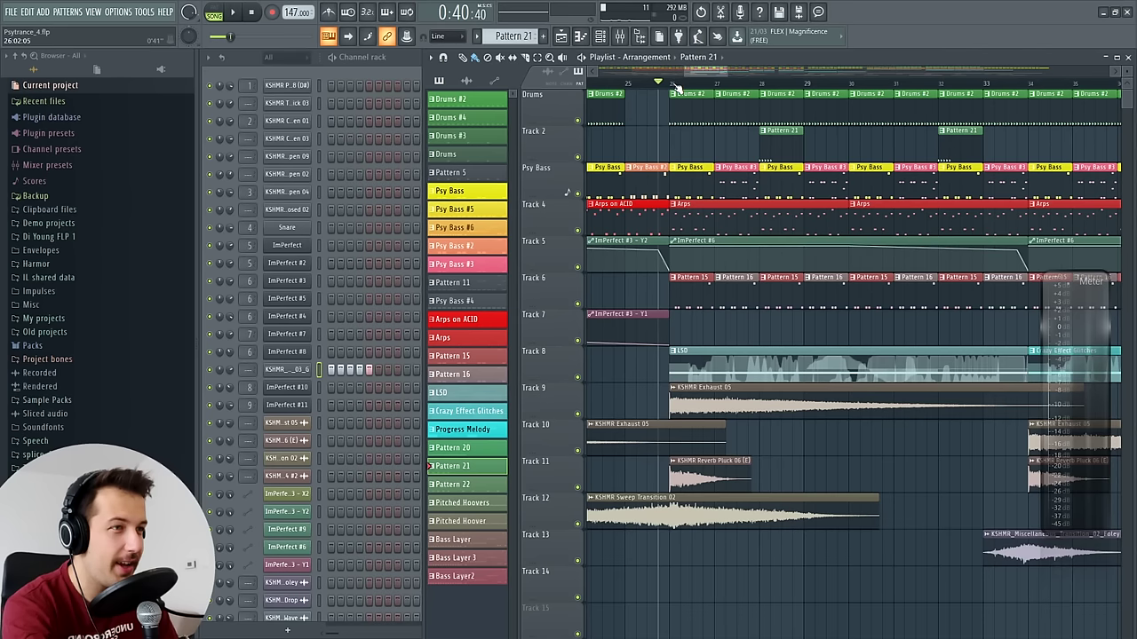
Select the LSD pattern and examine its ImPerfect #7 synth and the effects on that synth's mixer track
click(733, 373)
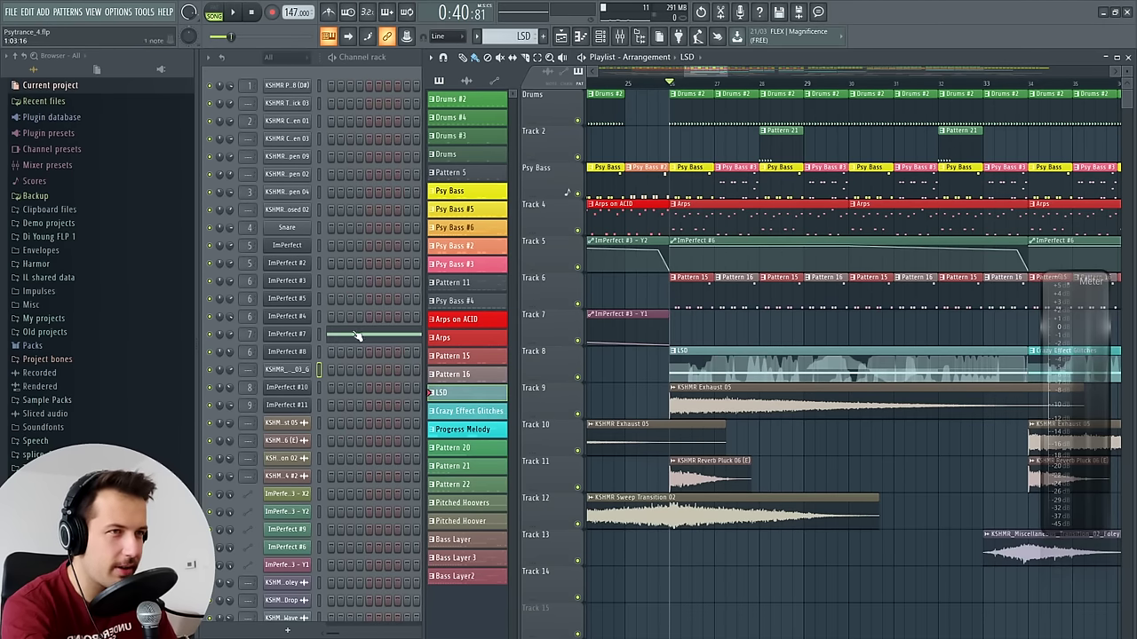
click(311, 336)
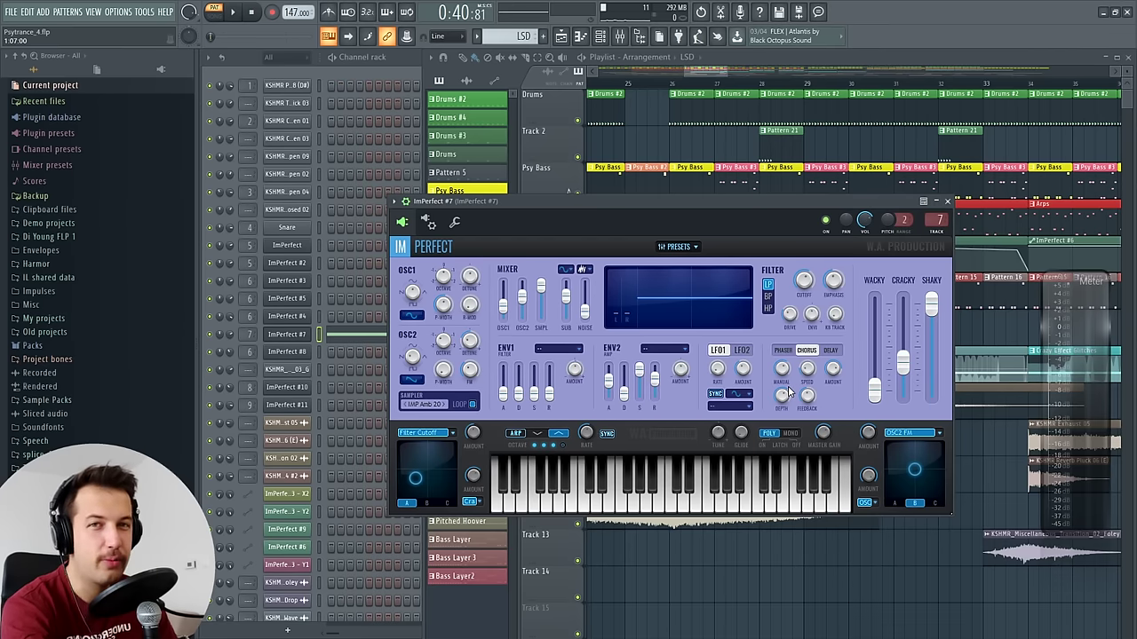
key(F9)
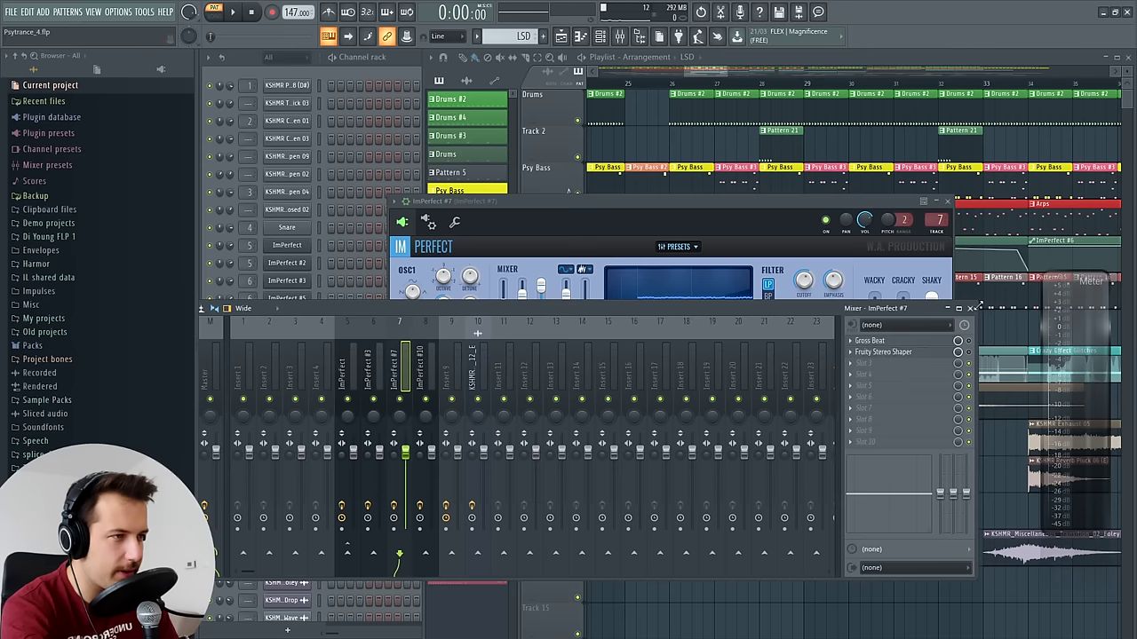
click(970, 308)
Audition the LSD pattern on its own while watching the ImPerfect #7 controls move
click(286, 335)
key(space)
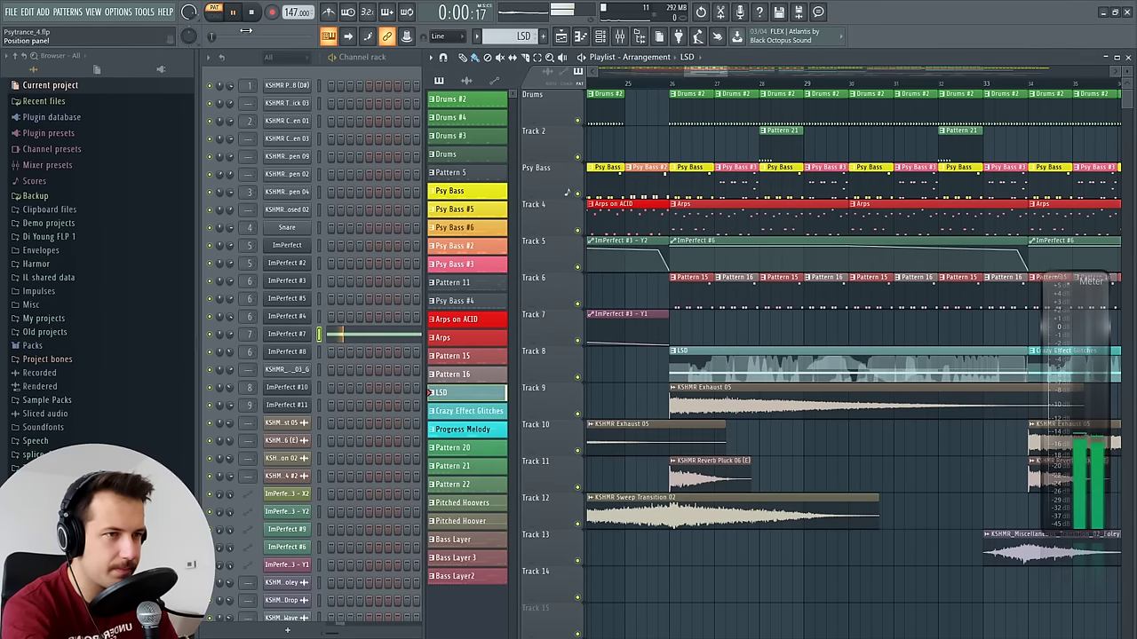
click(286, 336)
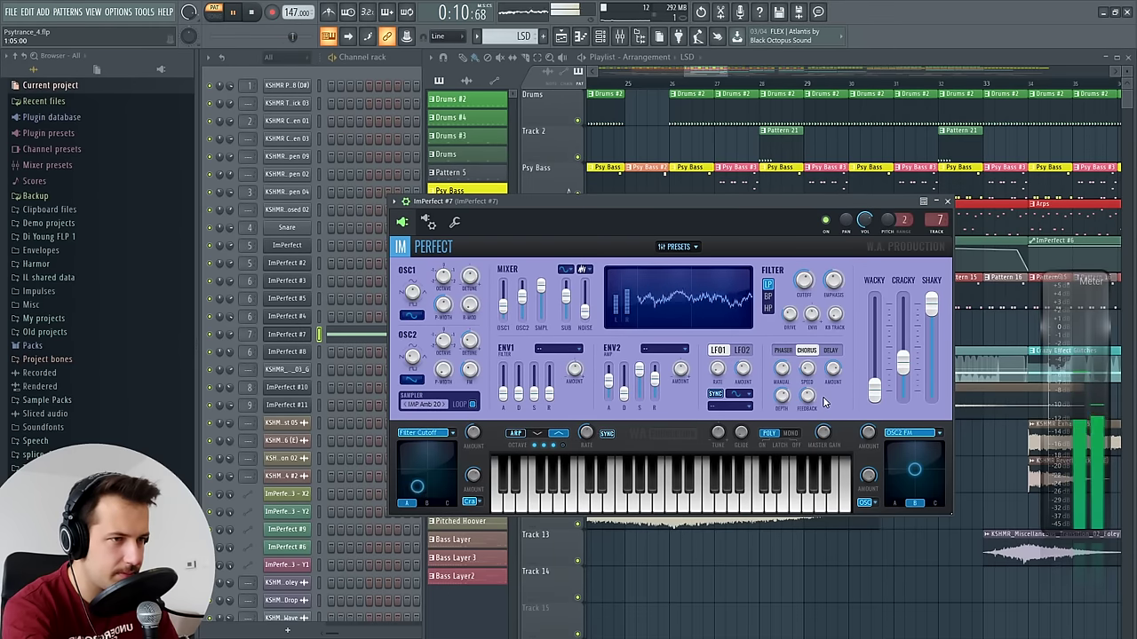
click(253, 13)
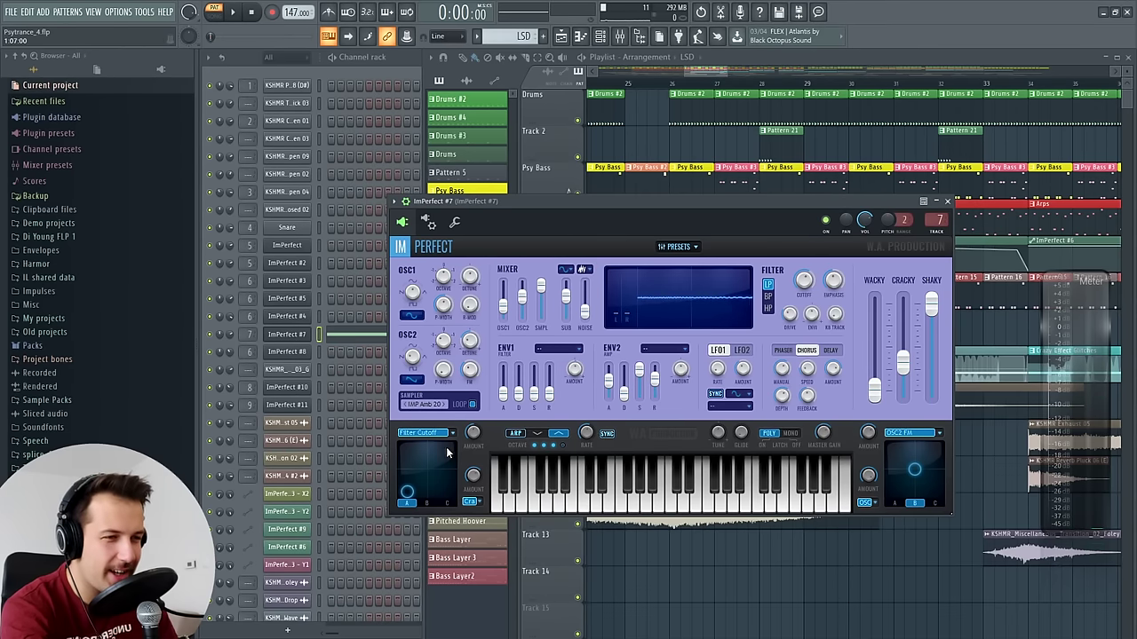
Examine the automation recorded for ImPerfect #7 in the LSD pattern's piano roll, including the channel panning
key(F7)
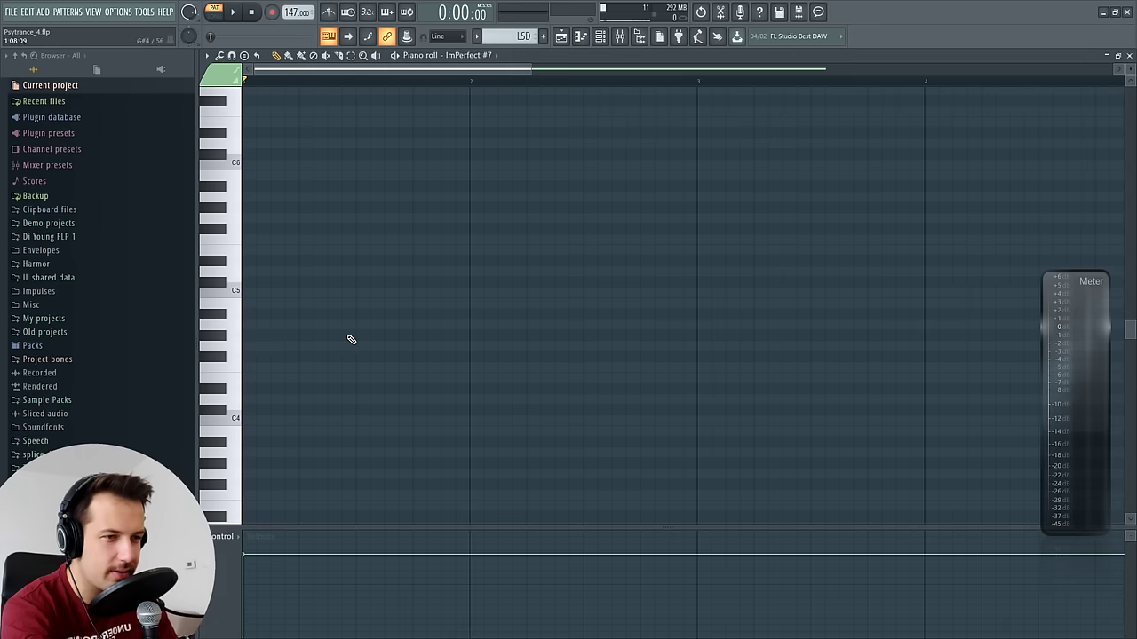
click(214, 571)
mouse_move(266, 591)
click(368, 601)
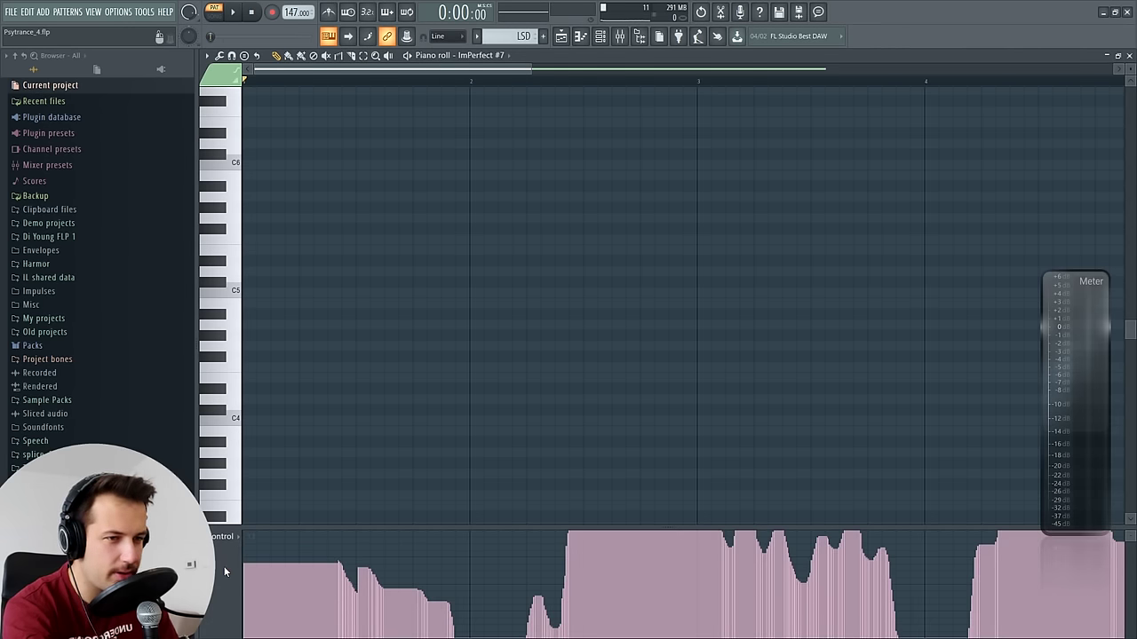
click(225, 574)
mouse_move(267, 589)
click(350, 603)
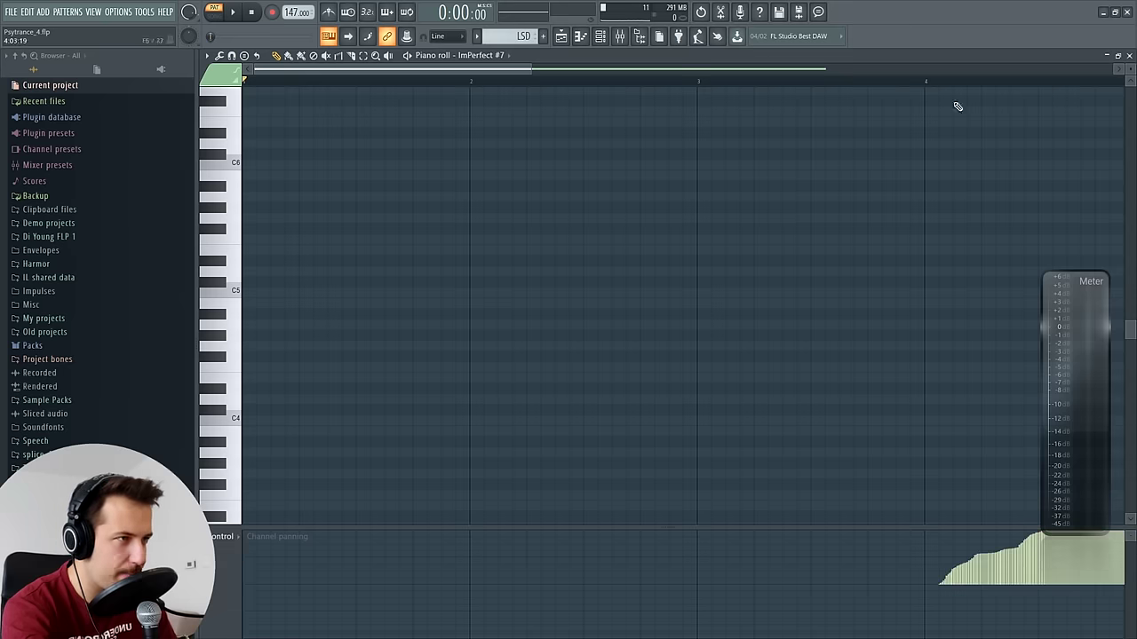
Examine the full channel panning curve and another recorded control's automation for ImPerfect #7 in the LSD pattern's piano roll
scroll(927, 82, down, 3)
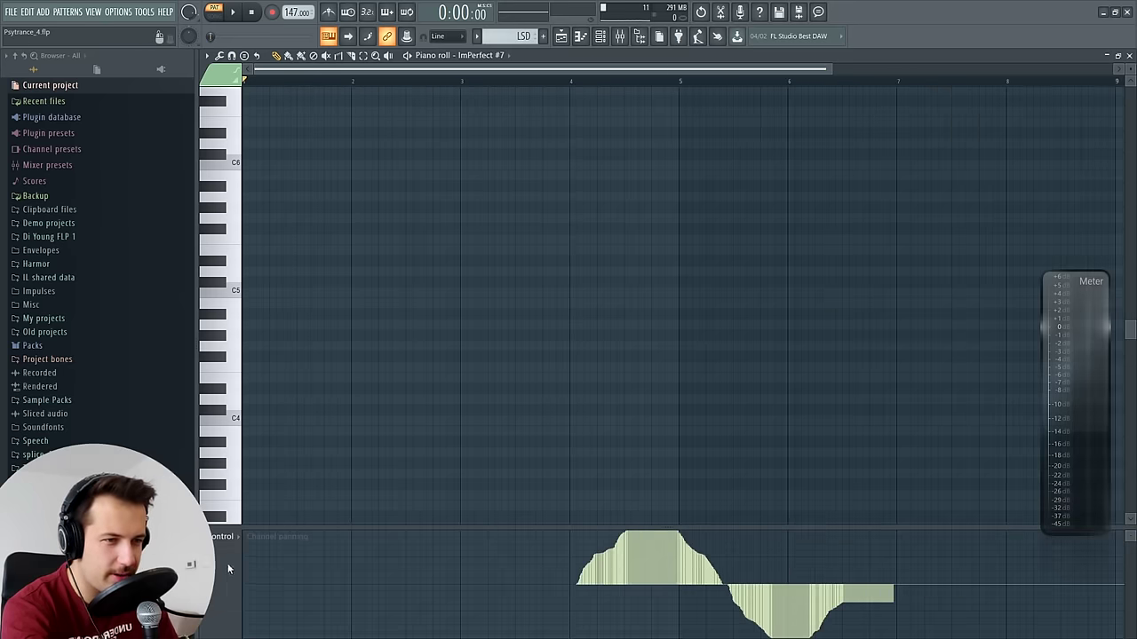
click(228, 568)
mouse_move(267, 572)
click(364, 569)
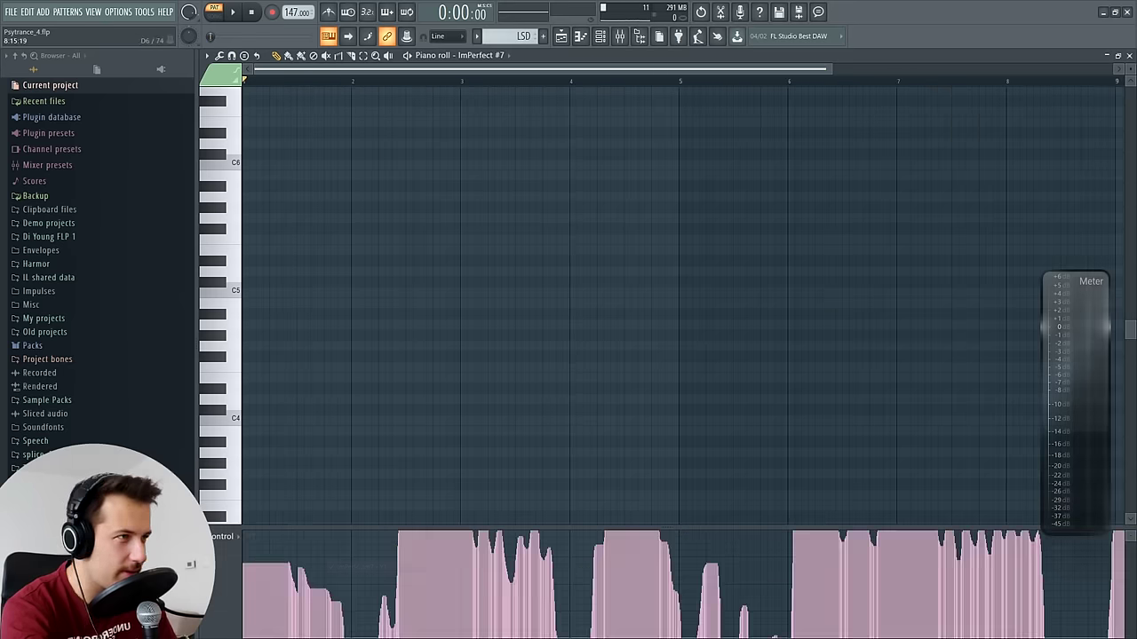
click(1128, 56)
Check the Y-axis targets of ImPerfect #7's first XY pad, keep Cracky assigned, and examine the Wacky, Cracky and Shaky sliders
click(471, 504)
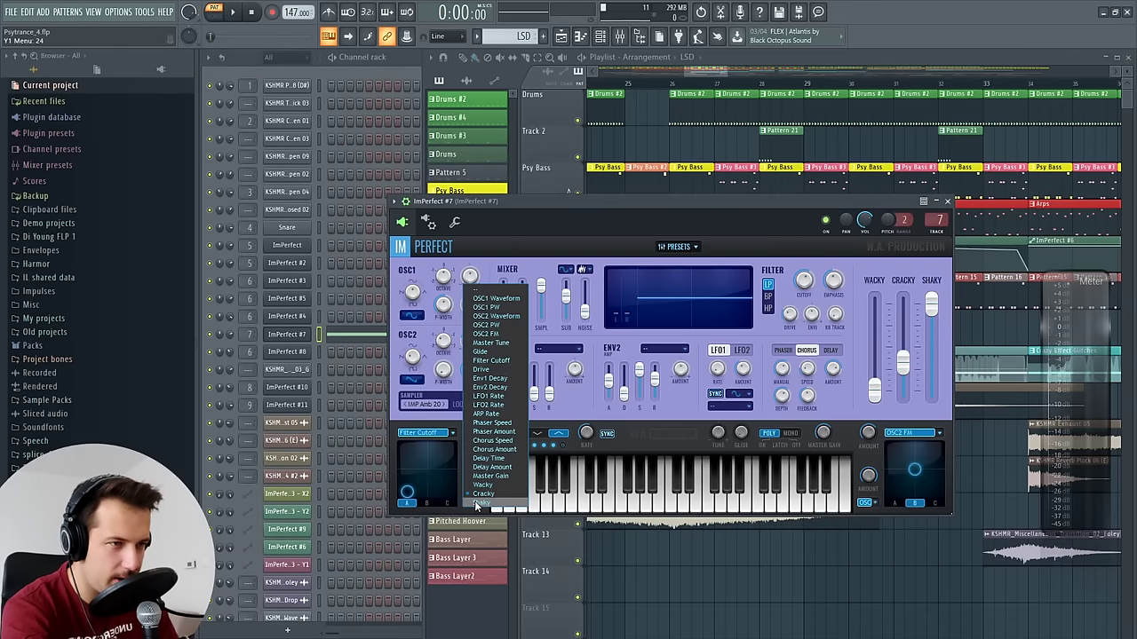
click(498, 498)
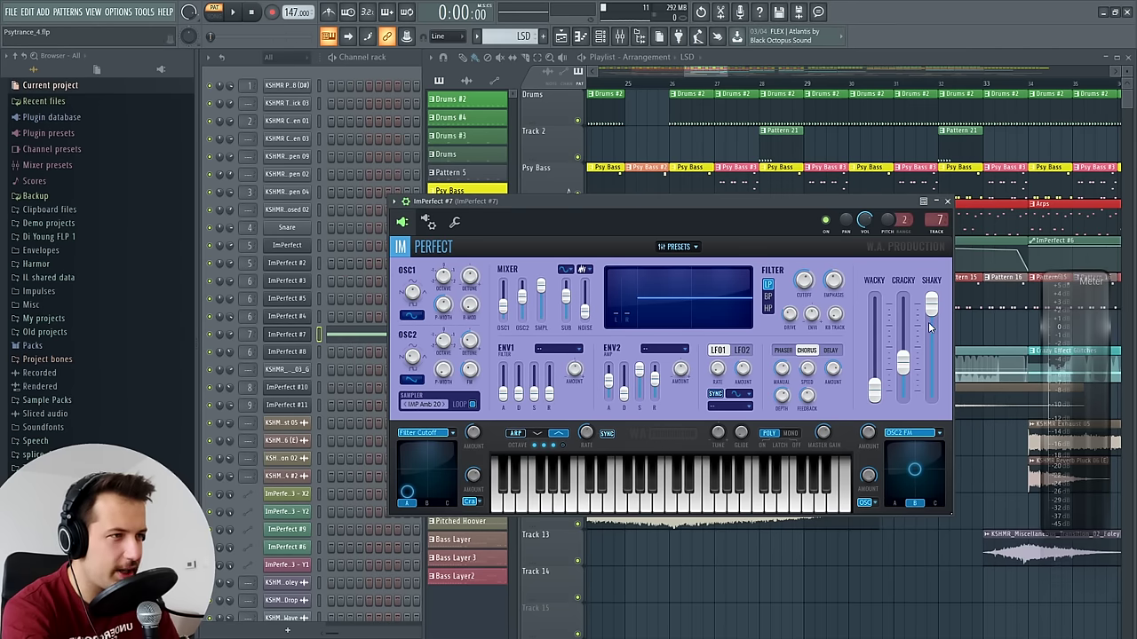
drag(931, 325, 931, 318)
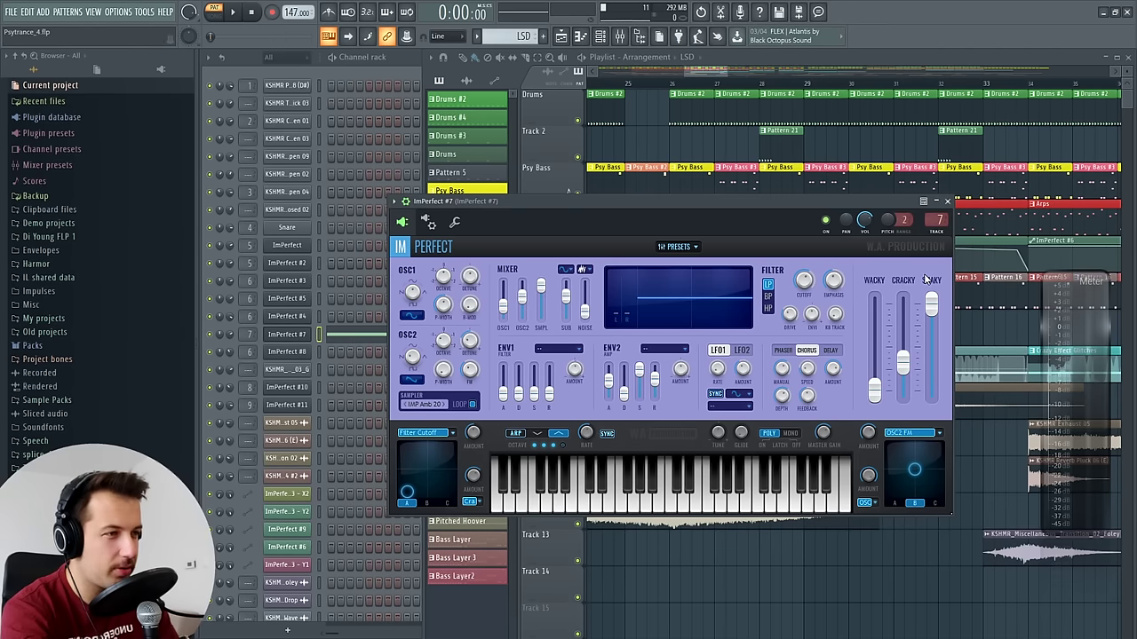
click(946, 202)
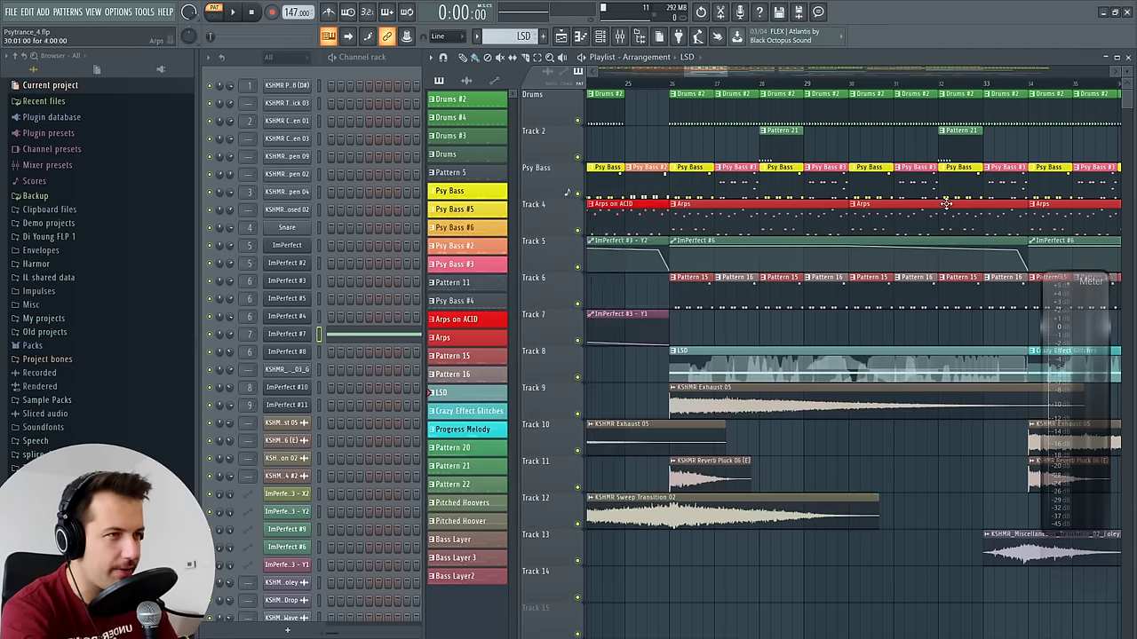
Examine the Complex 3 time and Trance Gt 4 volume patterns in Gross Beat on ImPerfect #7's mixer track
click(627, 39)
click(920, 343)
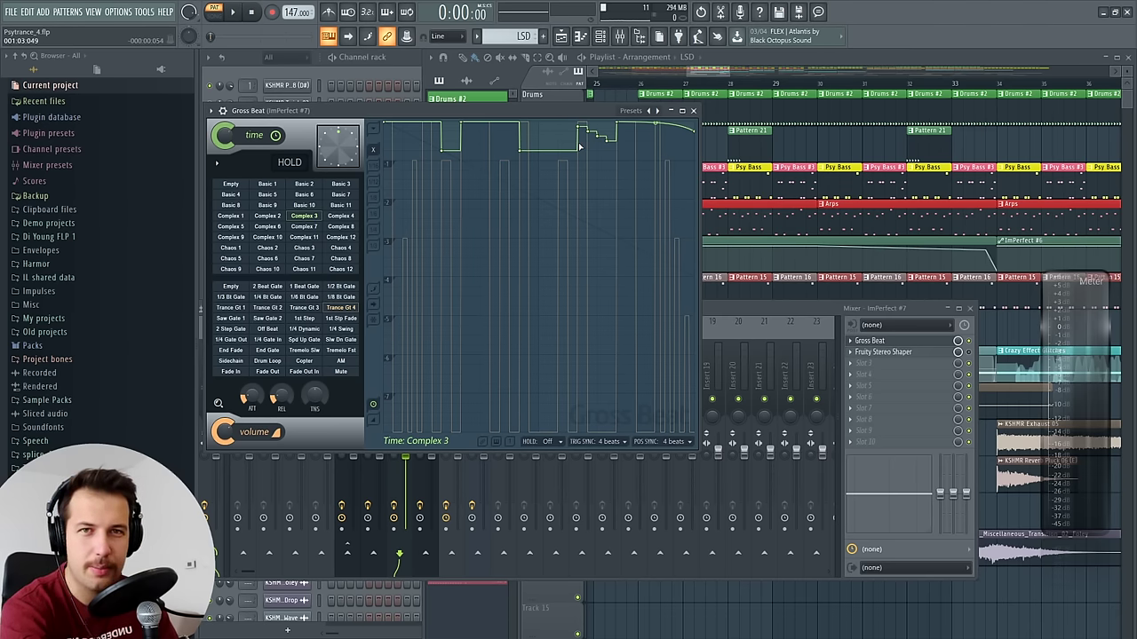
click(342, 308)
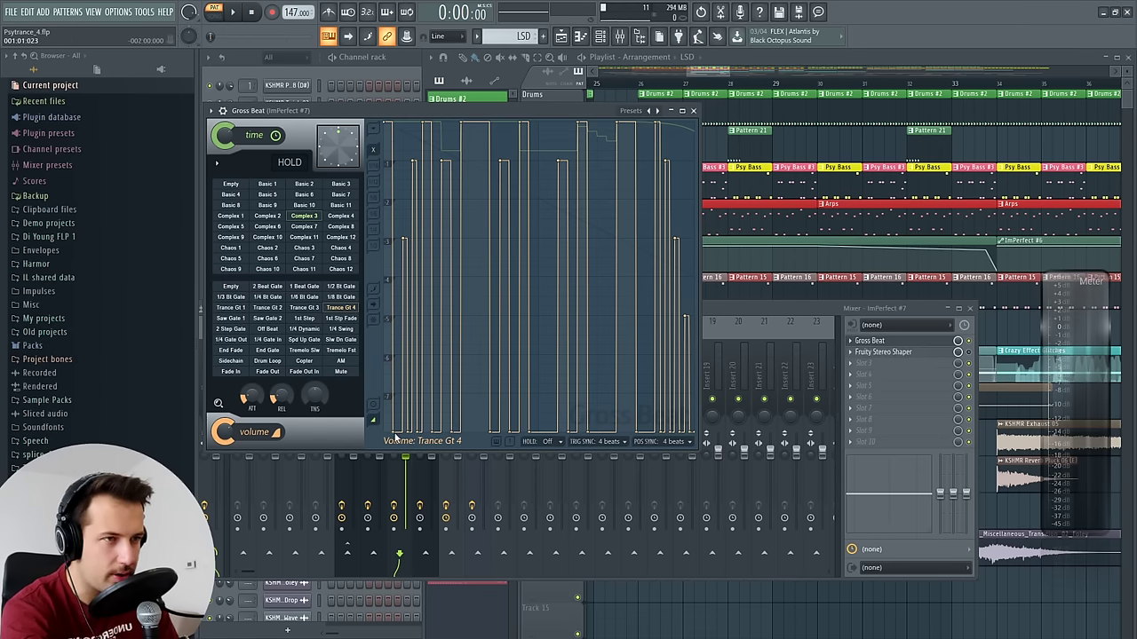
click(693, 110)
click(775, 64)
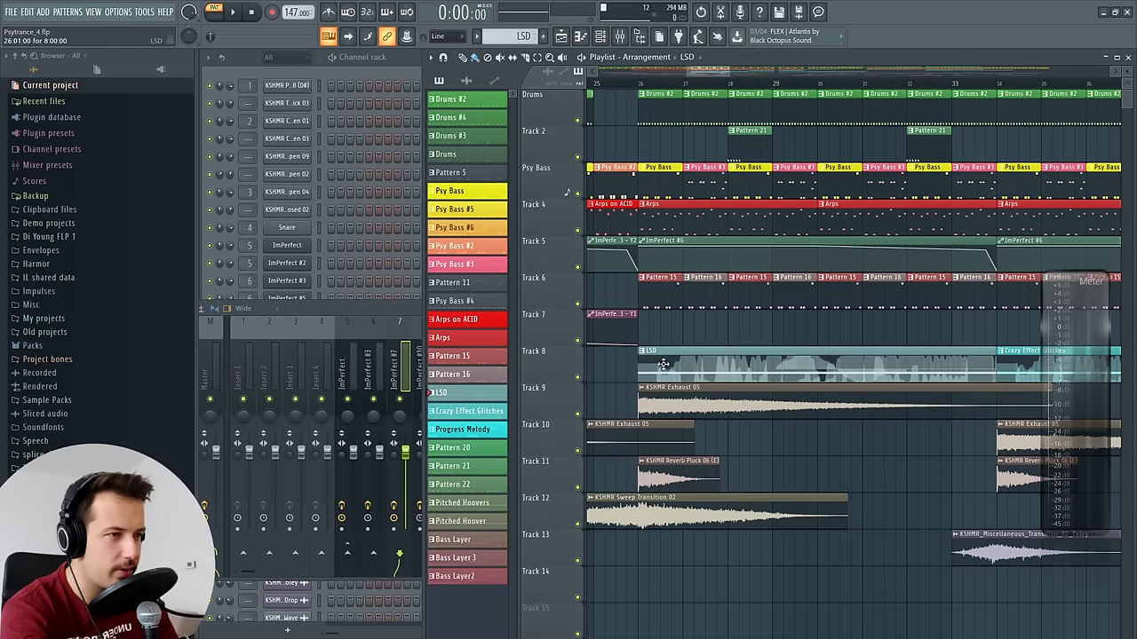
Audition the LSD pattern while viewing its sustained note in the piano roll and the ImPerfect #7 synth
key(space)
click(404, 58)
click(386, 335)
click(582, 176)
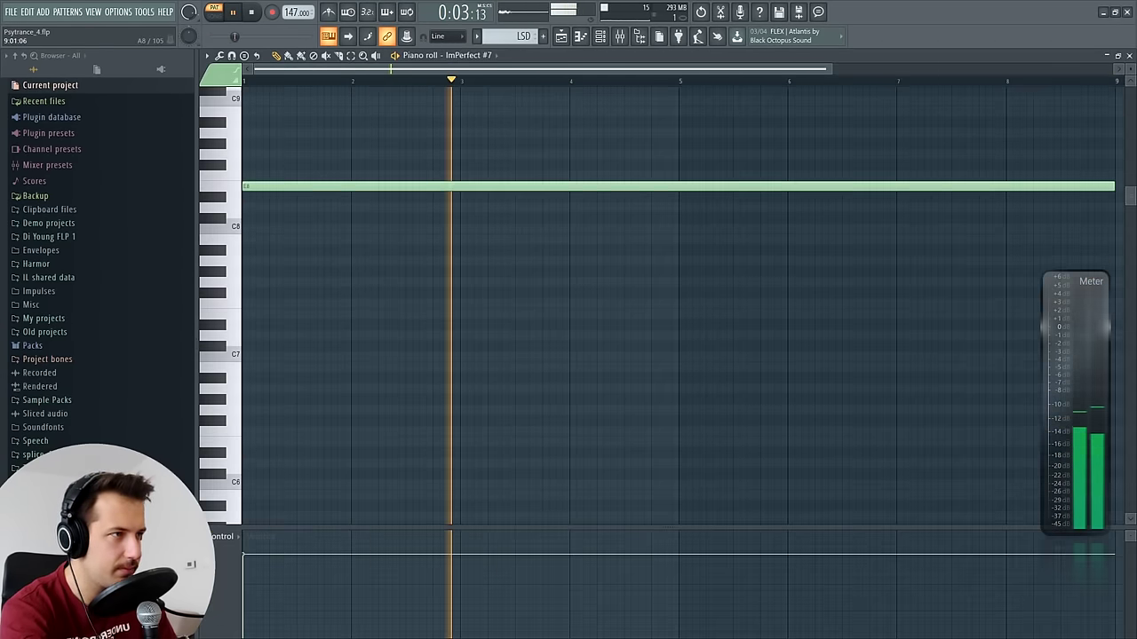
click(1128, 55)
click(287, 336)
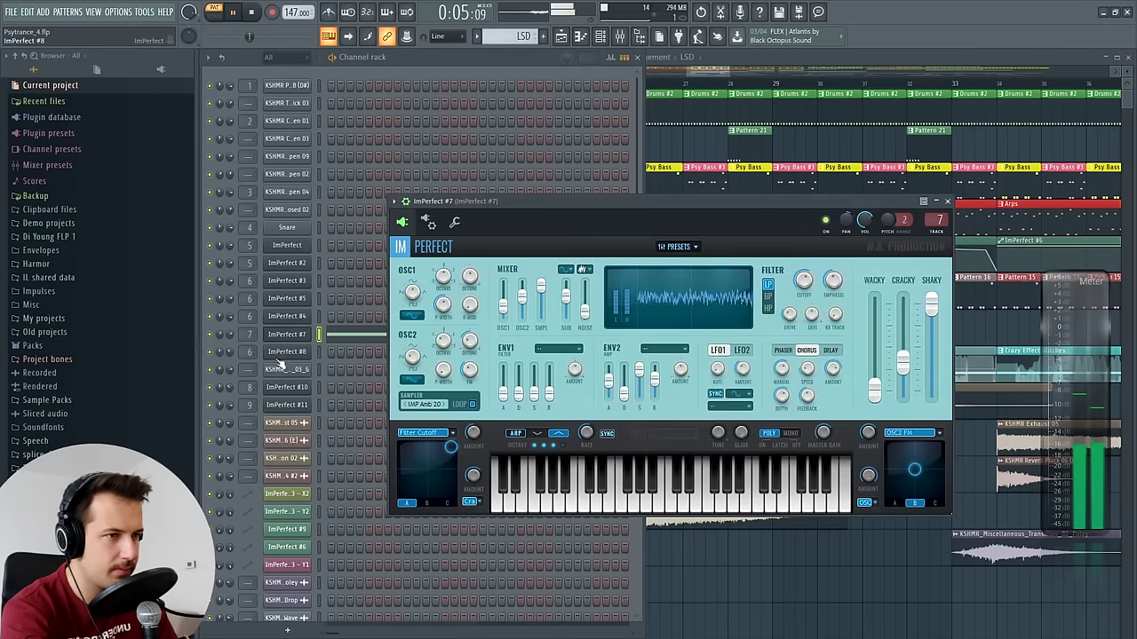
click(948, 202)
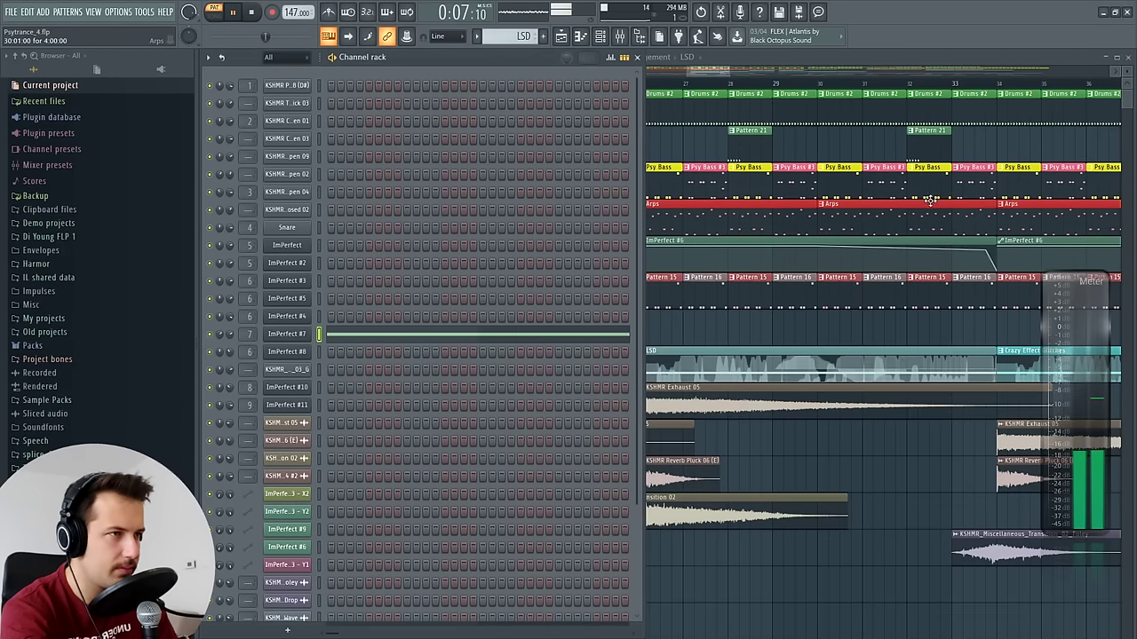
click(744, 78)
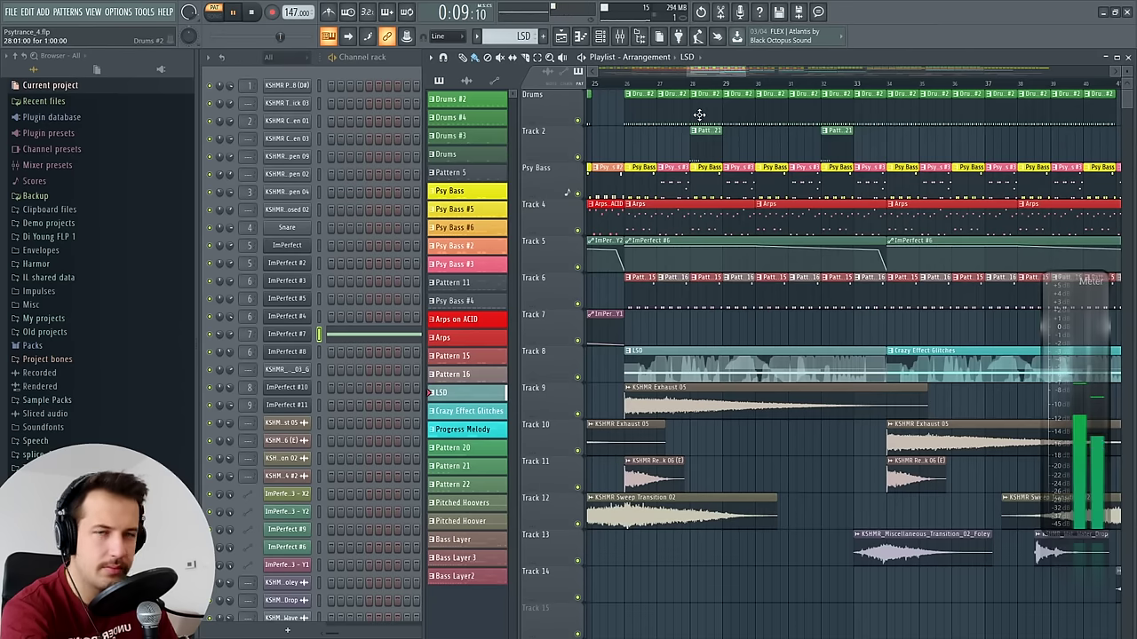
key(space)
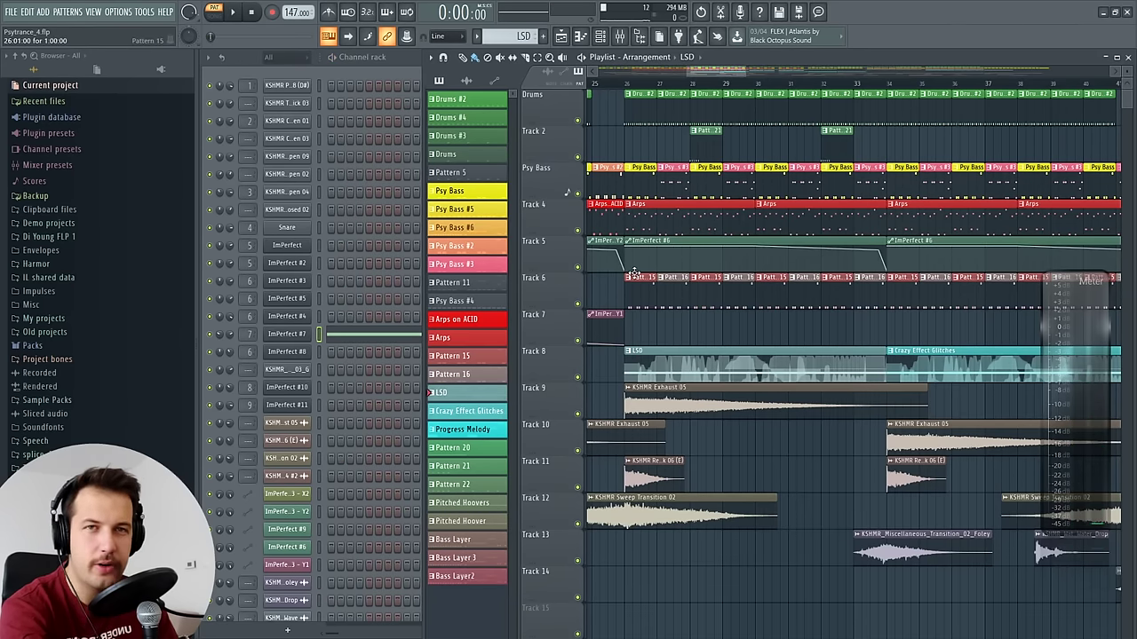
Select the Crazy Effect Glitches pattern and audition it on its own
click(940, 364)
click(287, 334)
click(287, 334)
key(space)
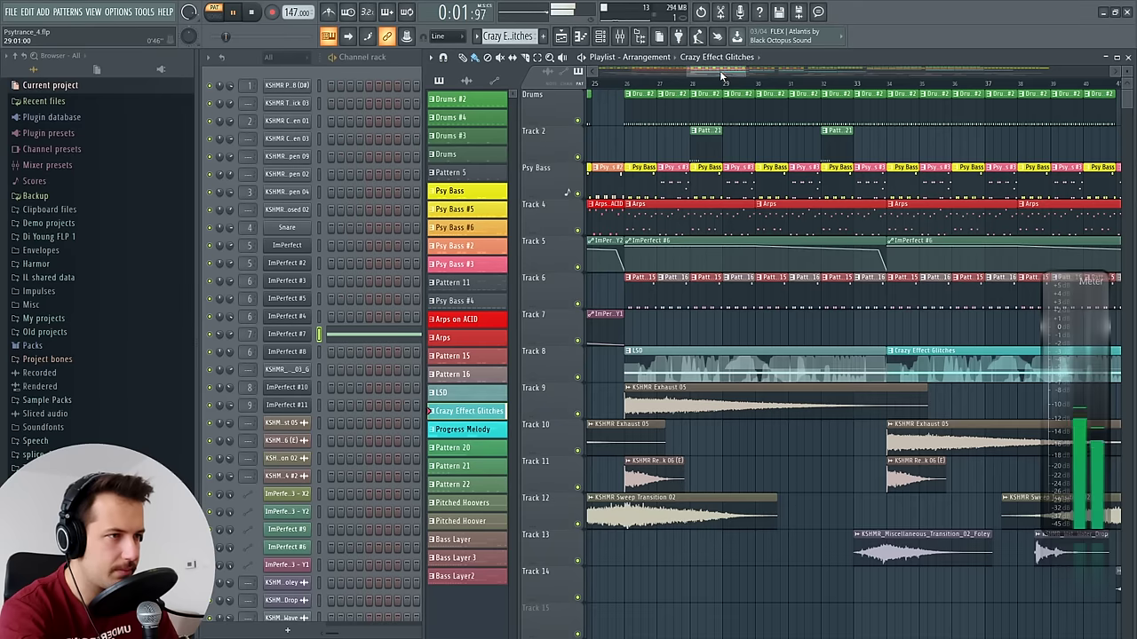
key(space)
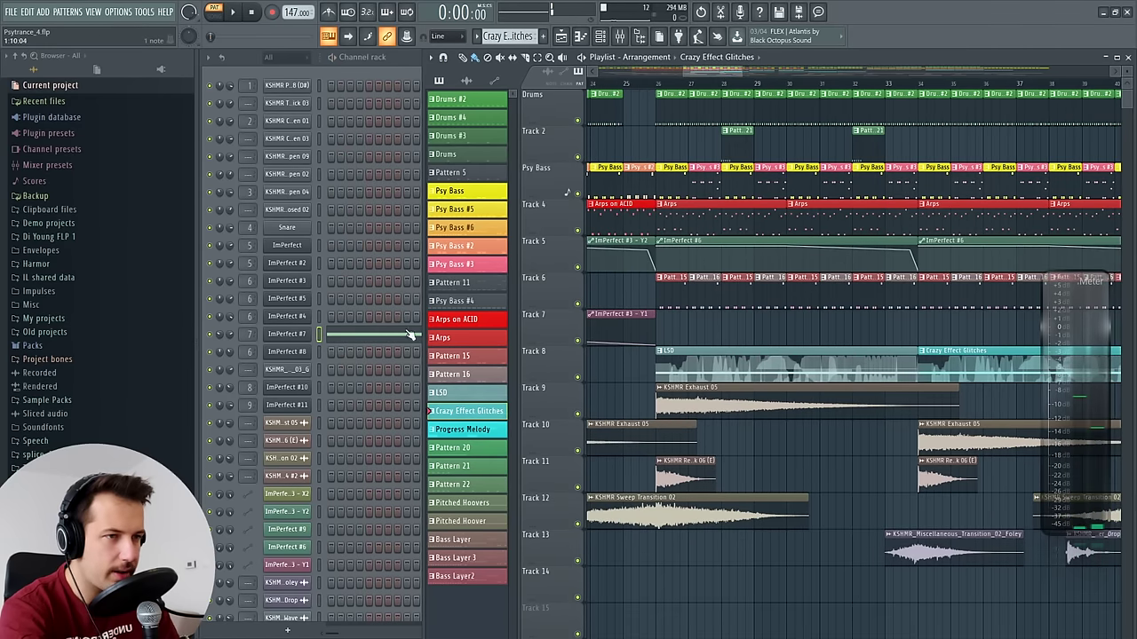
Compare the sustained ImPerfect #7 notes of the Crazy Effect Glitches and LSD patterns in the piano roll, and play LSD briefly
click(374, 335)
scroll(675, 160, up, 6)
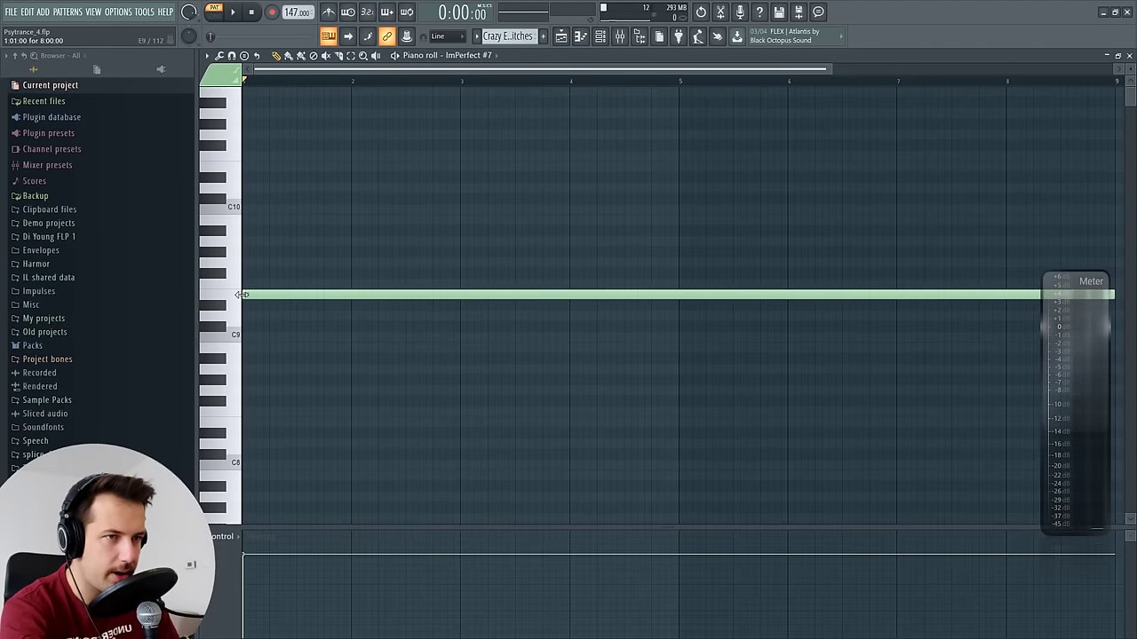
key(F7)
click(343, 332)
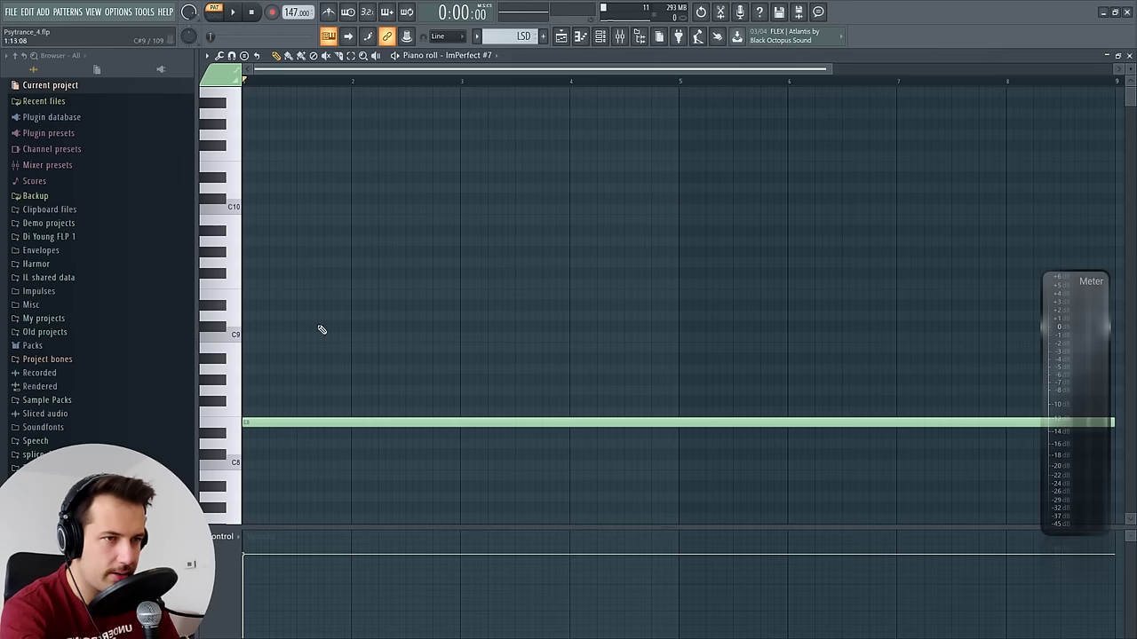
key(space)
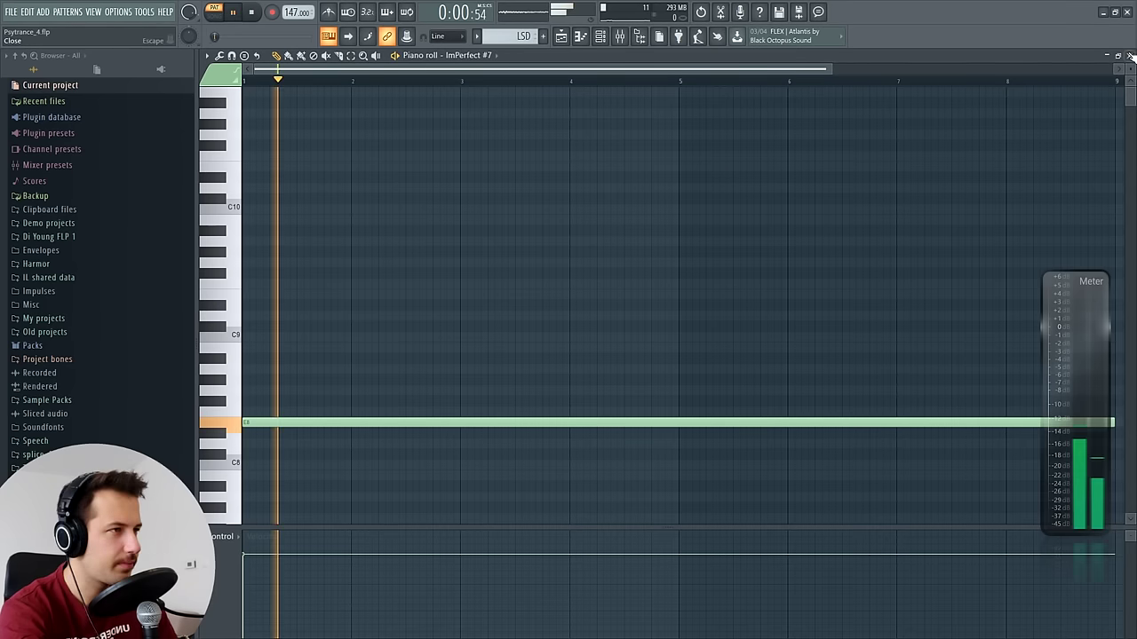
key(F7)
Play the full arrangement from just before bar 26, following it through the LSD and Crazy Effect Glitches sections
click(646, 83)
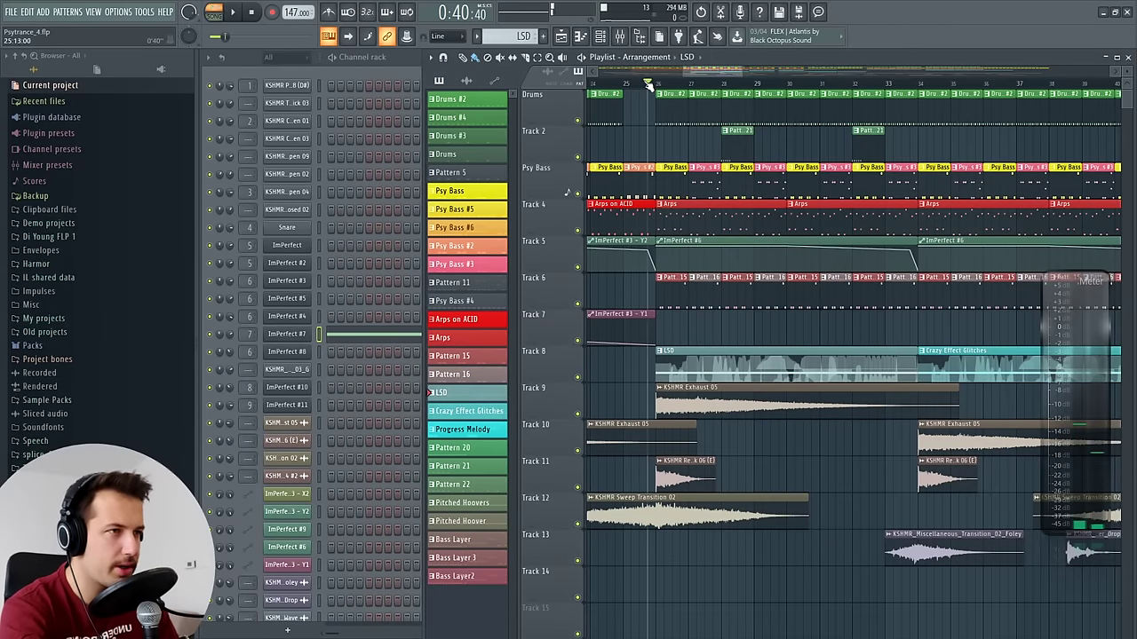
drag(735, 78, 757, 79)
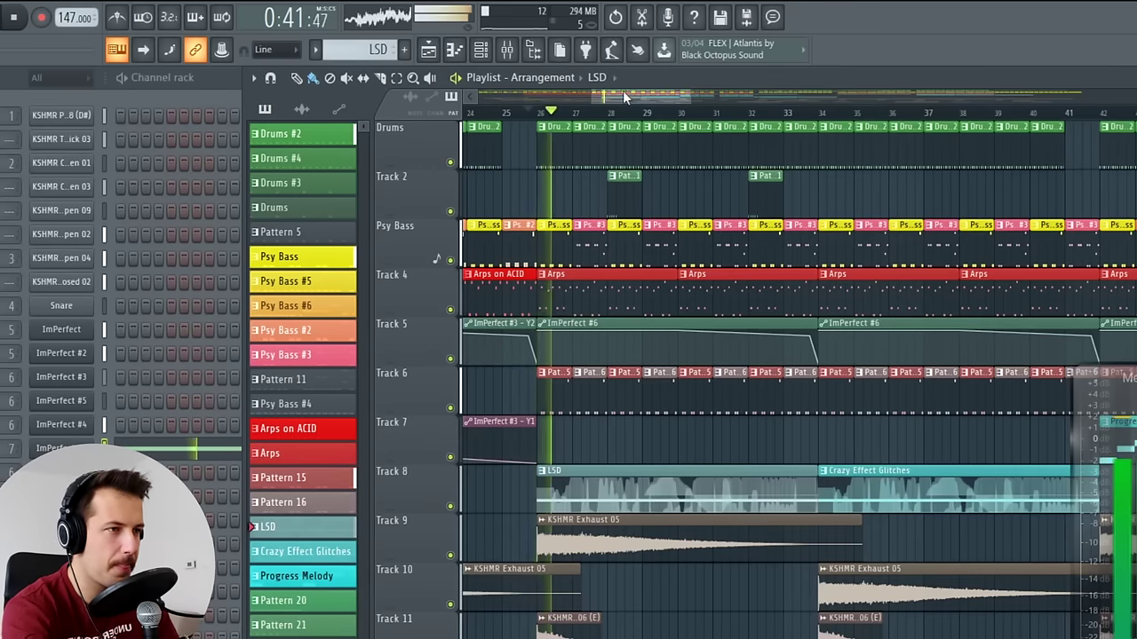
drag(707, 70, 712, 69)
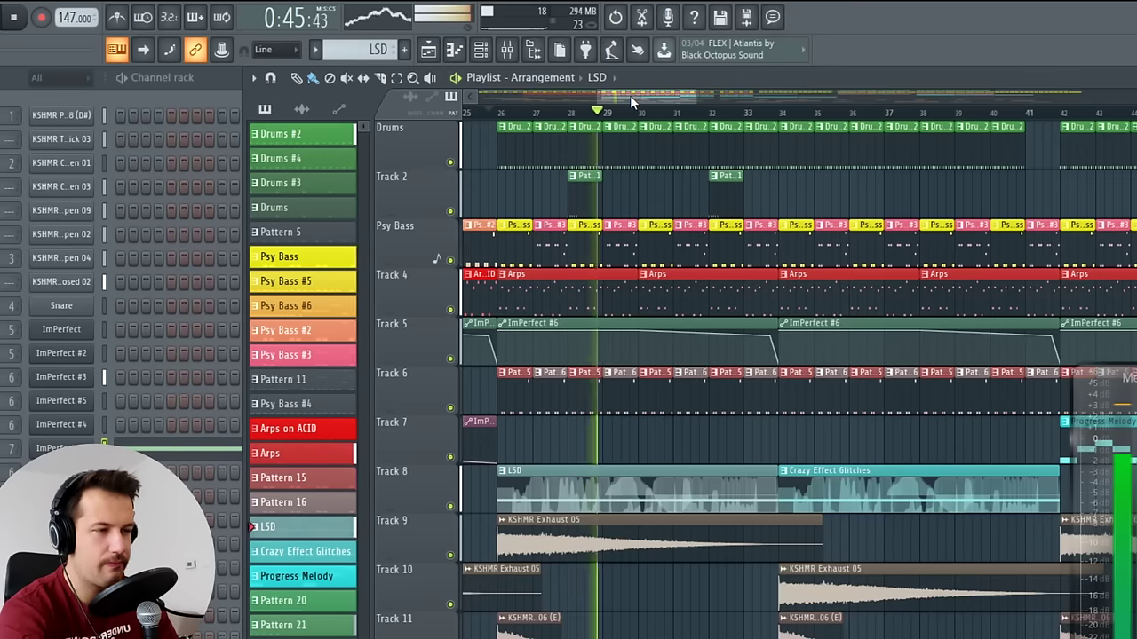
drag(630, 95, 636, 99)
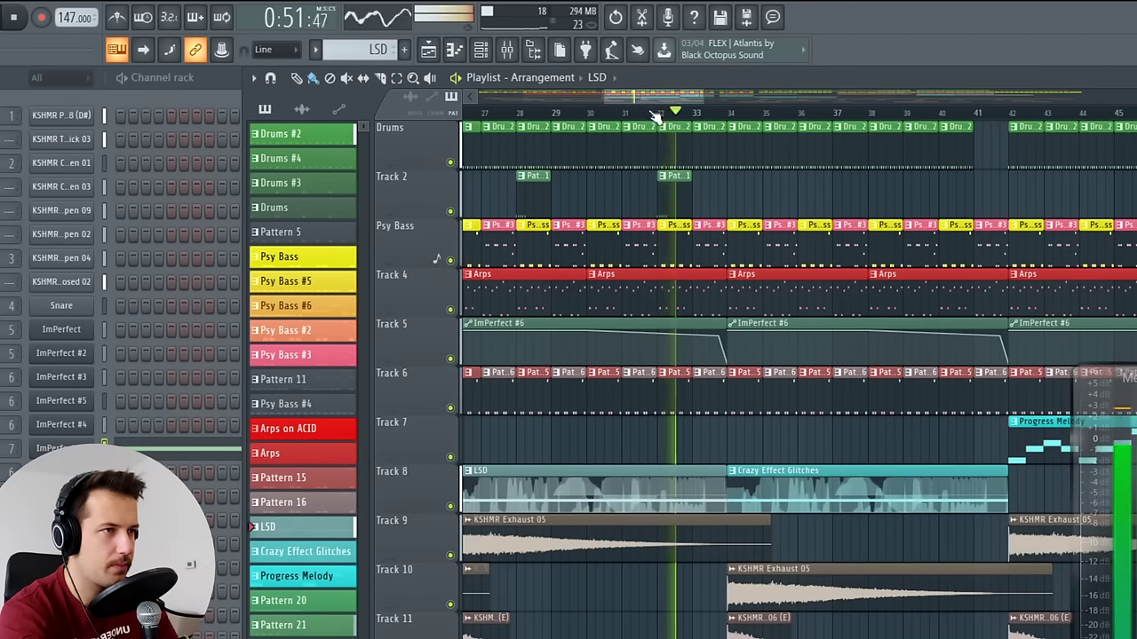
scroll(649, 104, down, 1)
drag(650, 106, 672, 107)
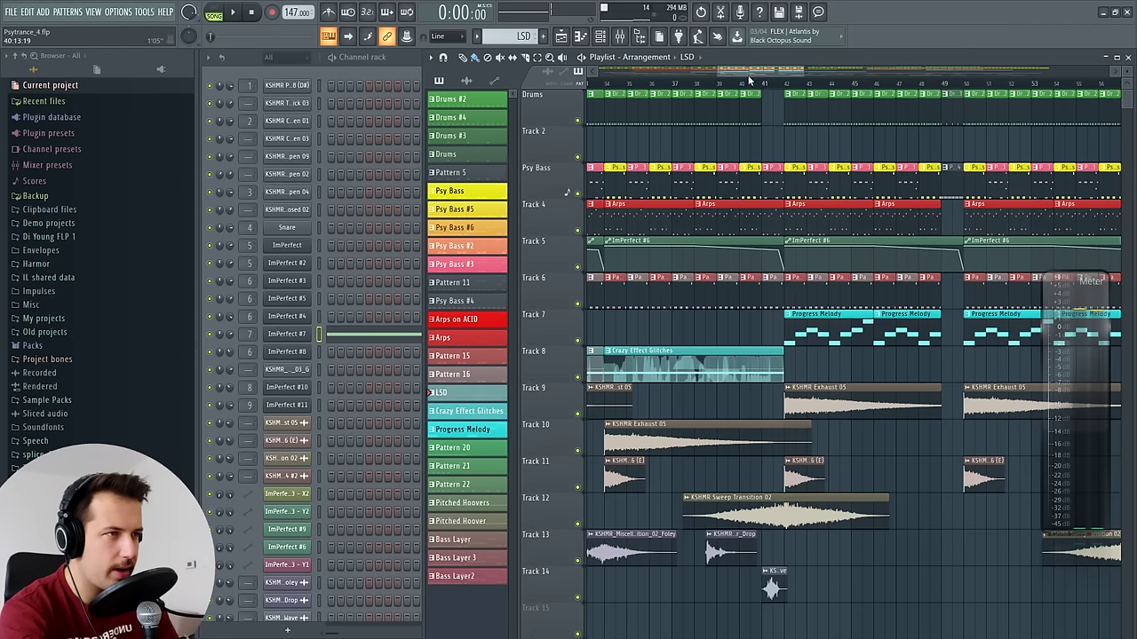
Audition the LSD pattern with ImPerfect #7 open and examine the Fruity Stereo Shaper settings on its mixer track
scroll(749, 80, left, 4)
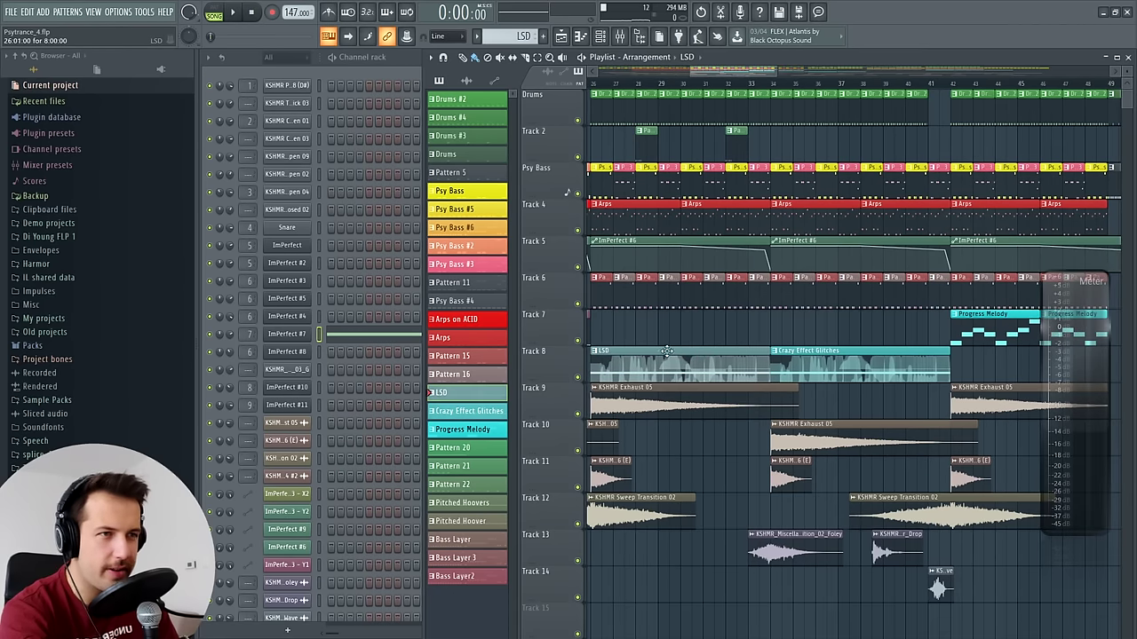
click(232, 13)
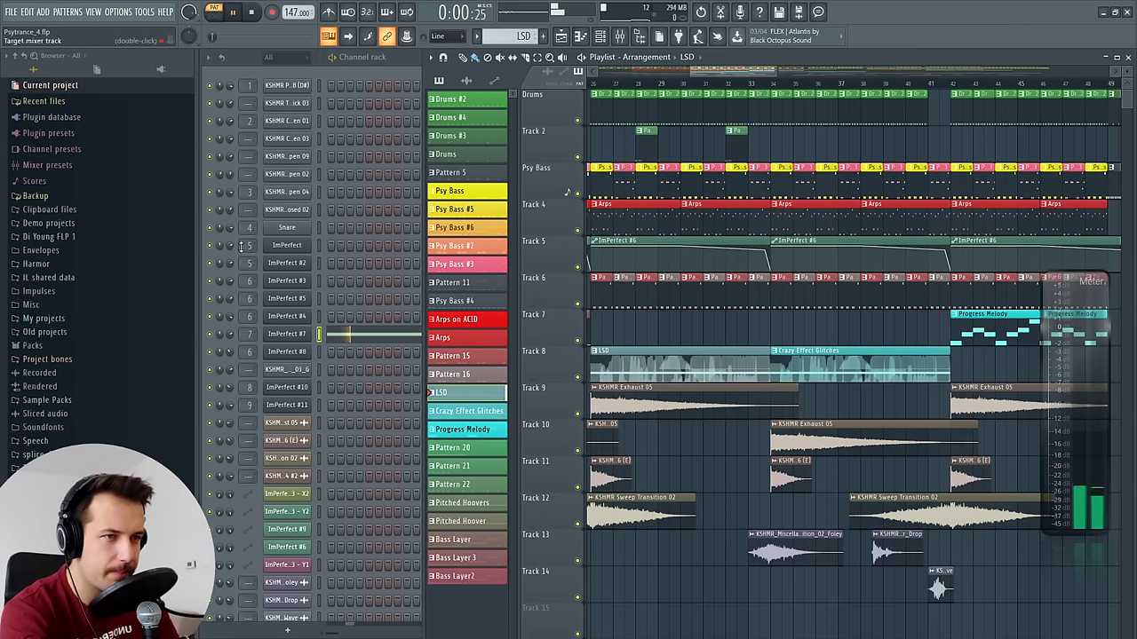
click(297, 336)
key(F9)
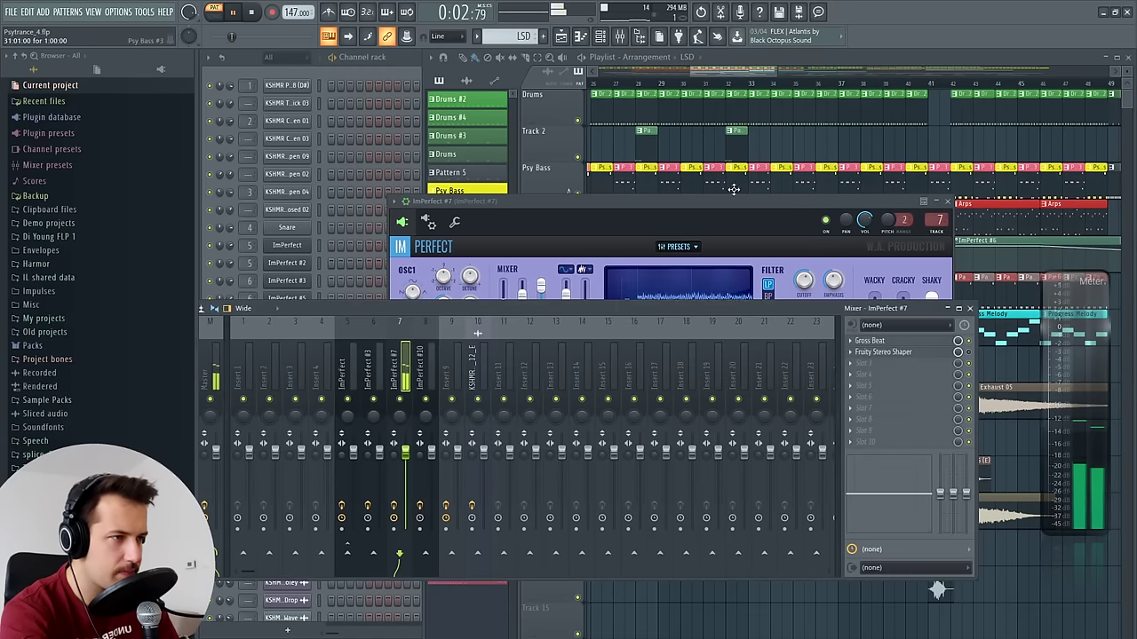
key(space)
click(883, 352)
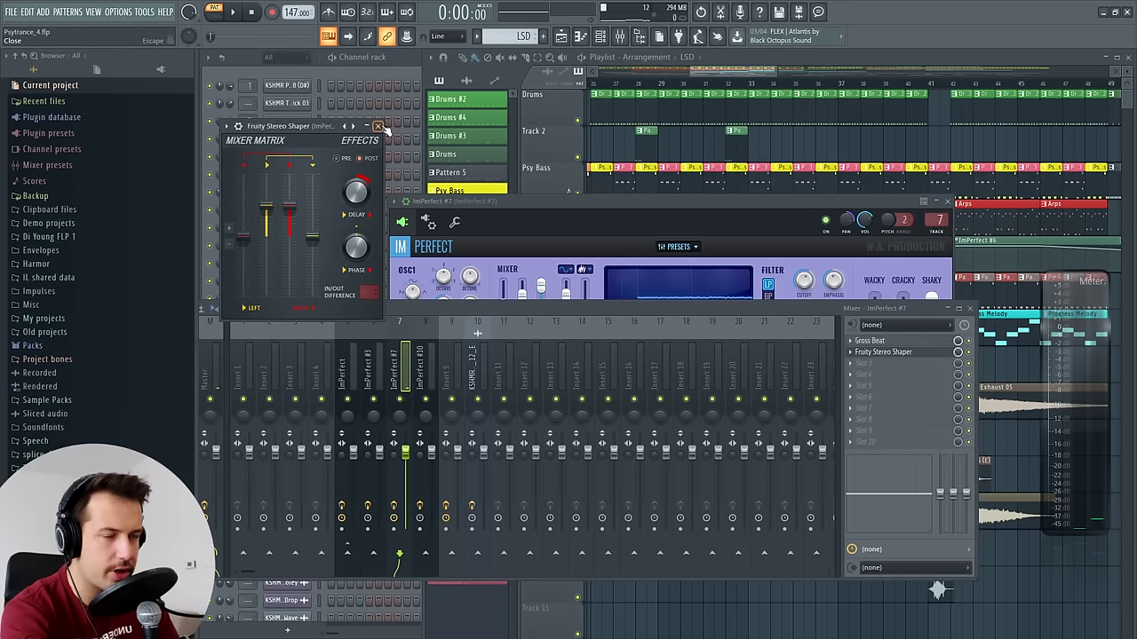
click(378, 126)
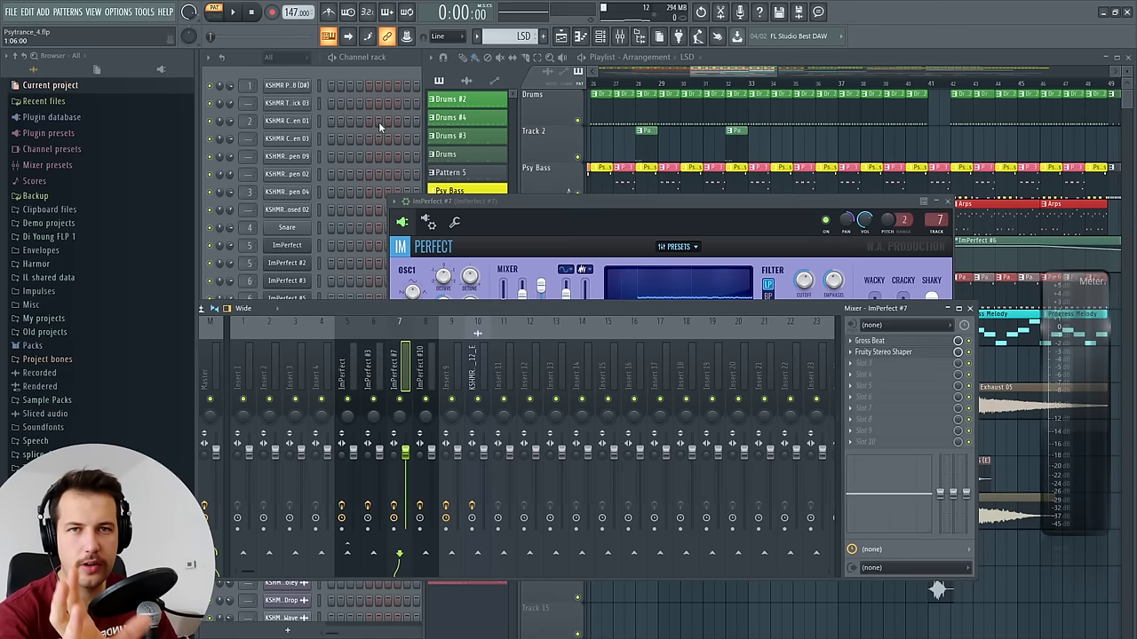
key(F9)
Play the arrangement from bar 41 into the Progress Melody section and stop playback
click(655, 85)
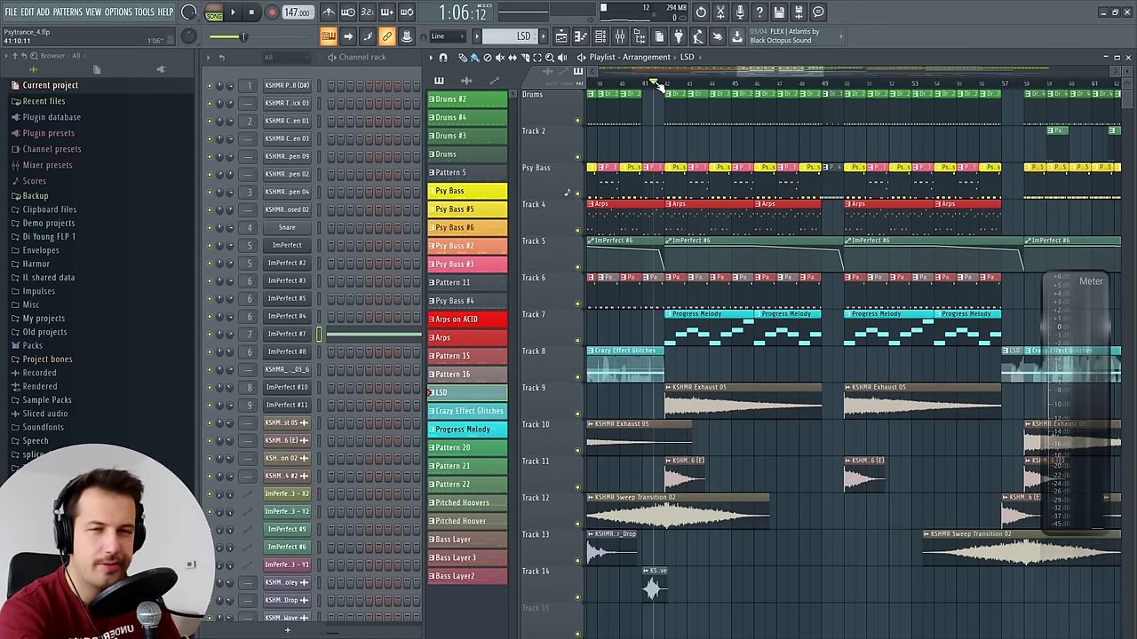
scroll(672, 86, up, 3)
scroll(660, 86, down, 1)
click(253, 12)
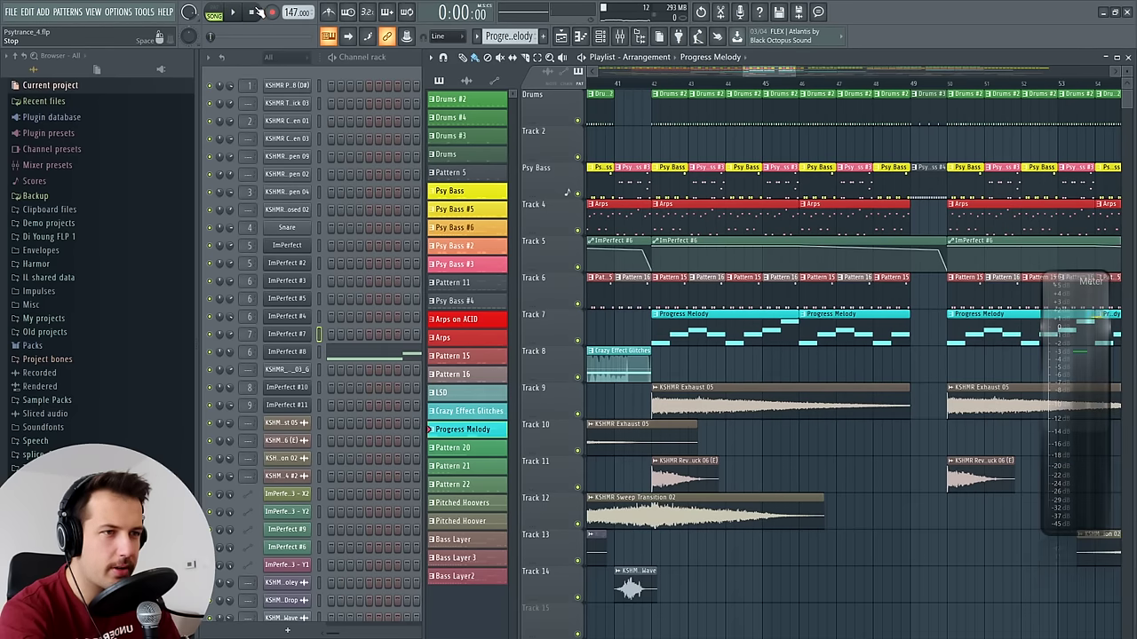
Examine the ImPerfect #8 synth of the Progress Melody and look through its FAC1 Leads presets without loading one
click(297, 352)
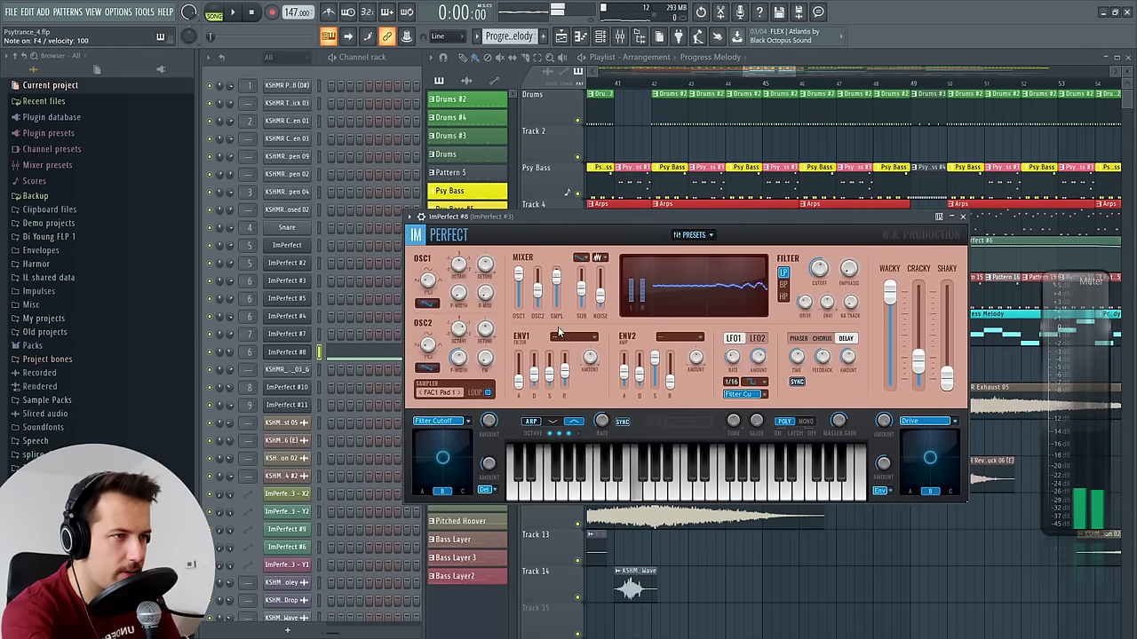
click(692, 234)
click(622, 334)
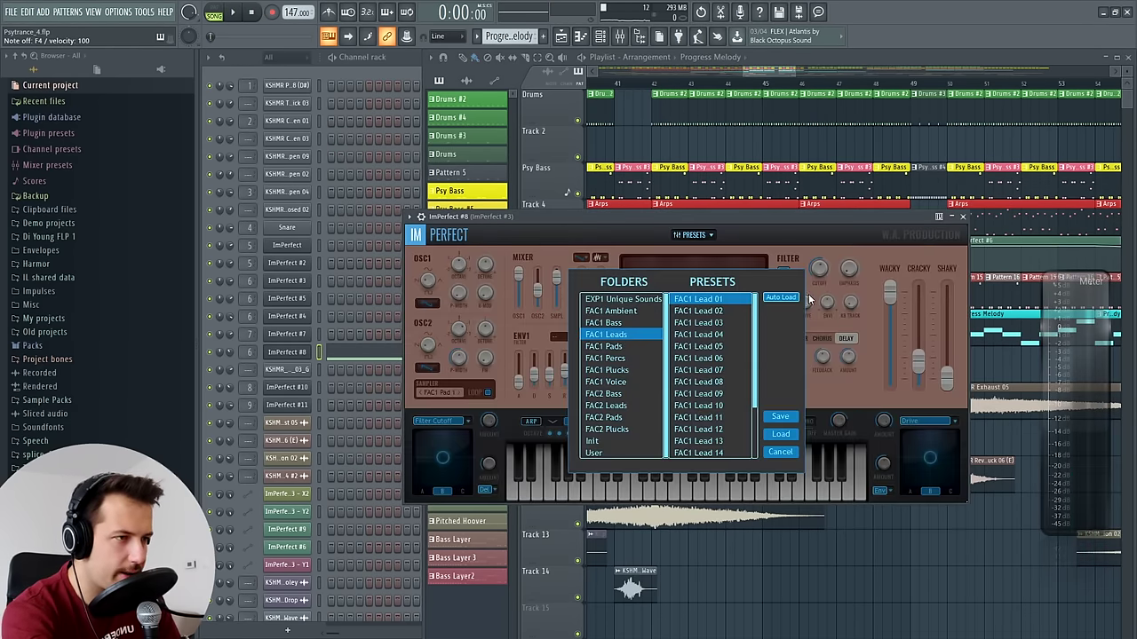
click(778, 452)
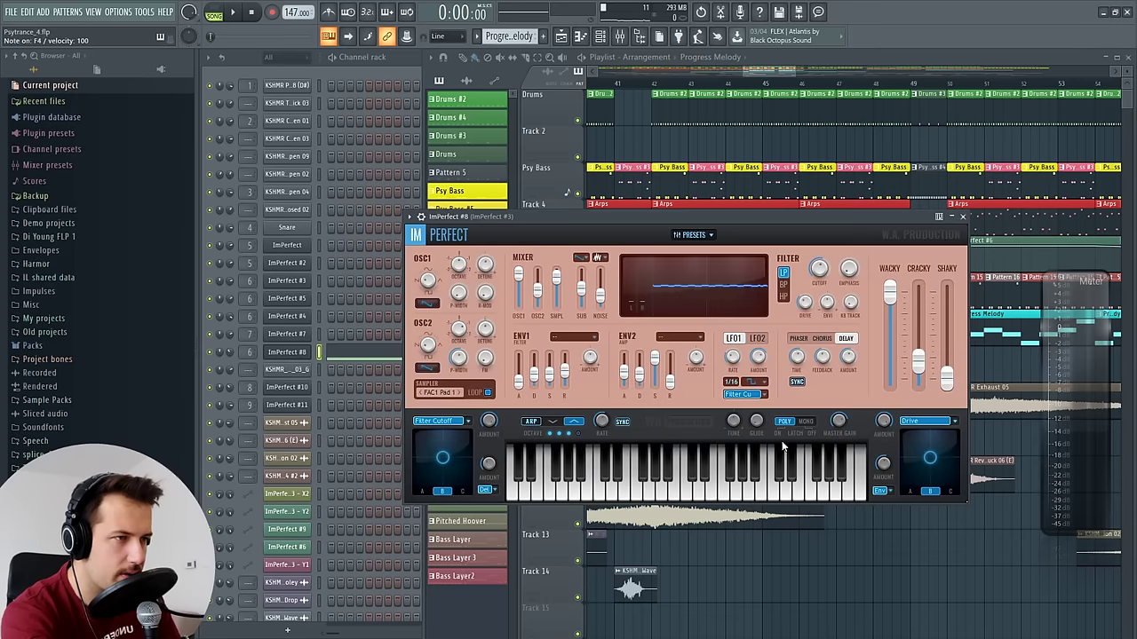
click(962, 217)
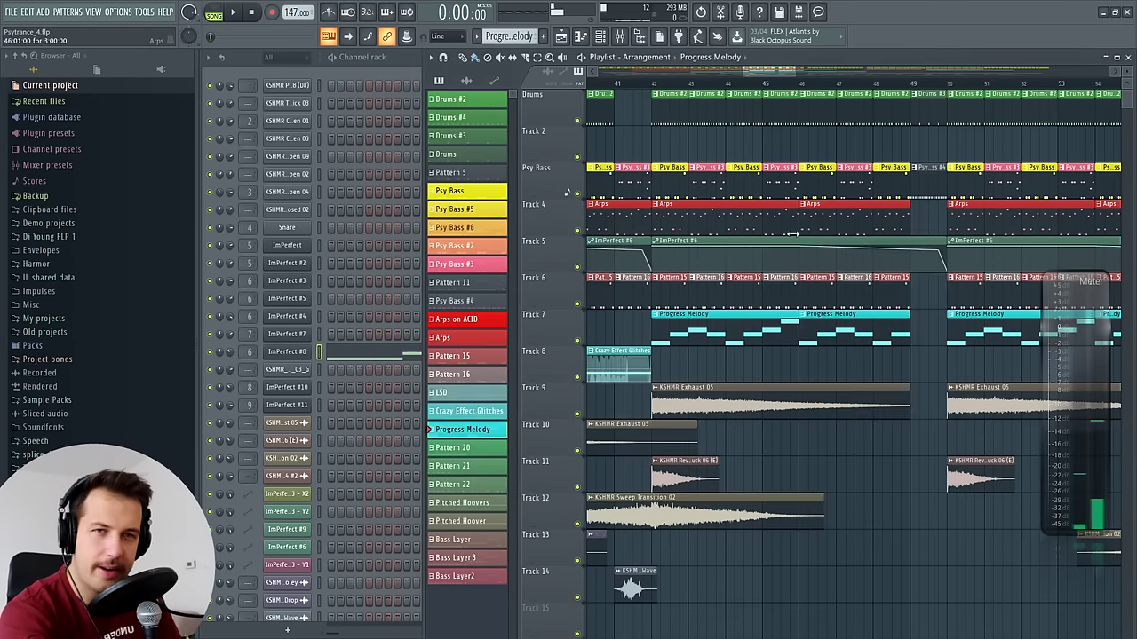
Compare the ImPerfect #8 sound with Wacky at 0 and back at 1, then close the synth
click(286, 352)
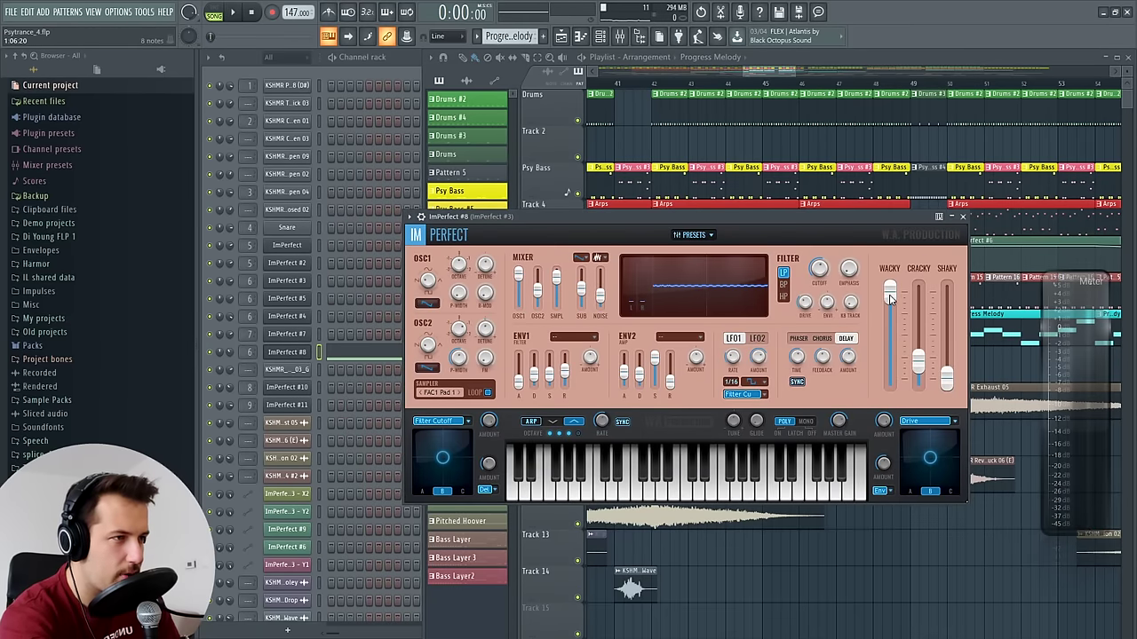
drag(891, 296, 889, 380)
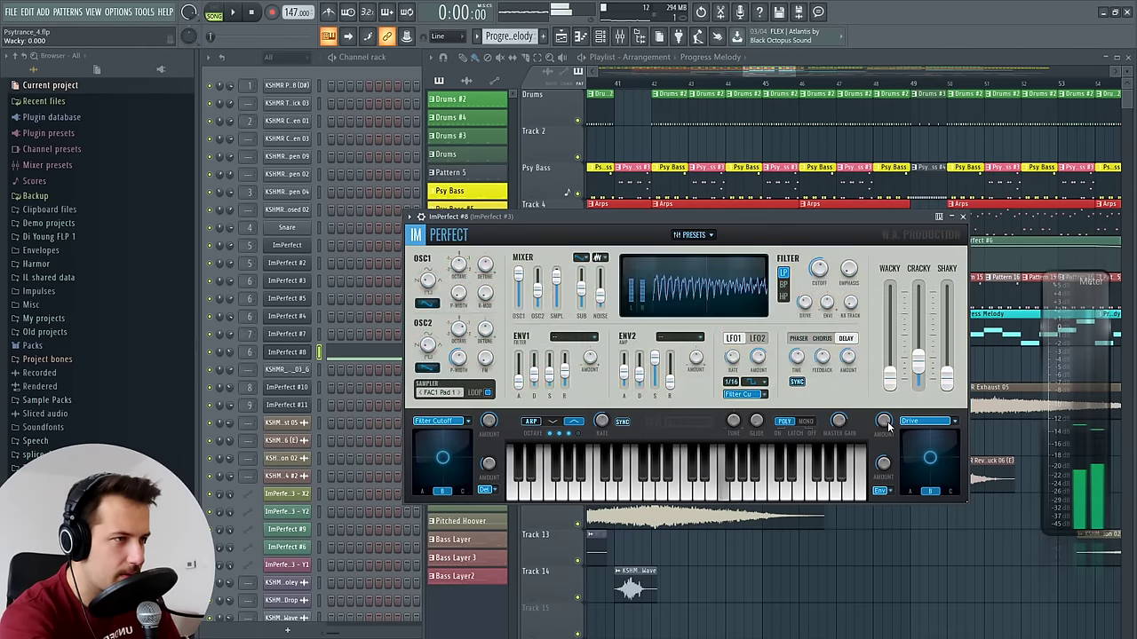
scroll(906, 311, up, 2)
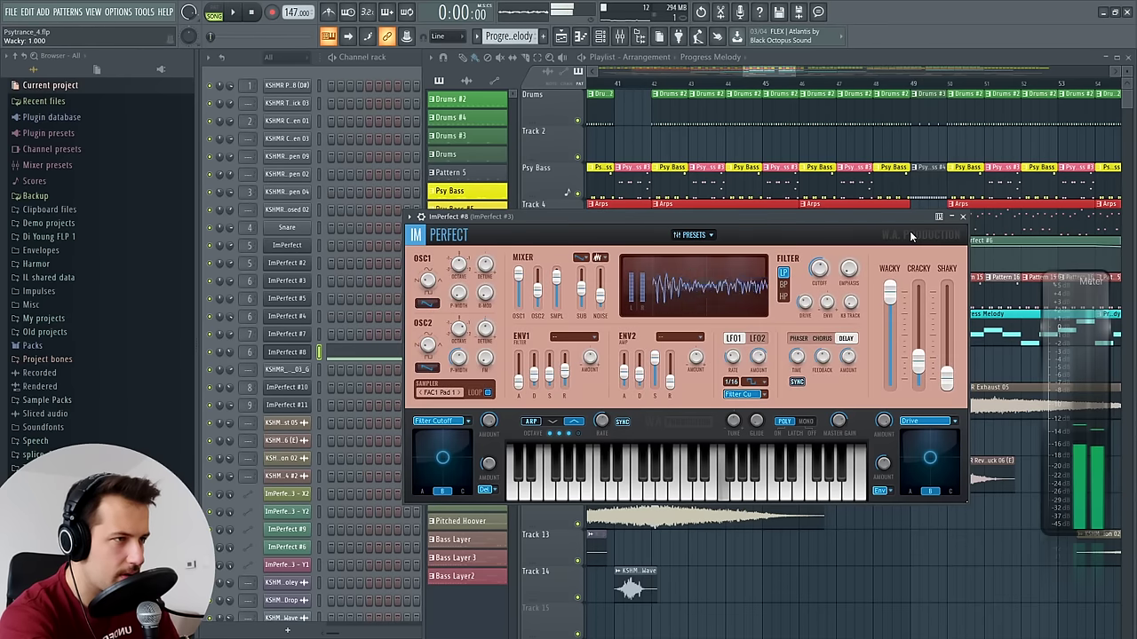
click(962, 217)
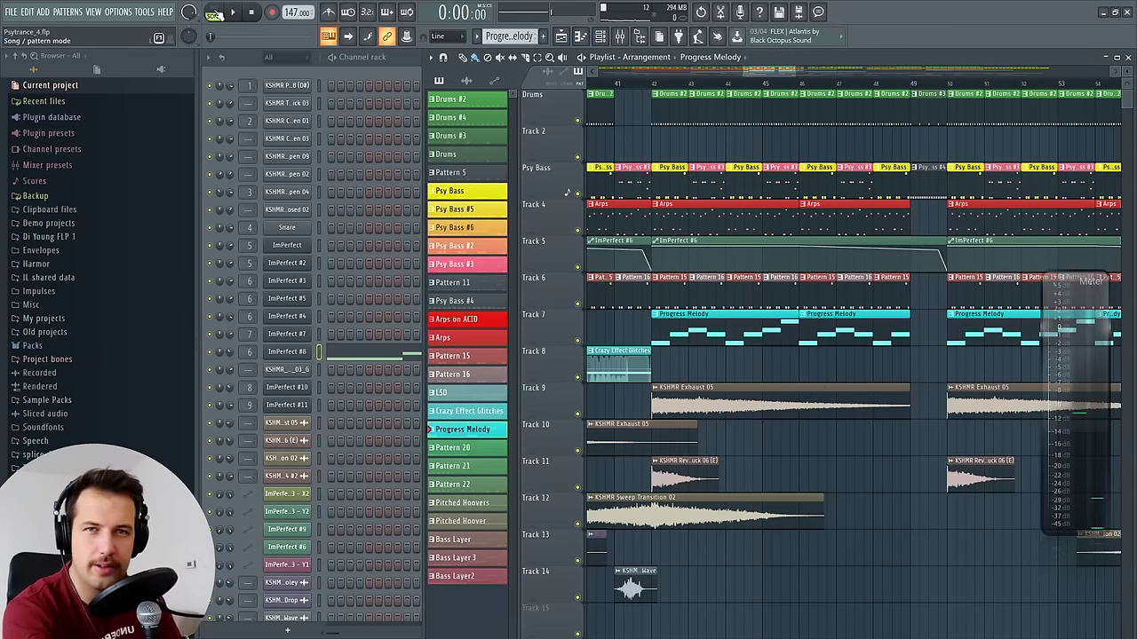
Audition the Progress Melody pattern on its own while viewing the ImPerfect #8 notes in the piano roll
click(214, 12)
click(393, 356)
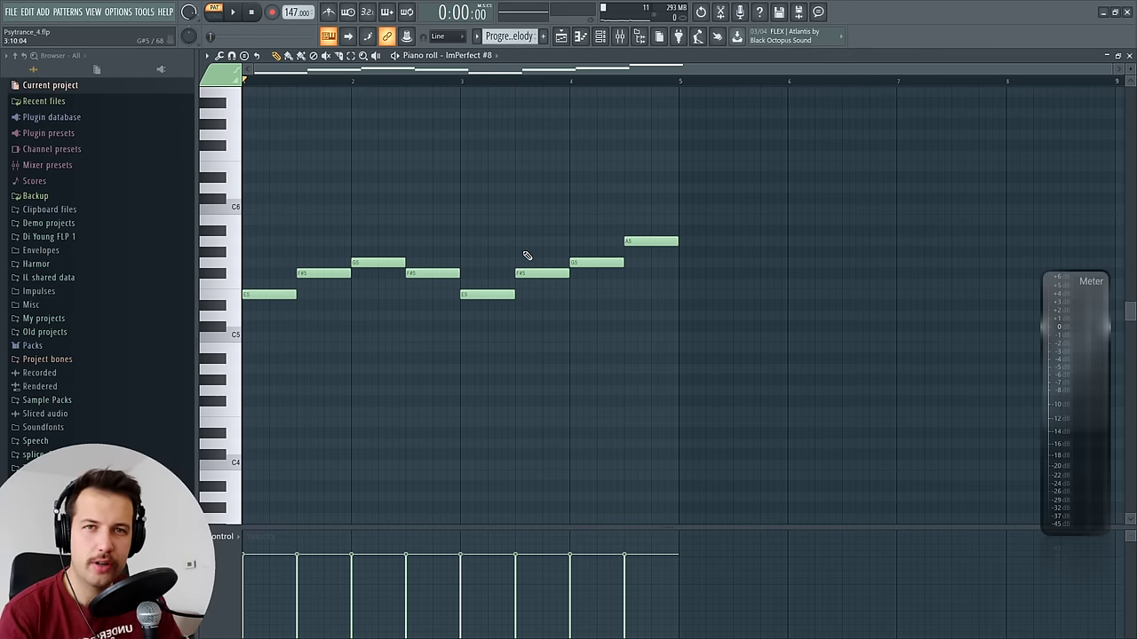
key(space)
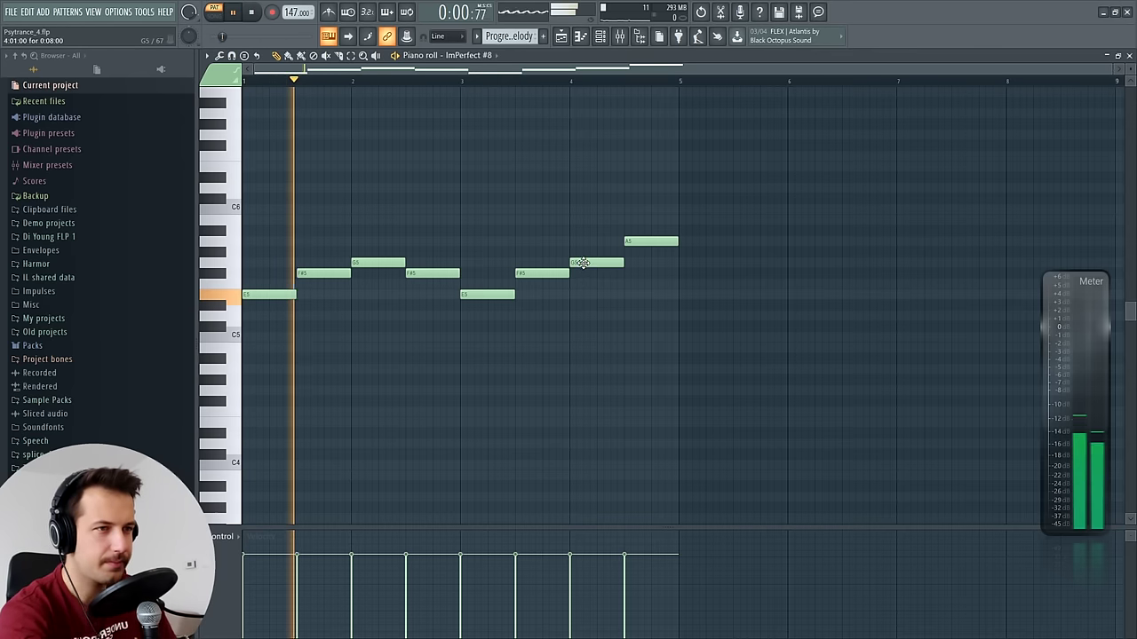
key(space)
click(1129, 55)
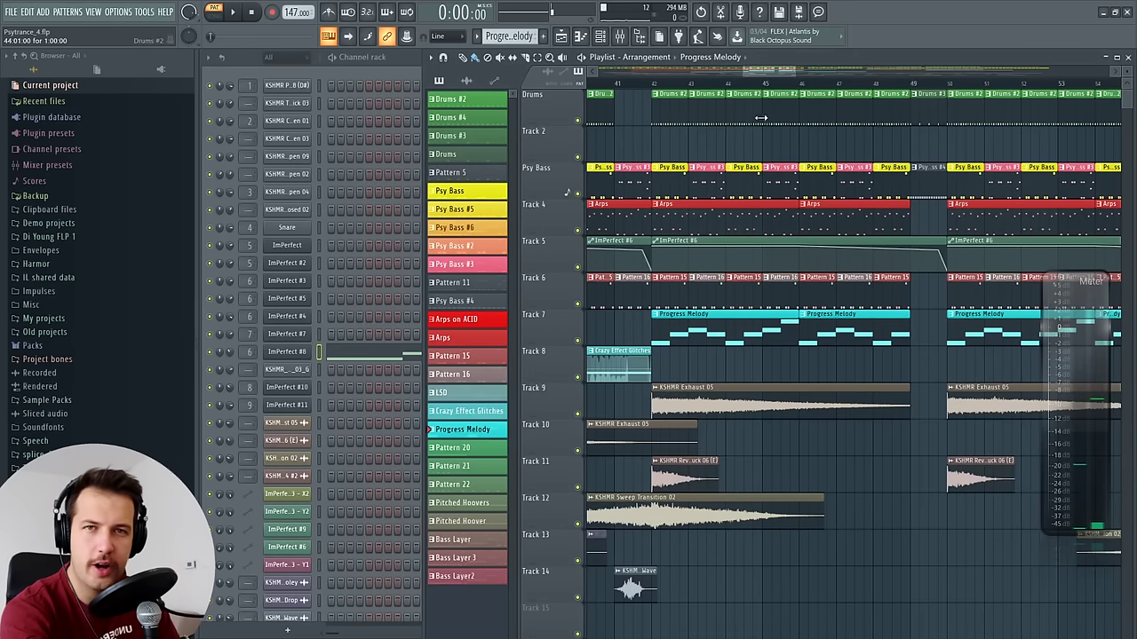
Play the arrangement from just before bar 42 through the Progress Melody section and stop playback
click(643, 83)
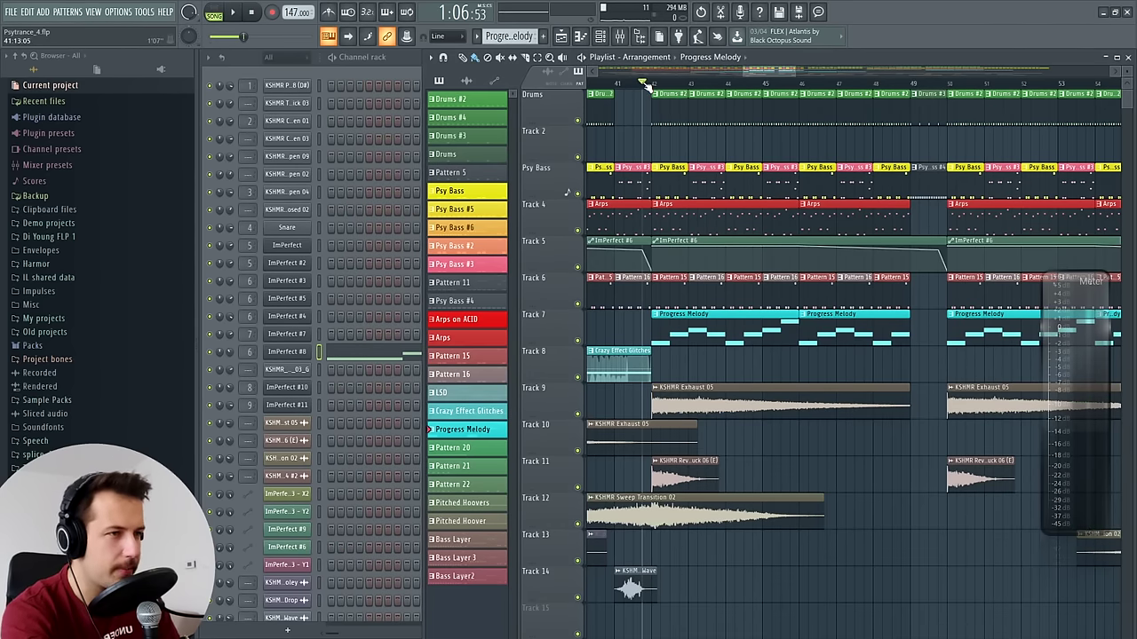
key(space)
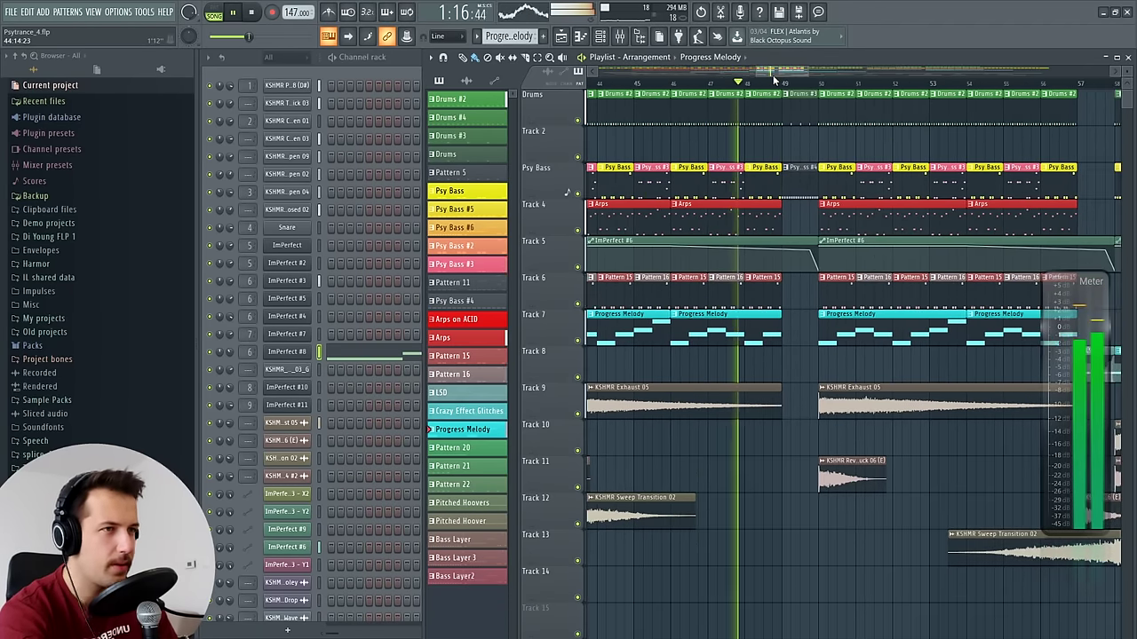
key(space)
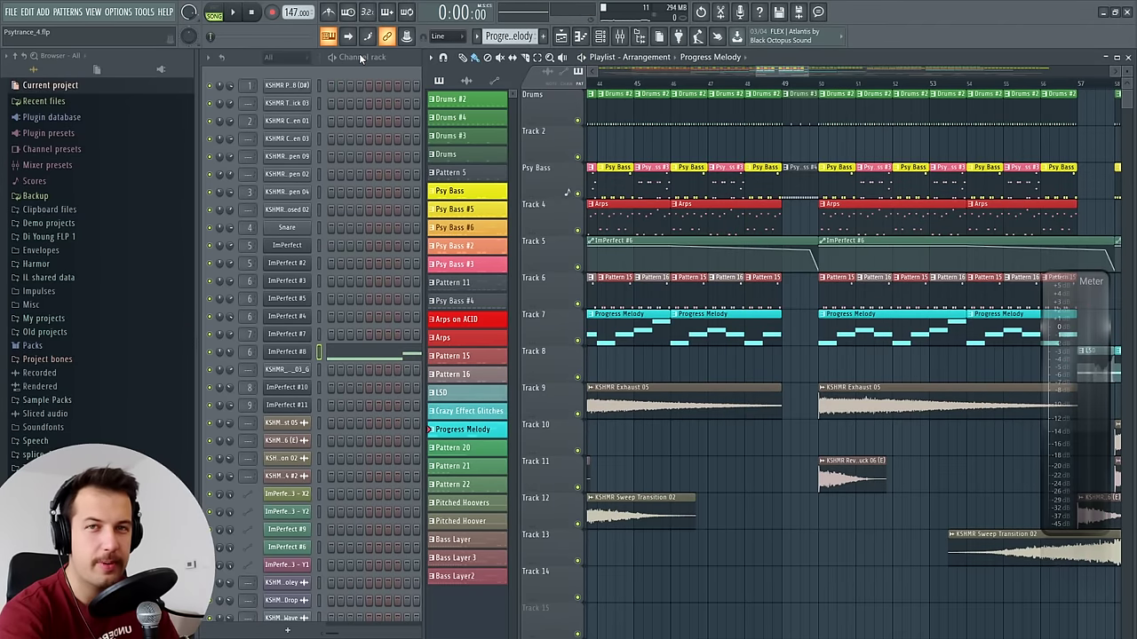
Examine the Psy Bass #4 fill at bar 49 and view its ImPerfect notes in the piano roll
click(781, 86)
scroll(786, 85, up, 2)
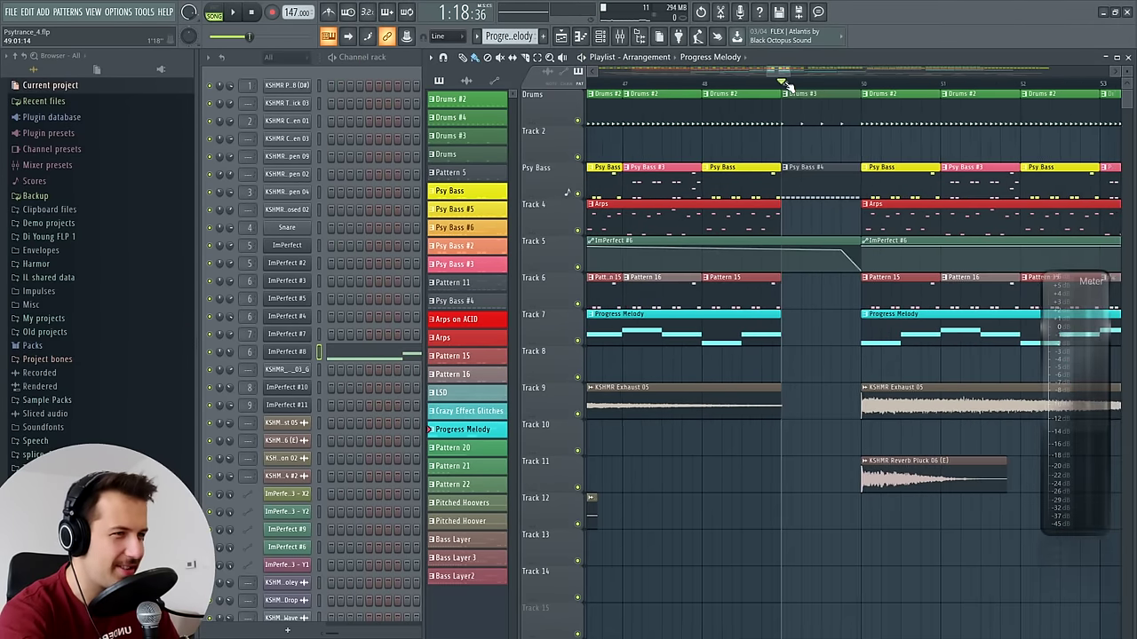
click(803, 168)
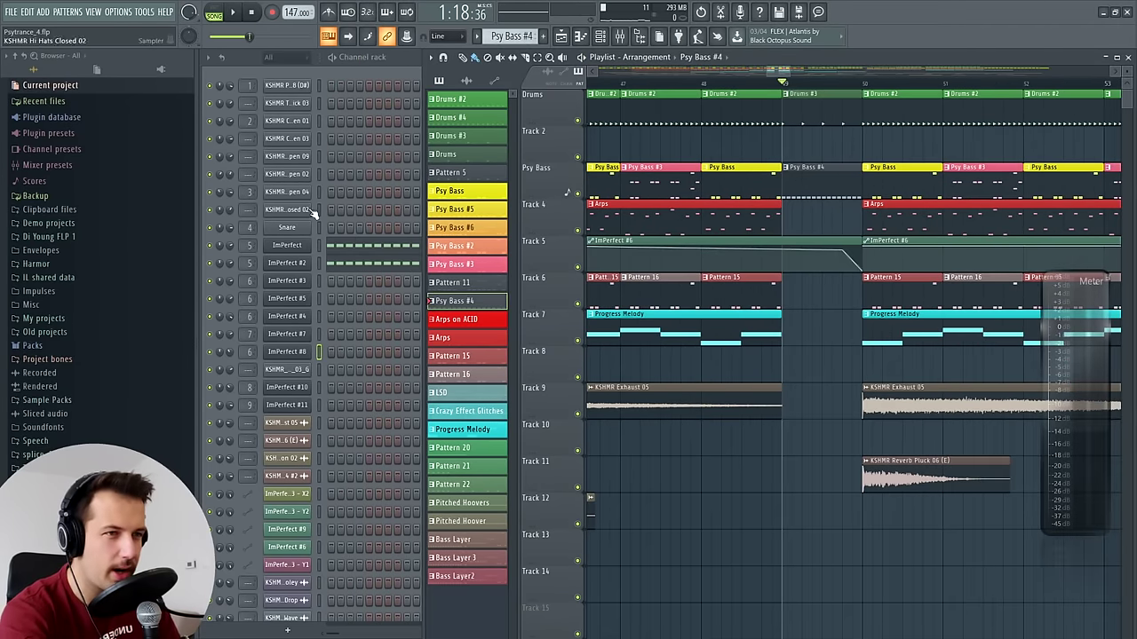
click(367, 263)
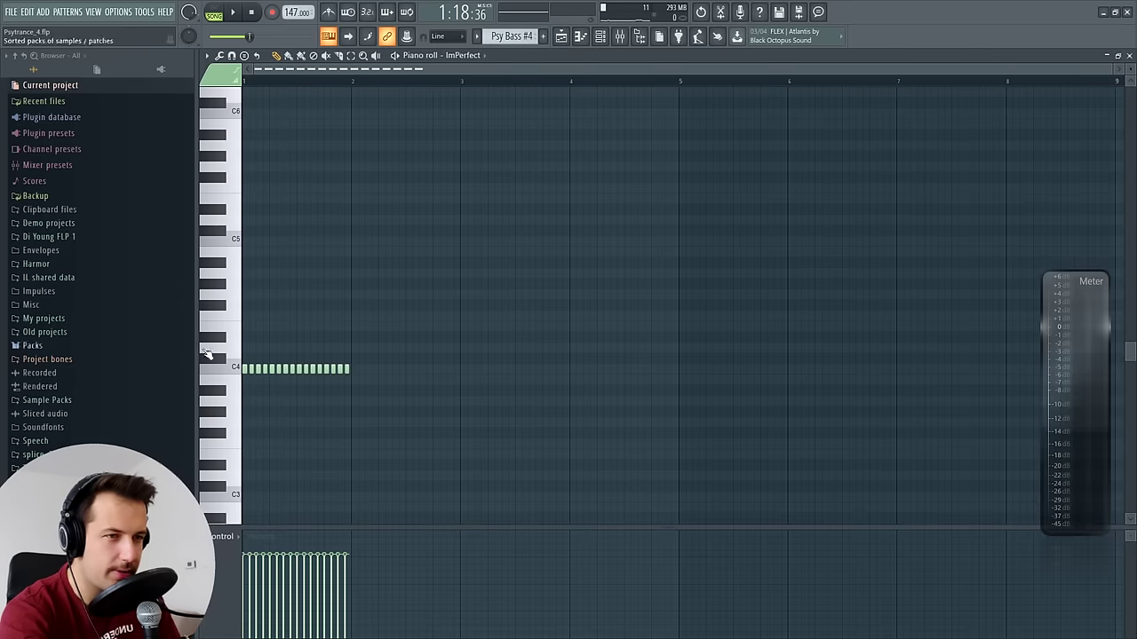
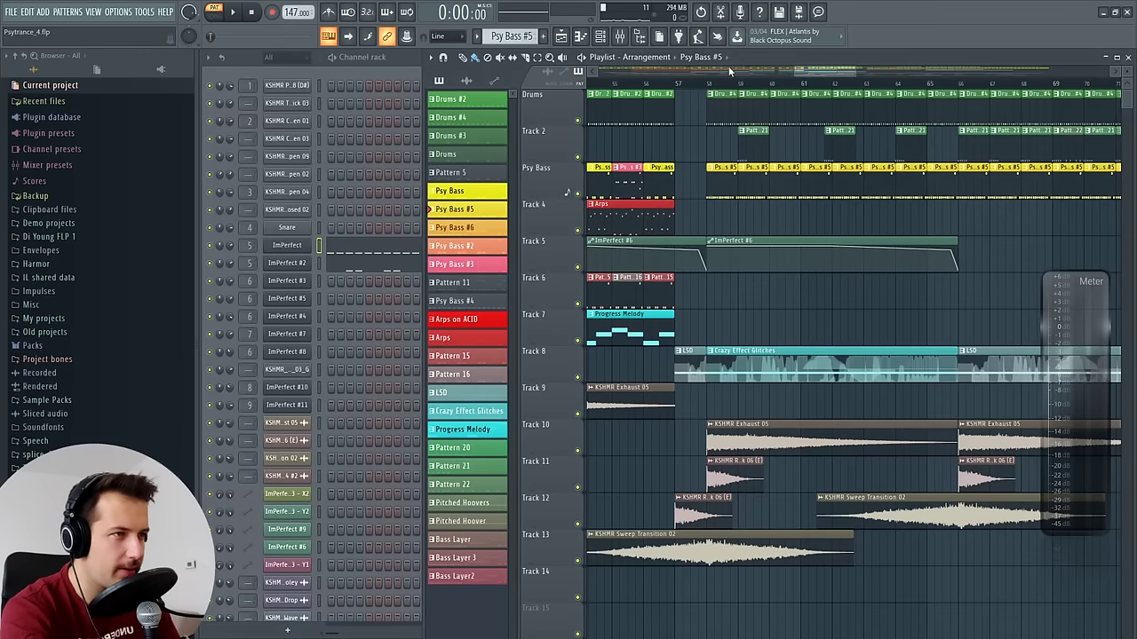
Inspect the Insert 1 sidechain routing in the mixer and the Fruity Limiter on the ImPerfect bass track
click(620, 36)
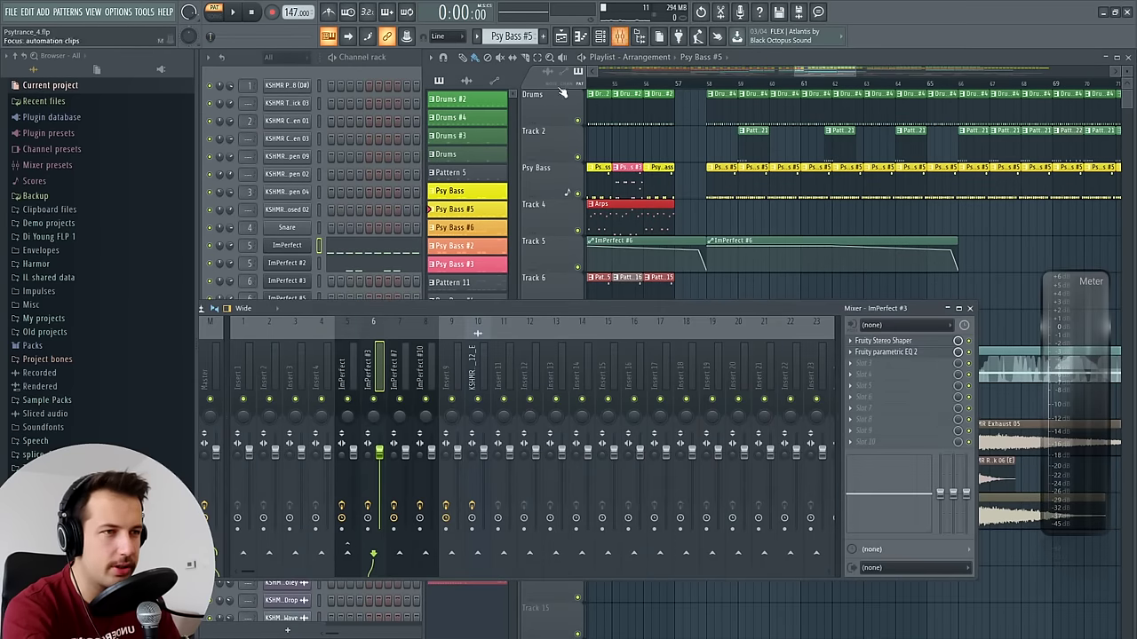
click(243, 357)
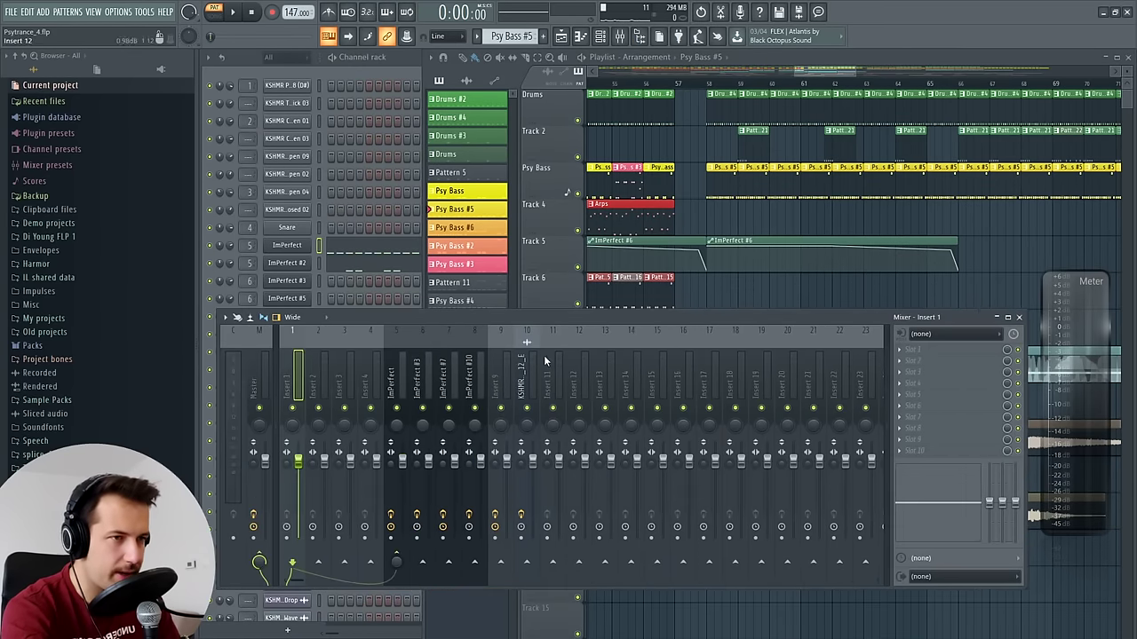
click(393, 362)
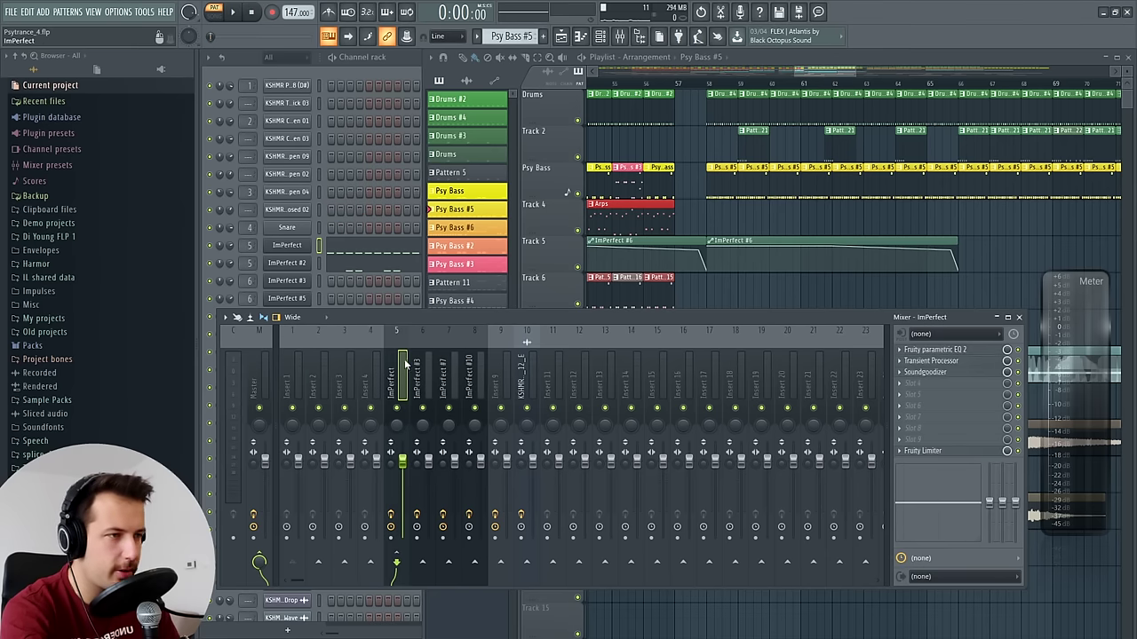
click(922, 444)
click(786, 352)
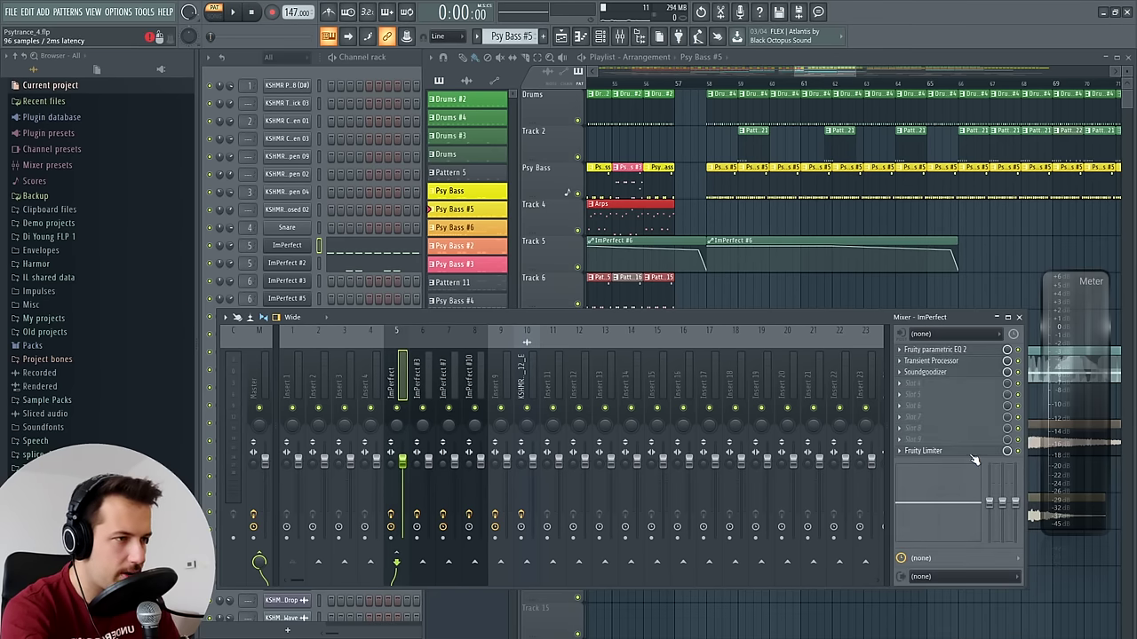
Play the arrangement from bar 58 with the Fruity Limiter open to check the bass compression, then close the limiter
click(702, 92)
click(388, 193)
key(space)
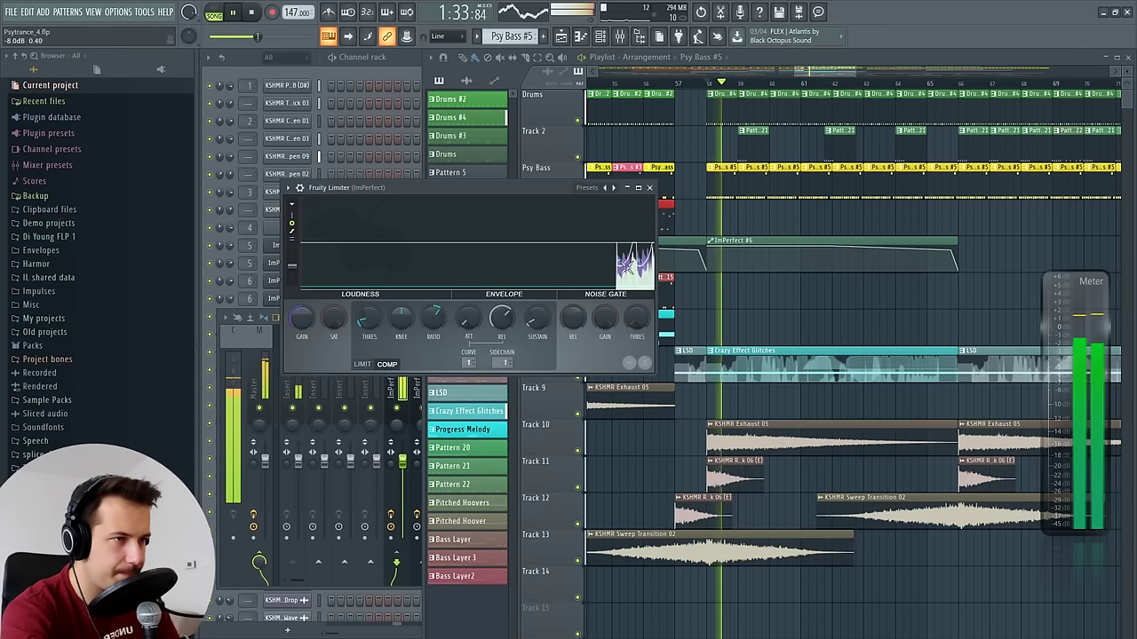
key(space)
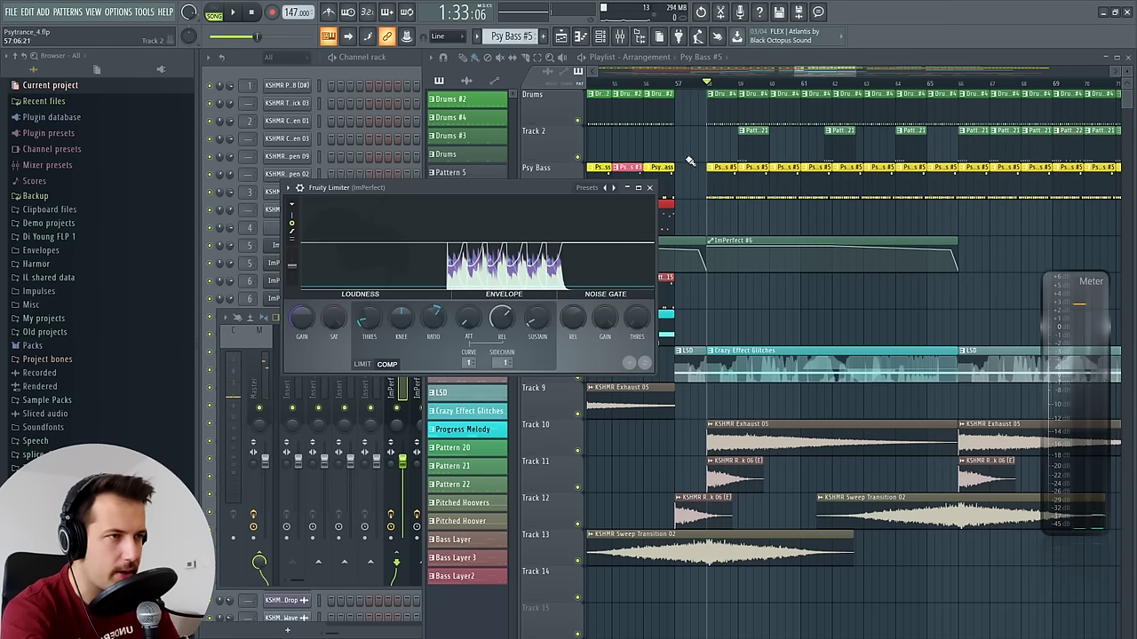
click(650, 189)
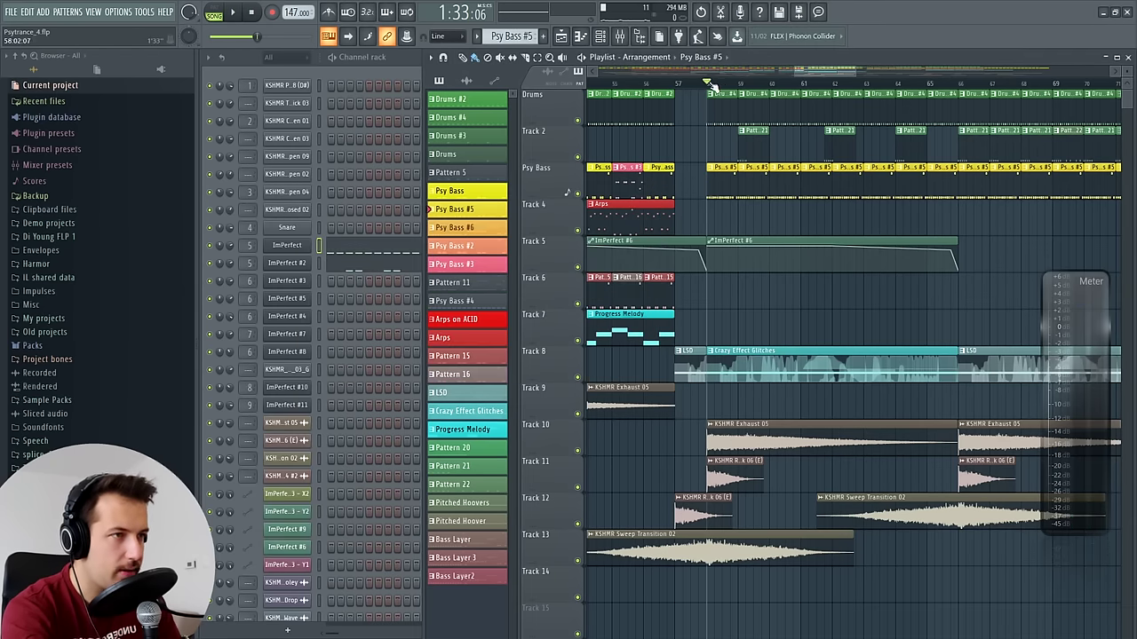
Look through the Drums #4, Crazy Effect Glitches and Pattern 21 clips in the section starting at bar 58
drag(707, 84, 692, 85)
drag(824, 74, 829, 74)
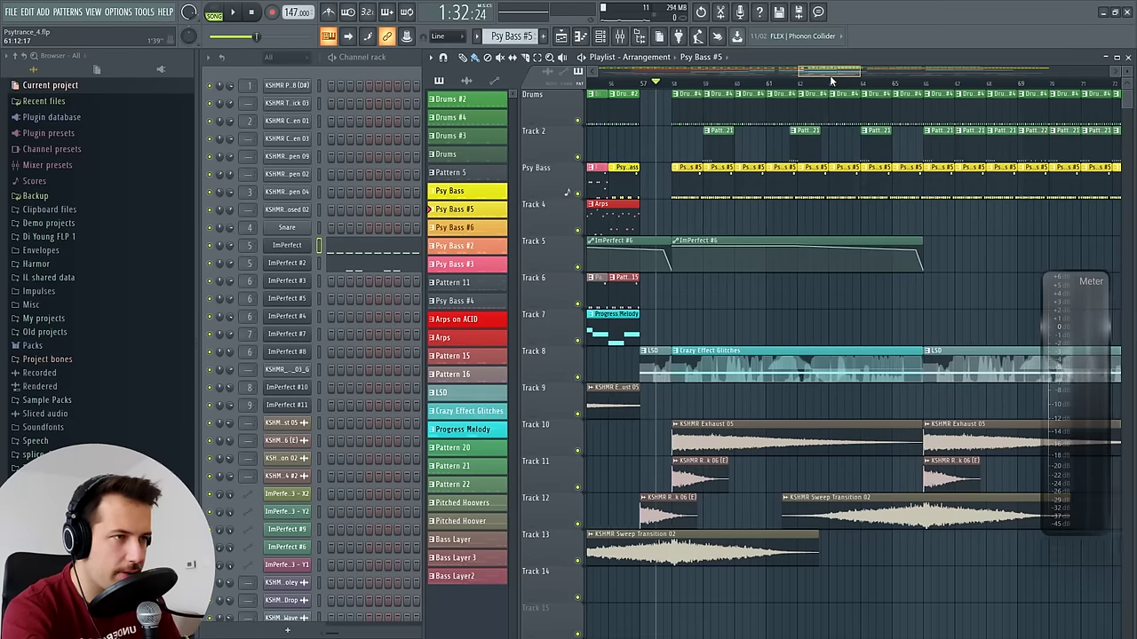
click(679, 115)
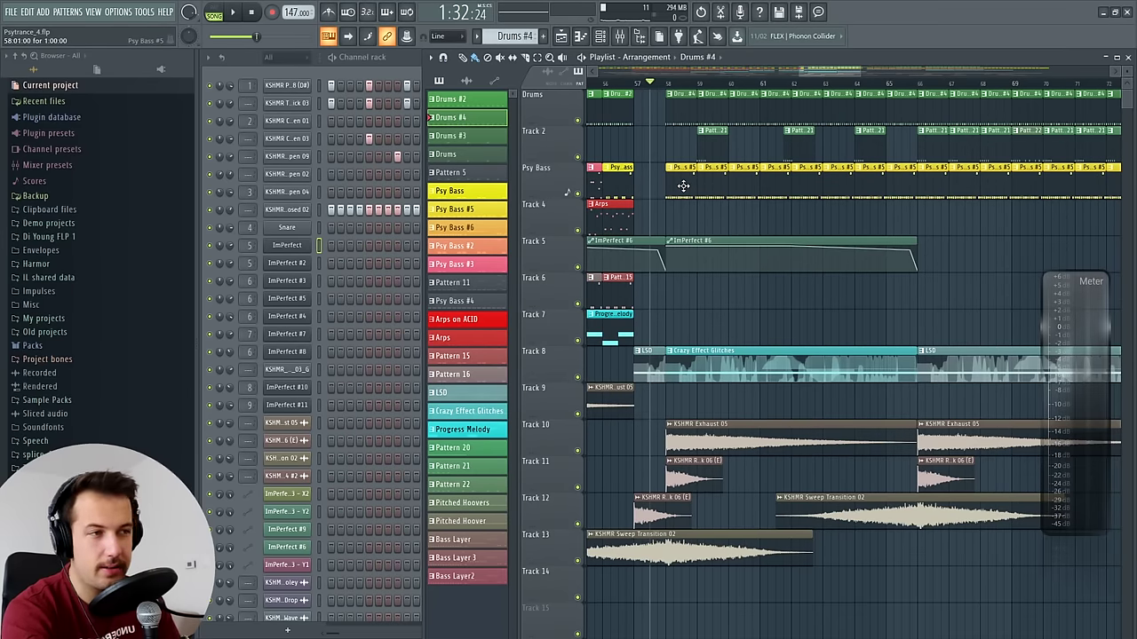
click(719, 364)
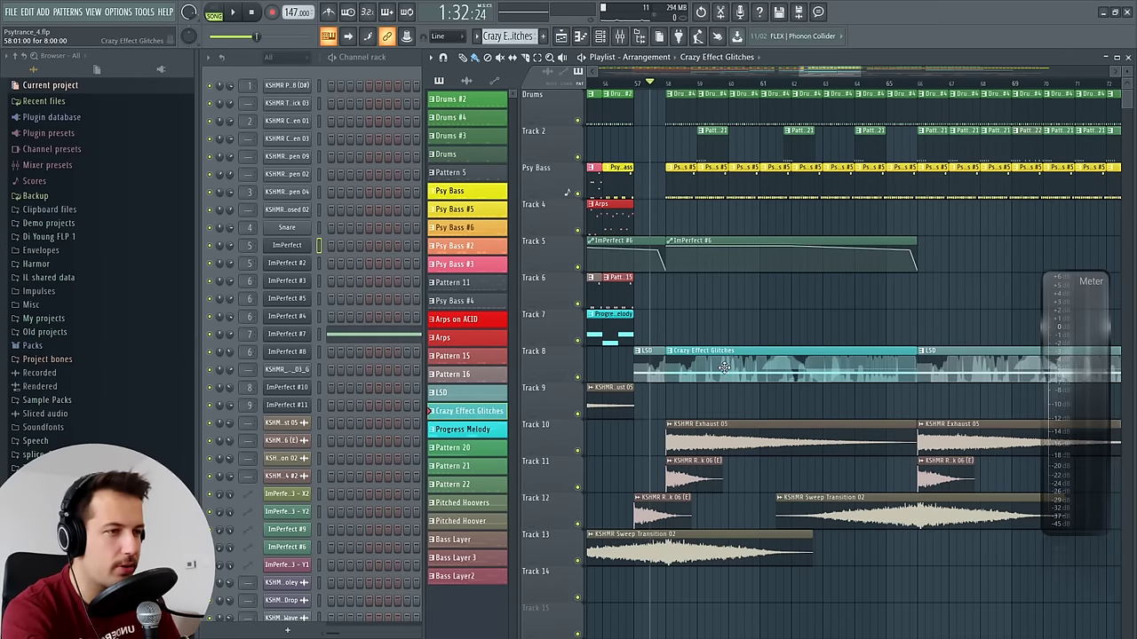
click(719, 151)
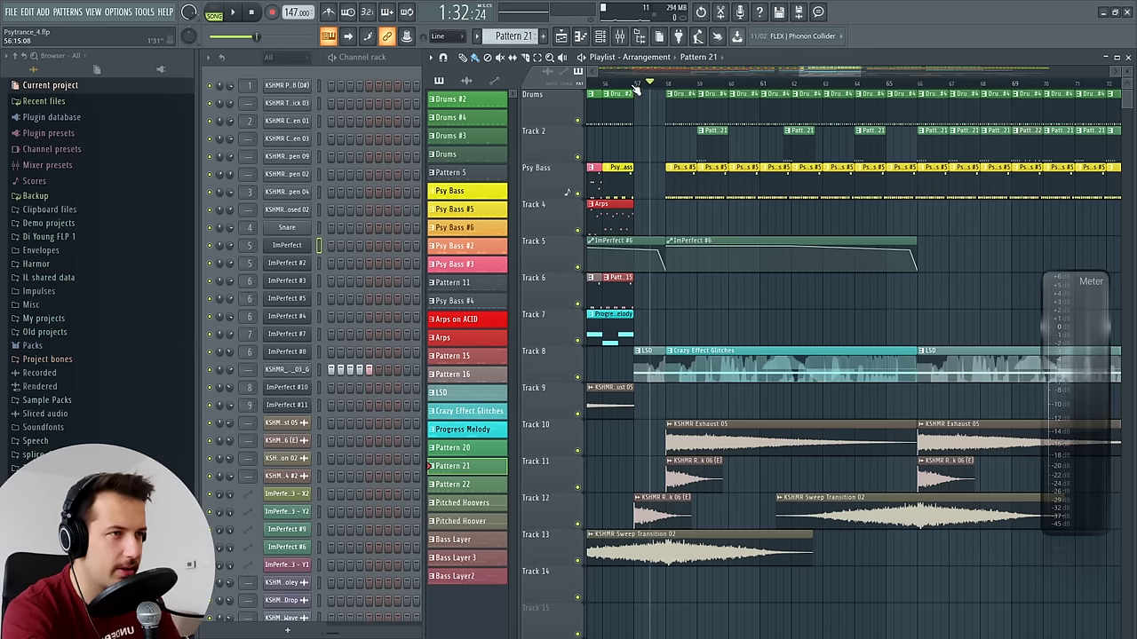
Play the arrangement from bar 57, following it through the Crazy Effect Glitches section into the LSD section
click(635, 89)
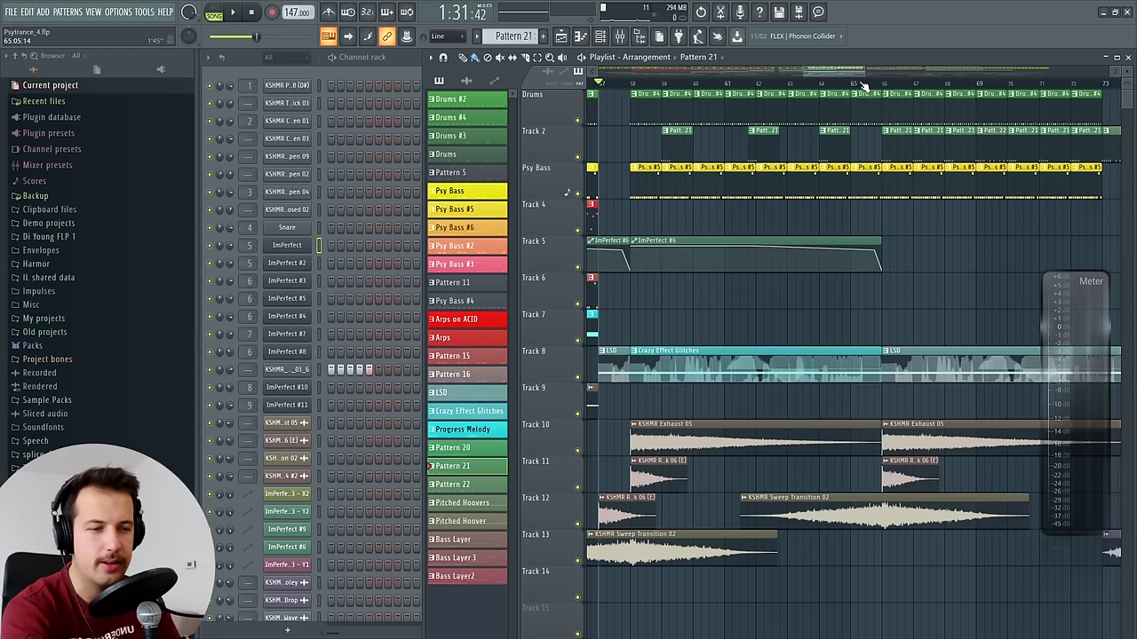
key(space)
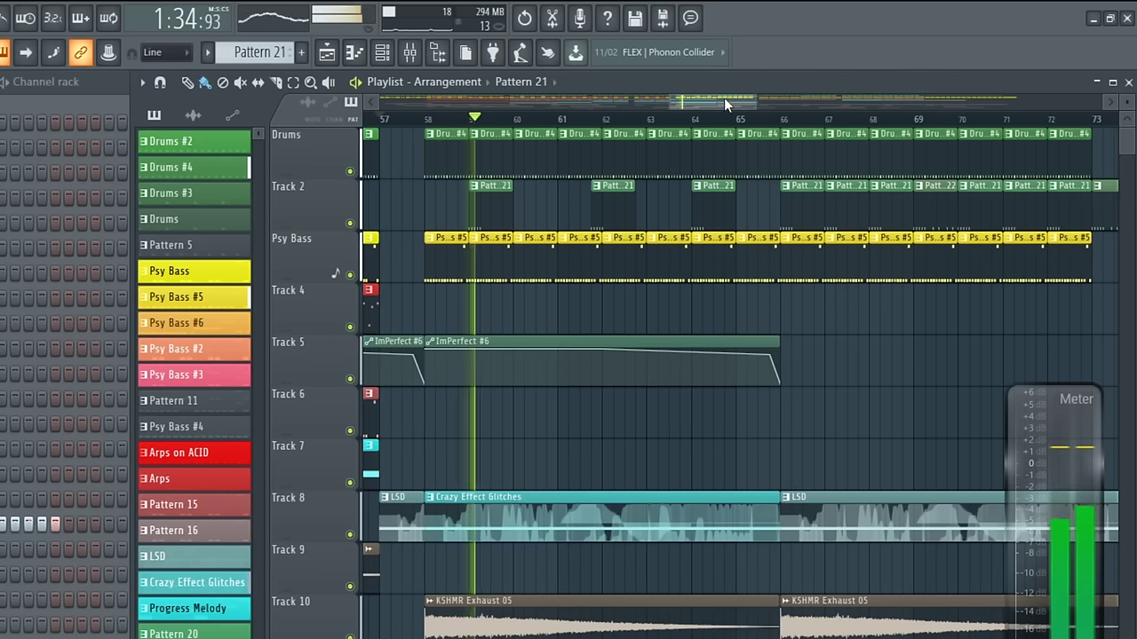
scroll(723, 98, right, 2)
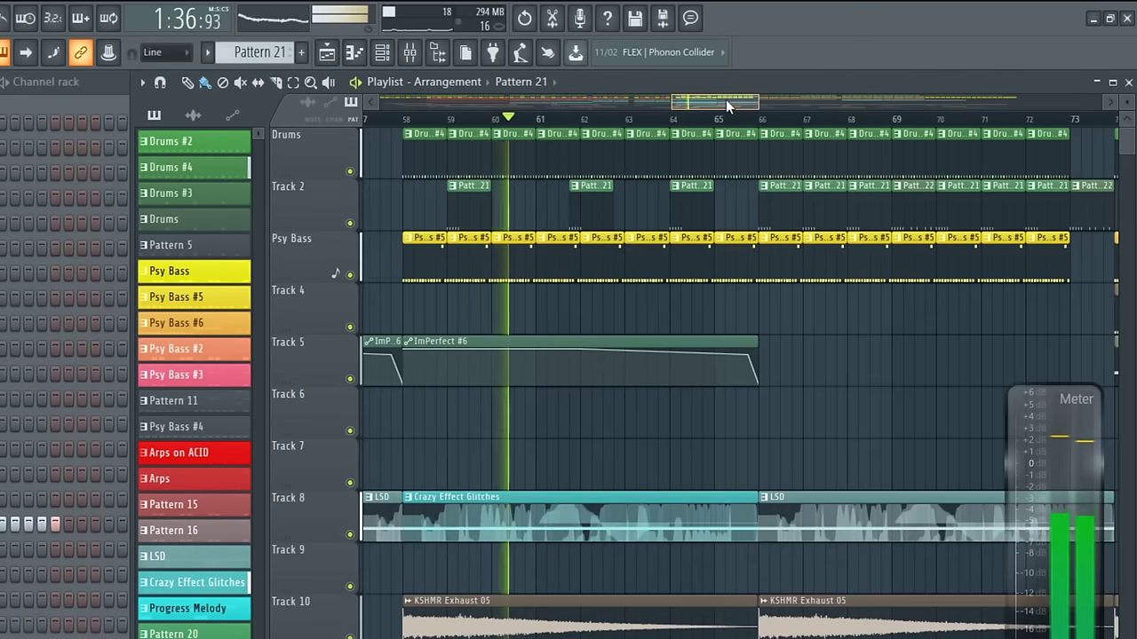
scroll(724, 100, right, 1)
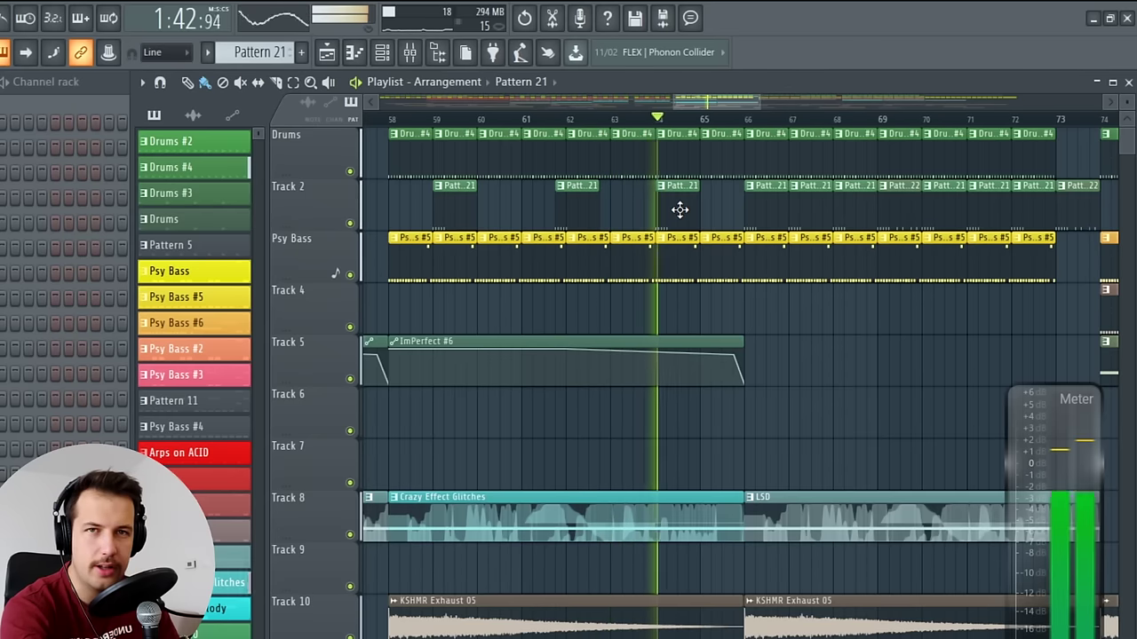
scroll(702, 222, right, 4)
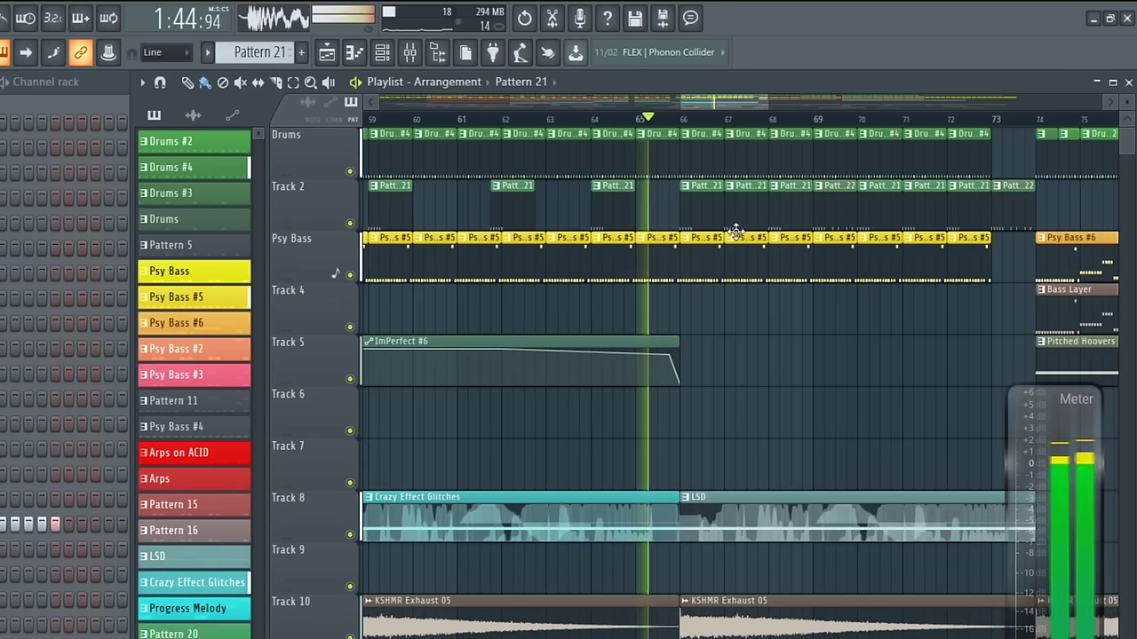
drag(712, 102, 728, 103)
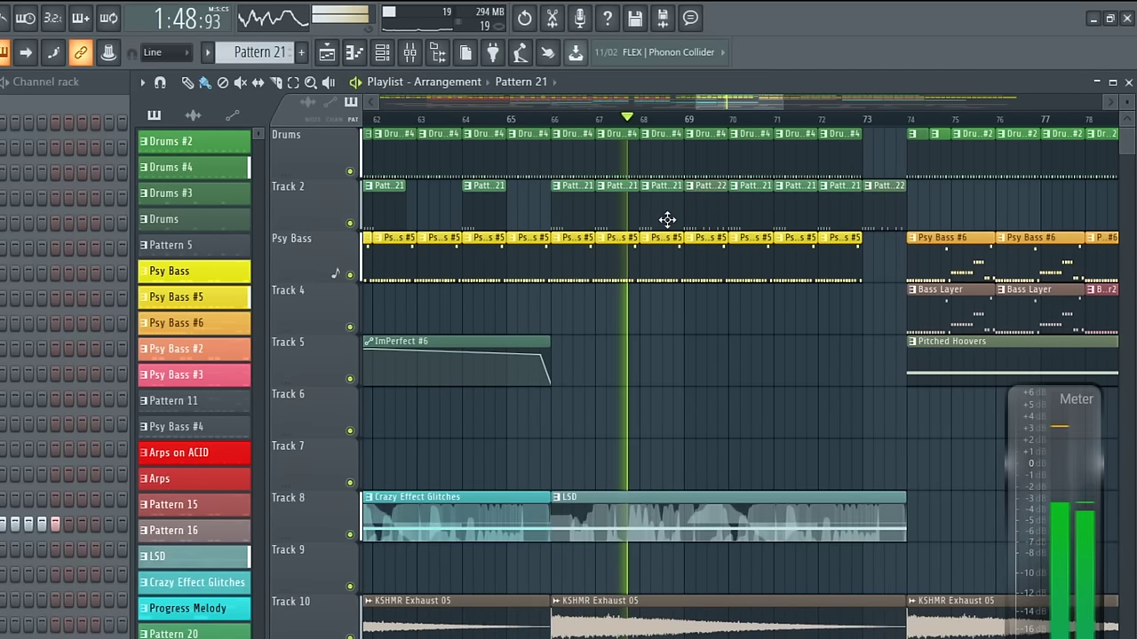
drag(745, 104, 750, 104)
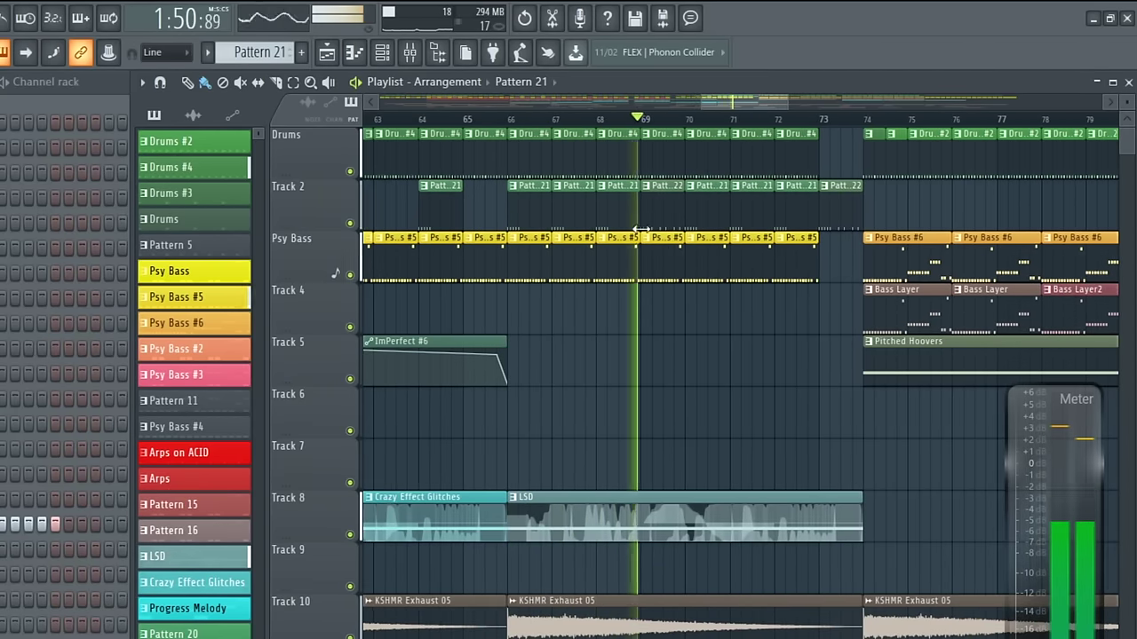
View the Pattern 22 steps in the channel rack during playback, then follow the arrangement towards bar 74 and stop
click(662, 195)
click(114, 100)
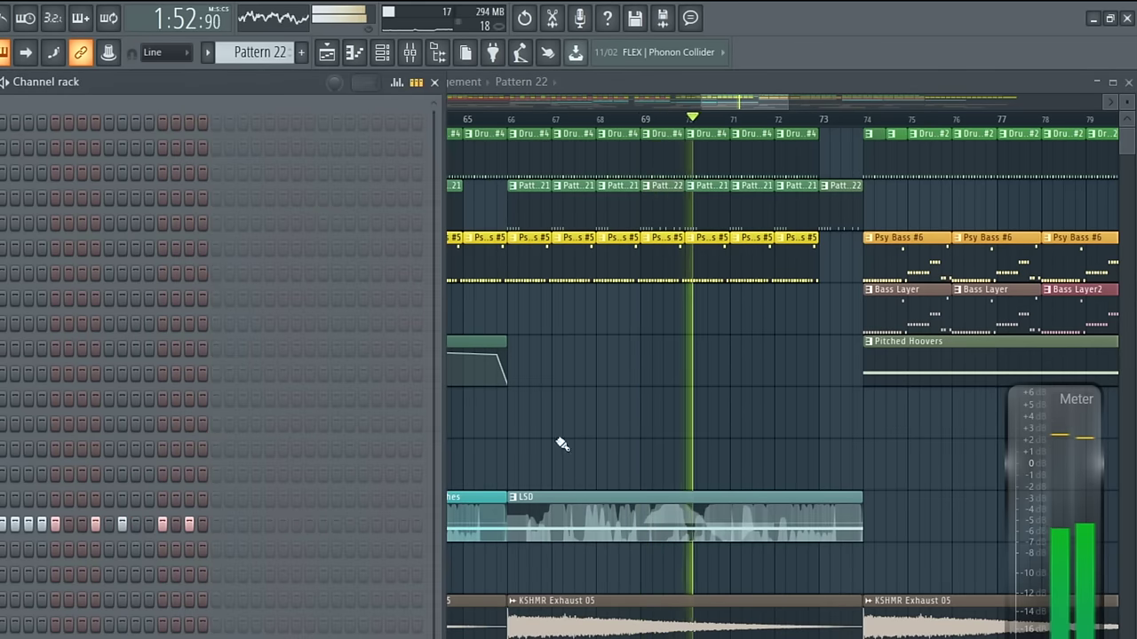
click(743, 83)
drag(744, 98, 774, 104)
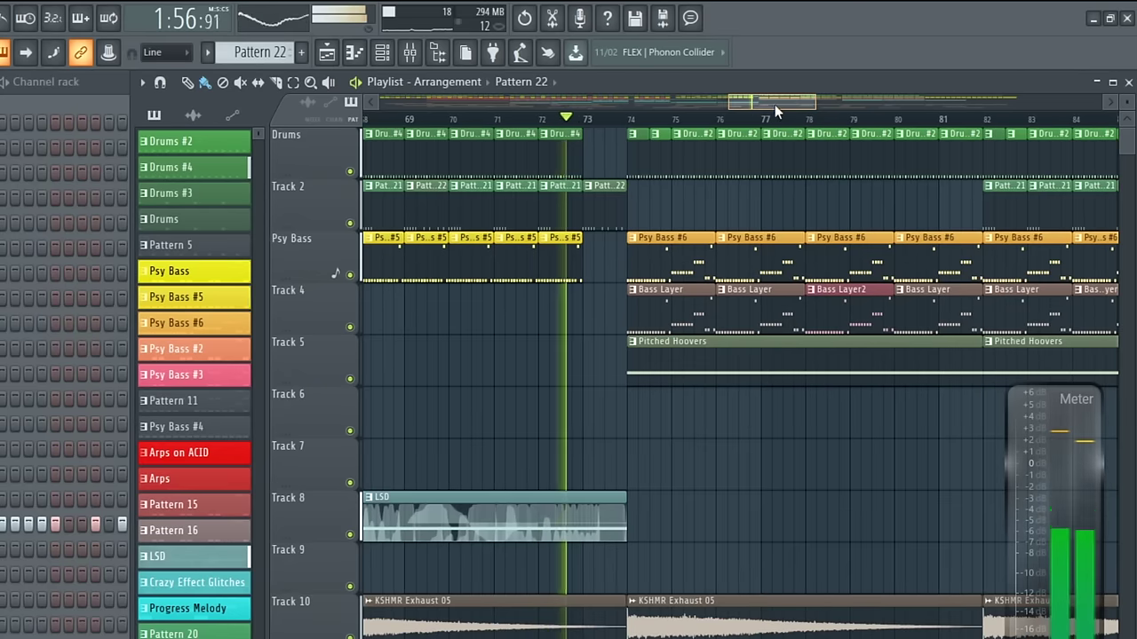
key(space)
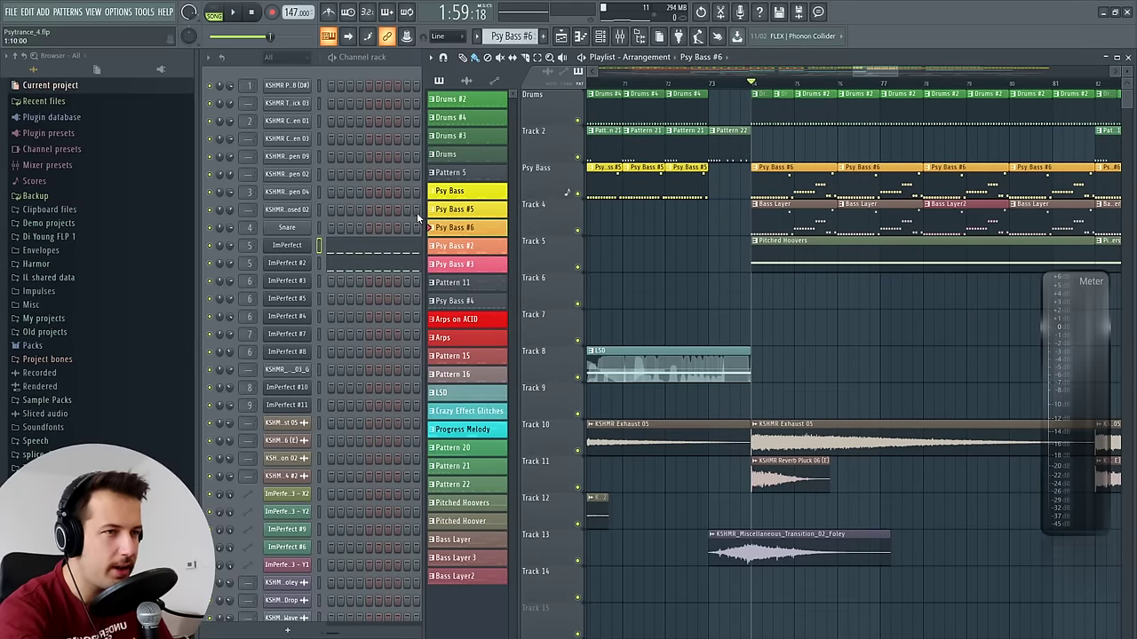
View the ImPerfect notes of the Psy Bass #6 pattern in the piano roll and audition the pattern on its own
click(399, 246)
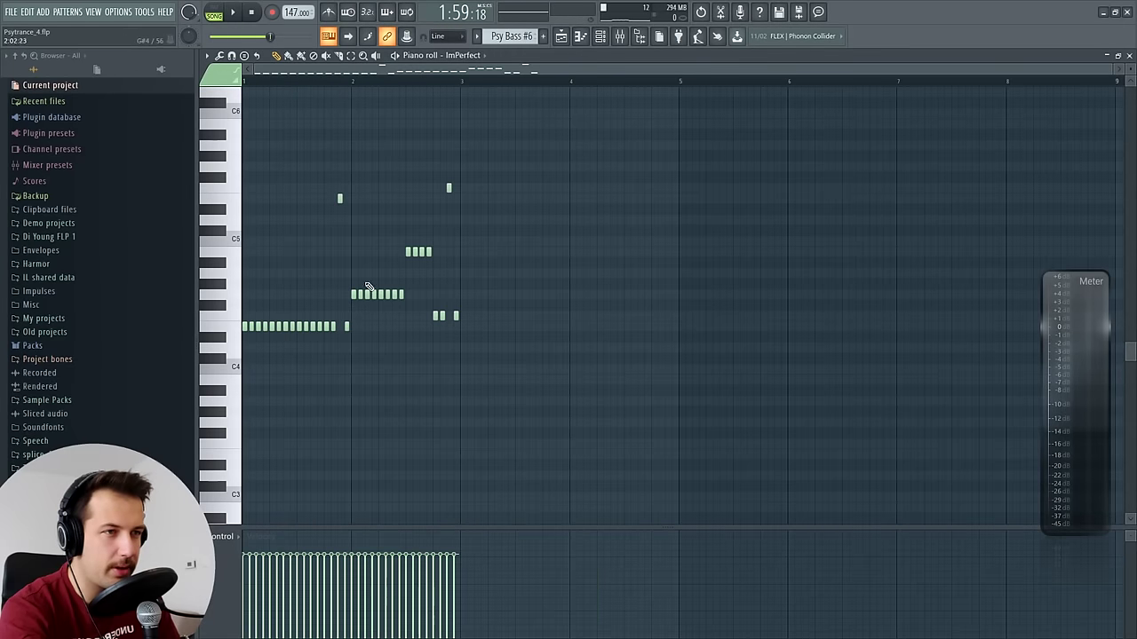
click(224, 11)
key(space)
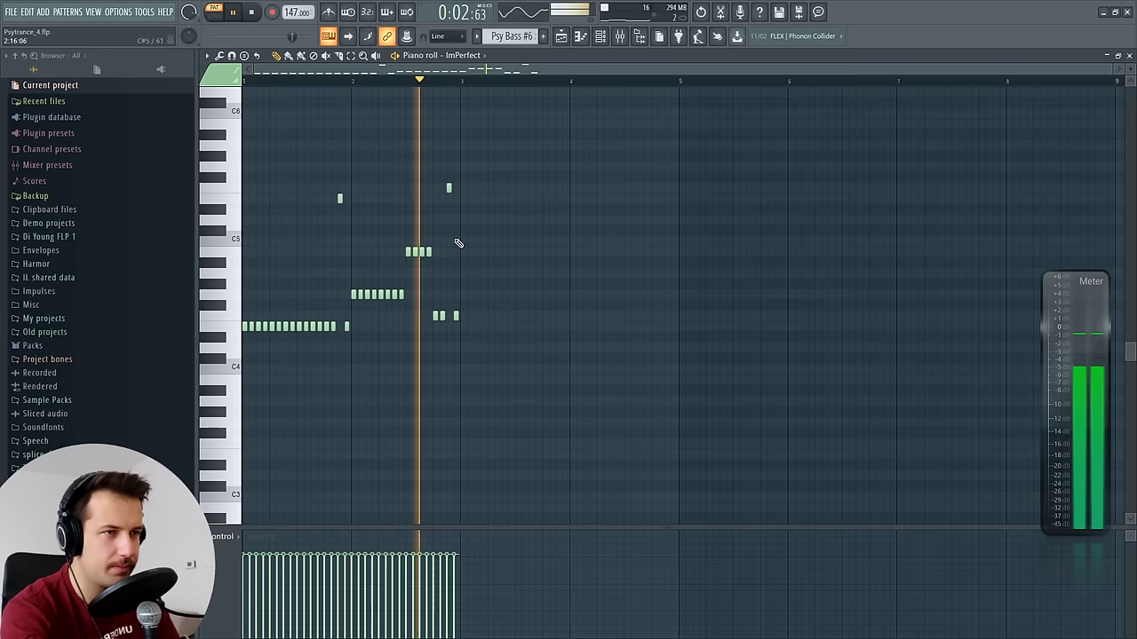
key(space)
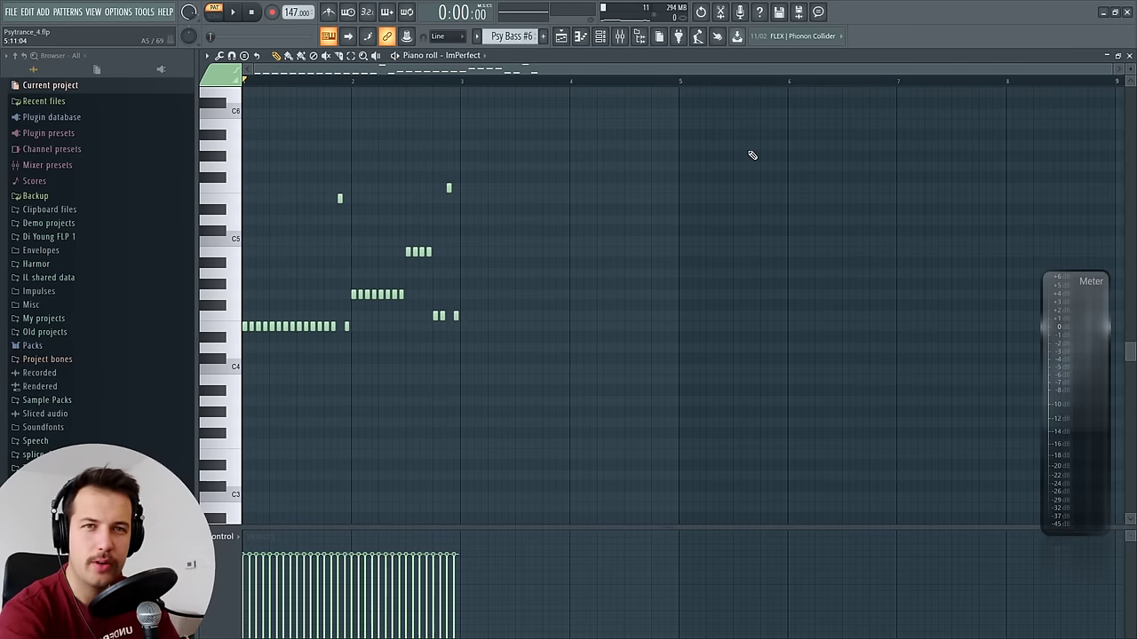
View the ImPerfect #4 notes of the Bass Layer pattern, audition the pattern, and close the piano roll
click(236, 330)
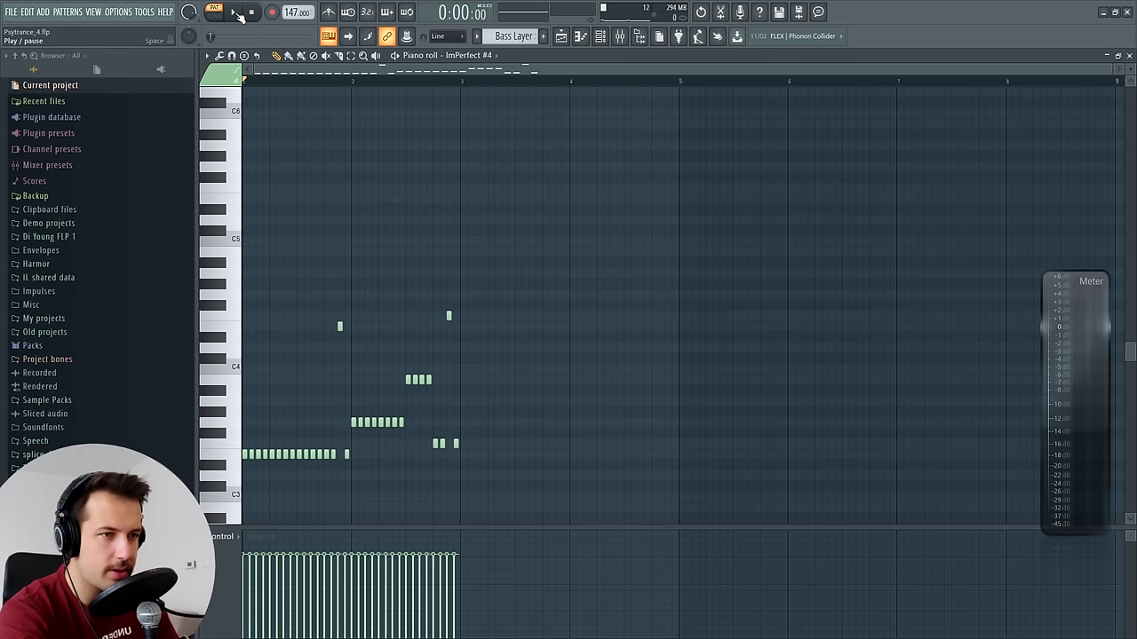
click(236, 13)
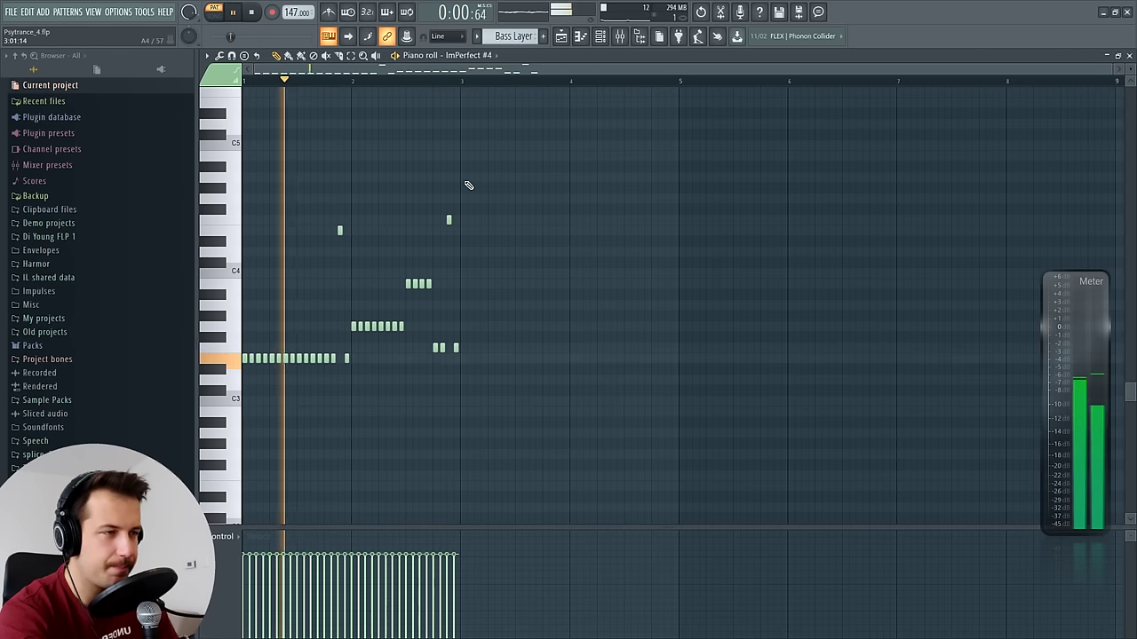
click(1129, 55)
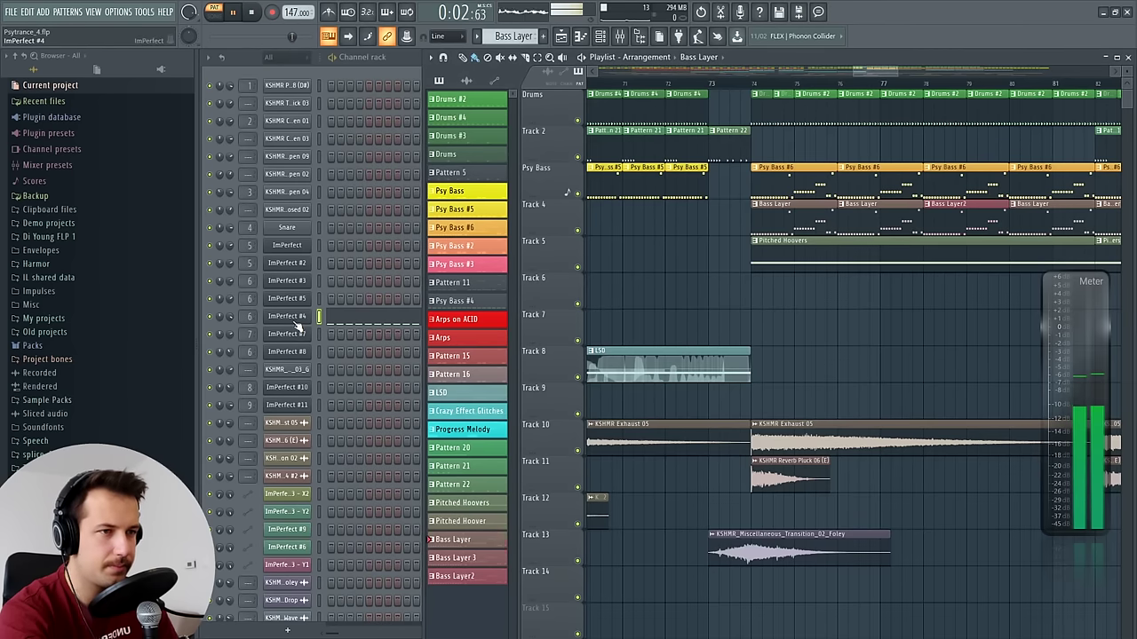
key(space)
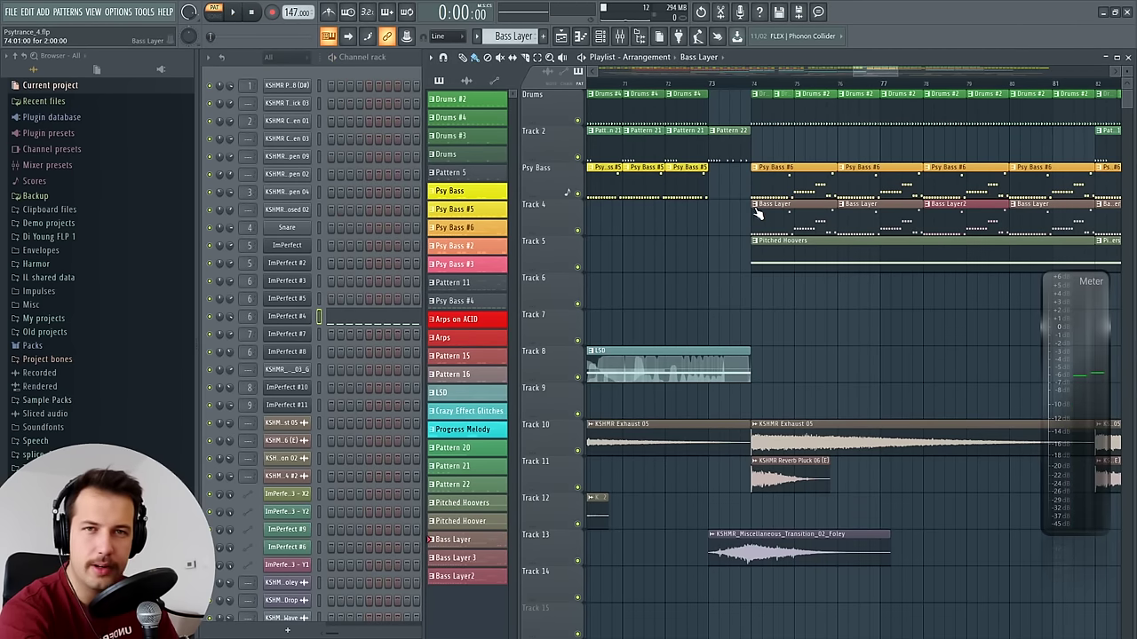
Select the Pitched Hoovers pattern starting at bar 74 and open its ImPerfect #11 synth
scroll(773, 222, right, 2)
click(729, 265)
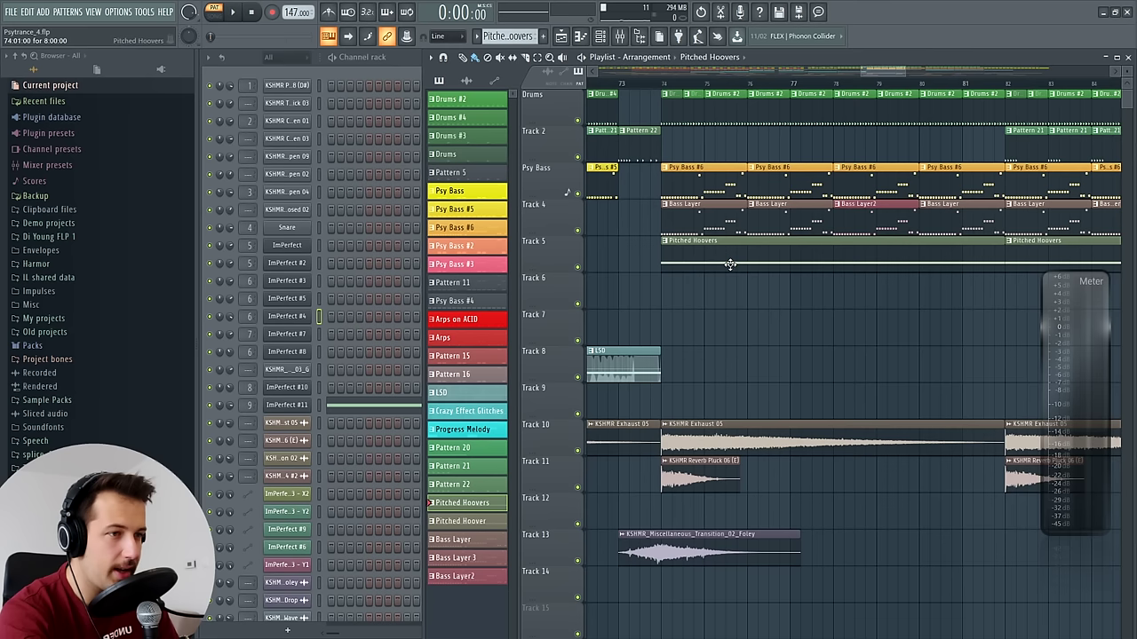
click(296, 407)
click(721, 266)
click(722, 269)
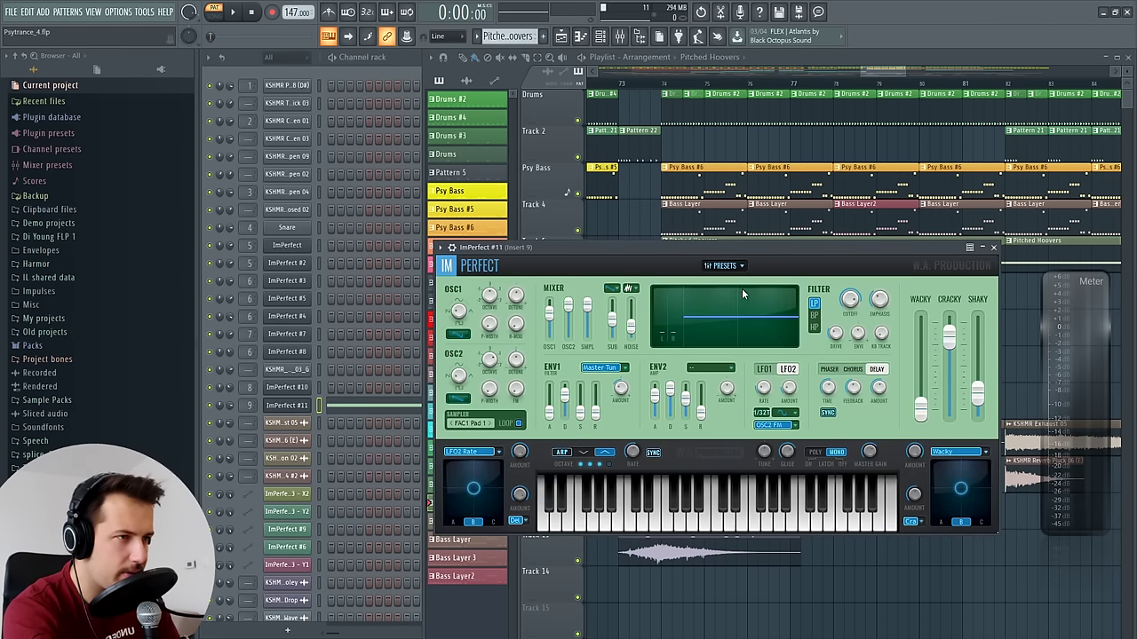
Browse the EXP1 Unique Sounds presets in ImPerfect #11, cancel without loading one, and sound a test note
click(719, 266)
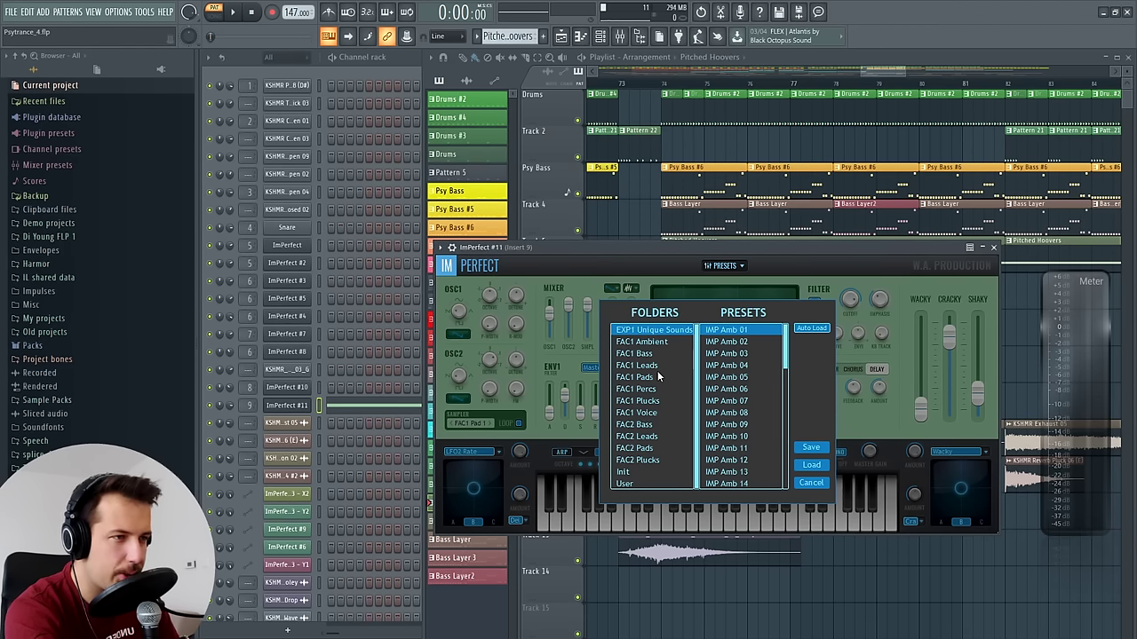
key(Down)
key(Down)
key(Down)
key(Down)
key(Down)
key(Down)
key(Down)
key(Down)
key(Down)
key(Down)
key(Down)
key(Down)
key(Down)
key(Down)
key(Down)
key(Down)
key(Down)
key(Down)
key(Down)
key(Down)
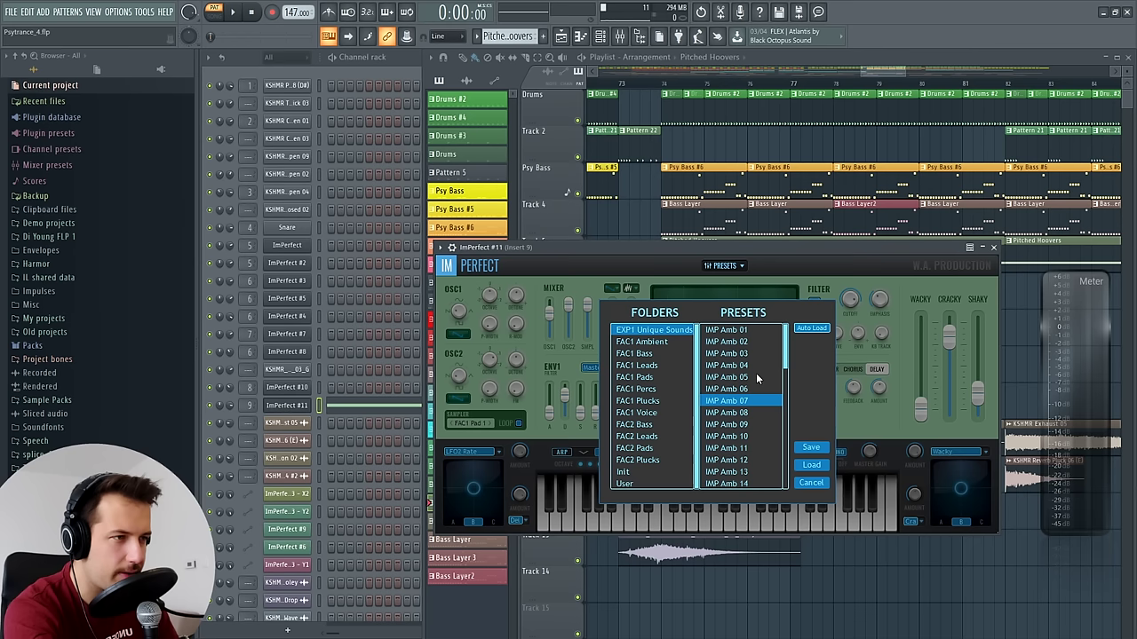
click(818, 481)
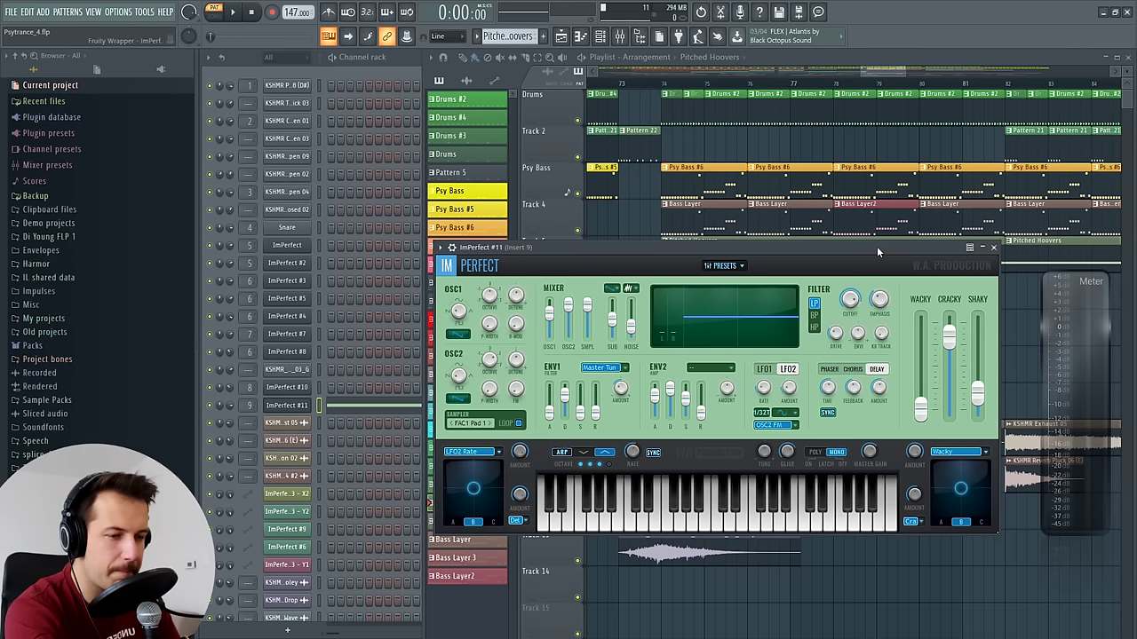
key(v)
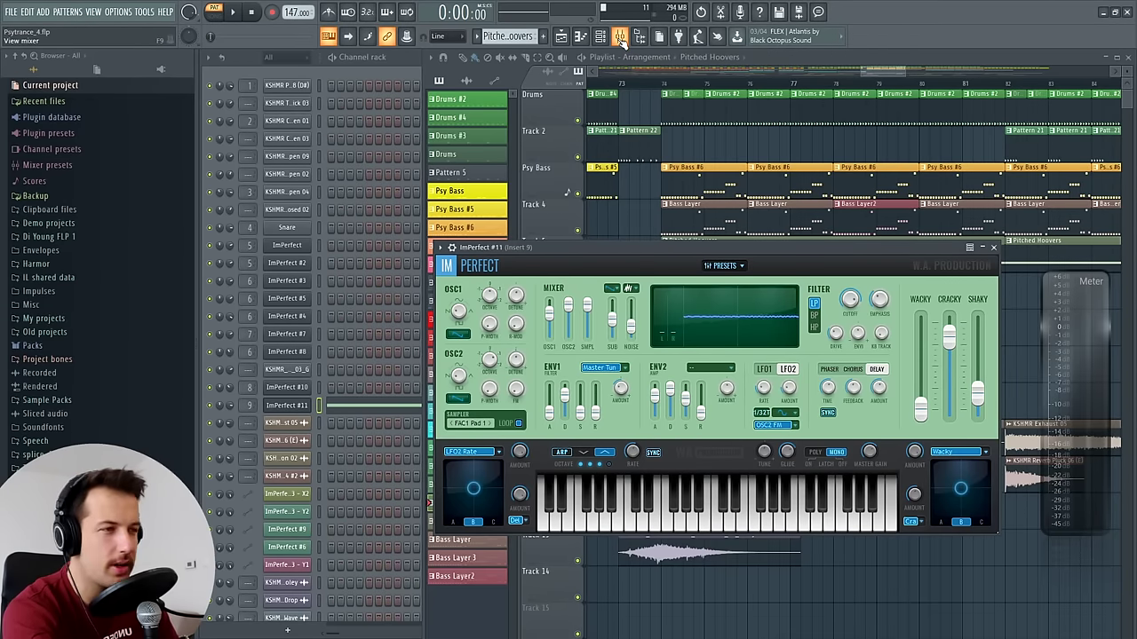
Inspect the Fruity Parametric EQ 2 and Gross Beat effects on mixer Insert 9, then close the mixer and synth windows
click(621, 39)
click(935, 349)
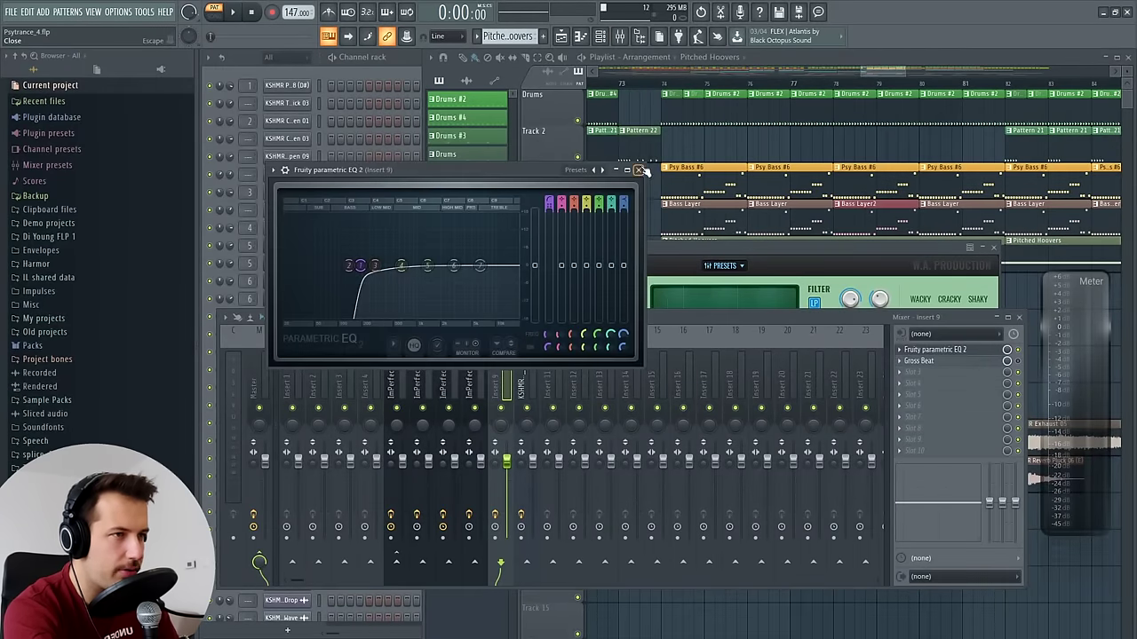
click(639, 170)
click(958, 362)
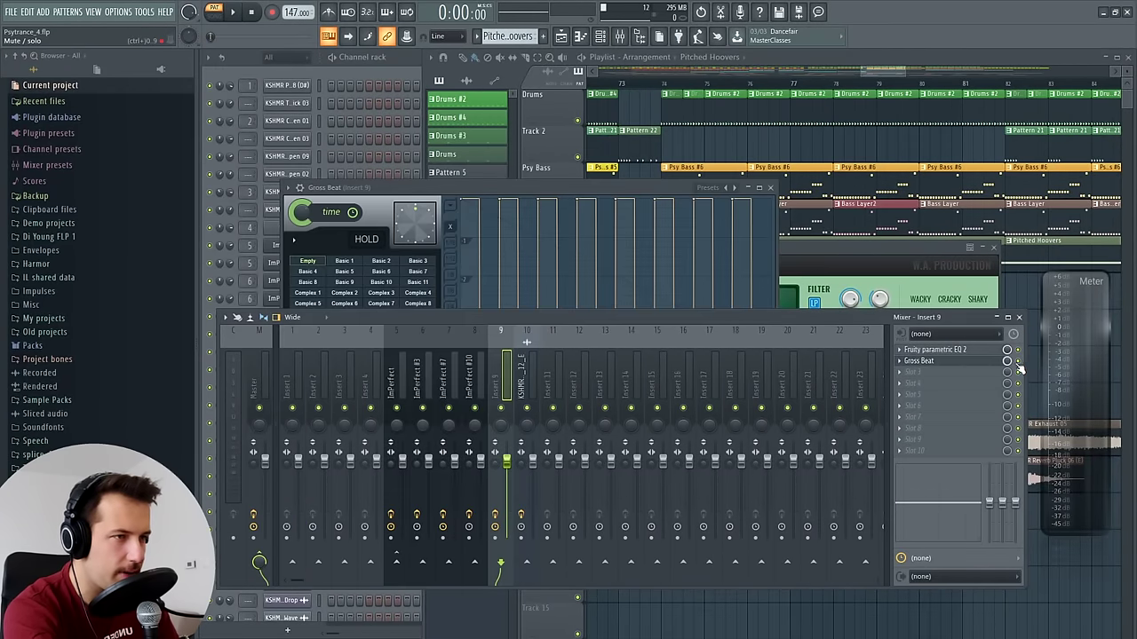
click(586, 187)
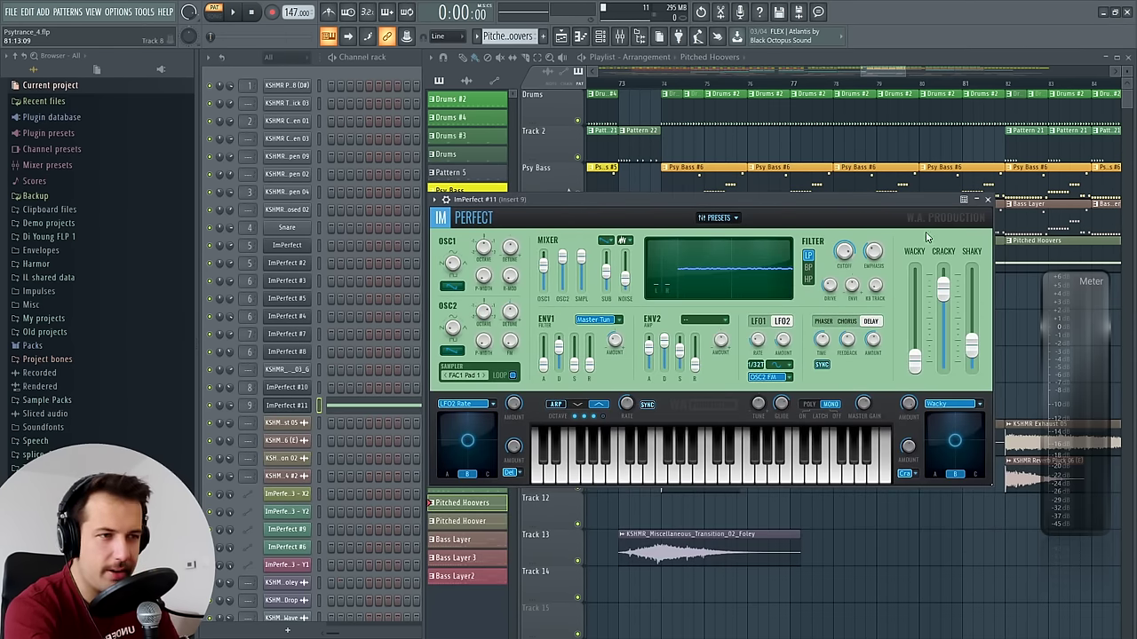
click(988, 201)
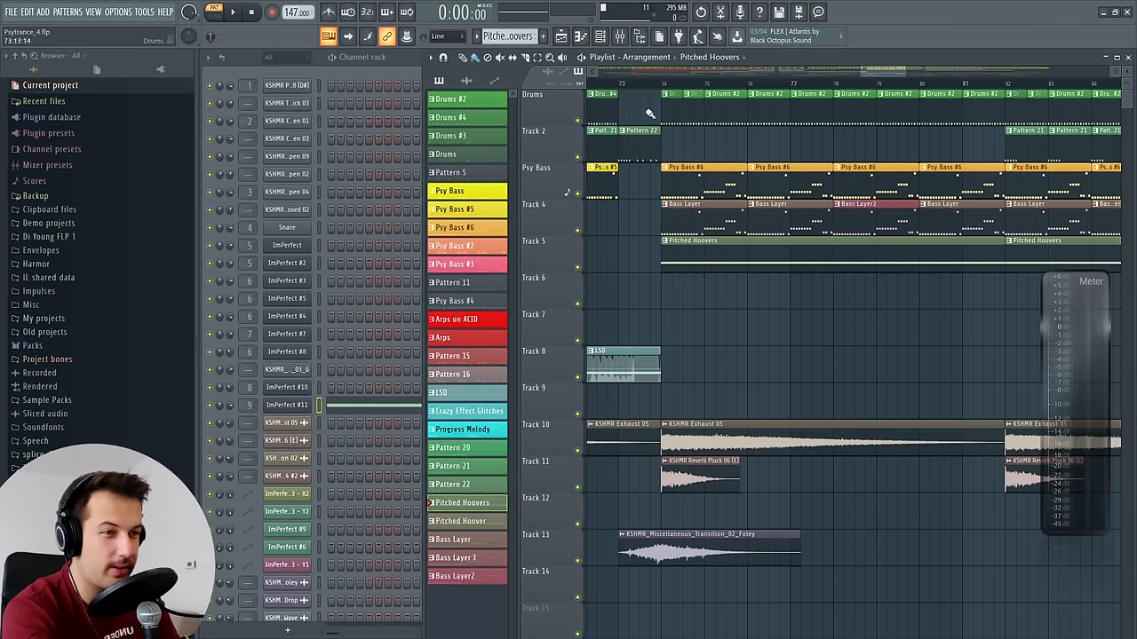
Audition the Pitched Hoovers pattern while viewing its long ImPerfect #11 note in the piano roll, then stop
click(235, 12)
click(358, 407)
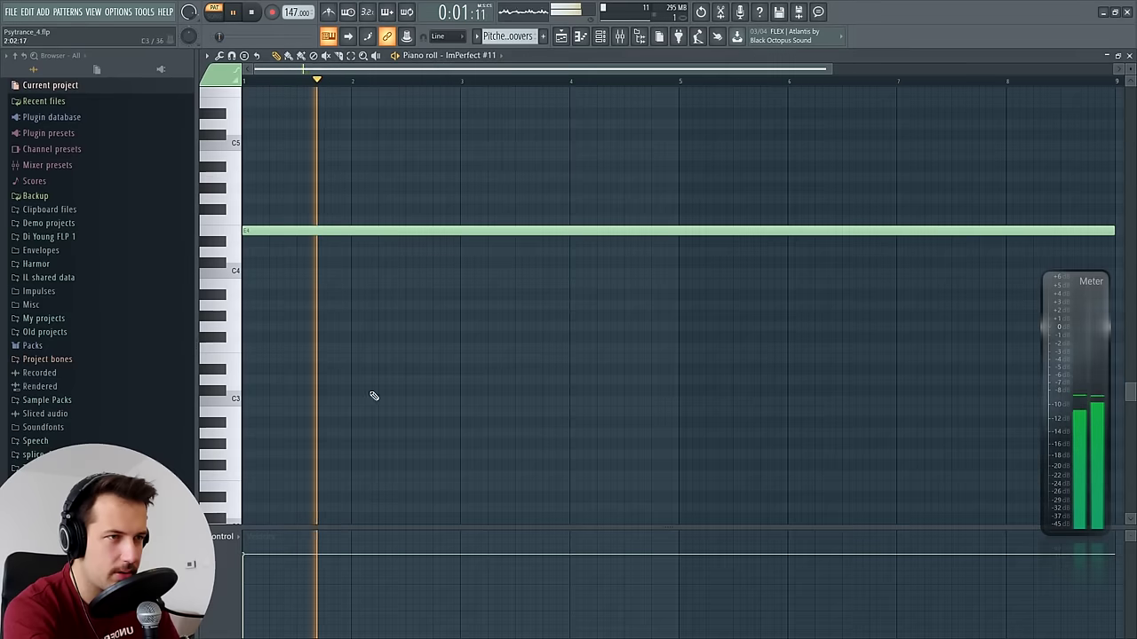
scroll(491, 89, down, 2)
scroll(480, 178, up, 2)
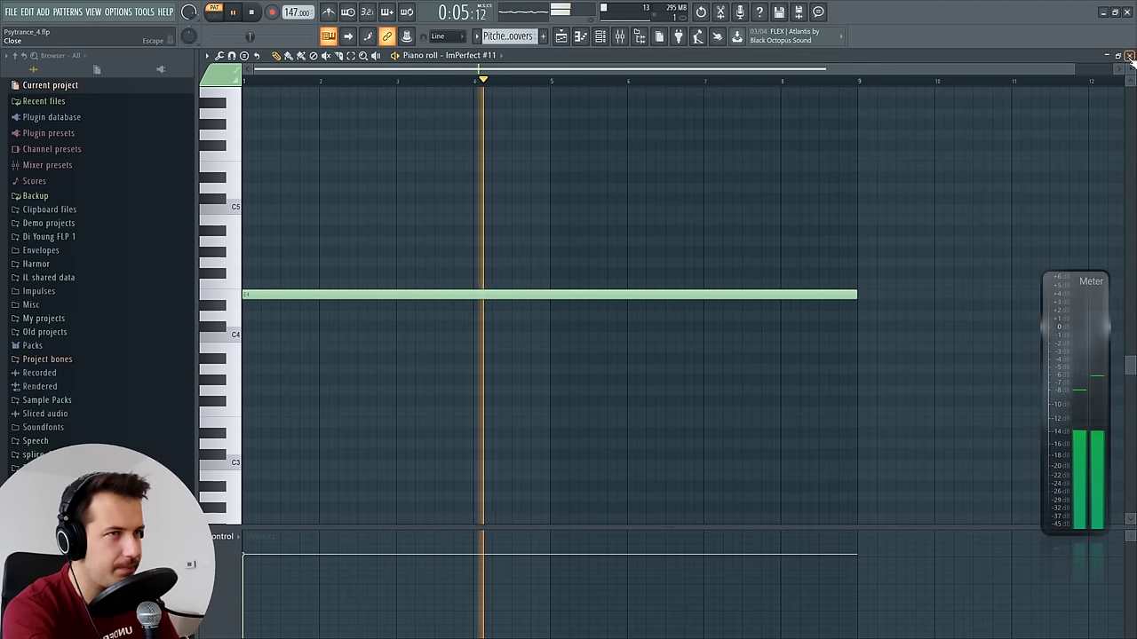
key(F7)
click(252, 13)
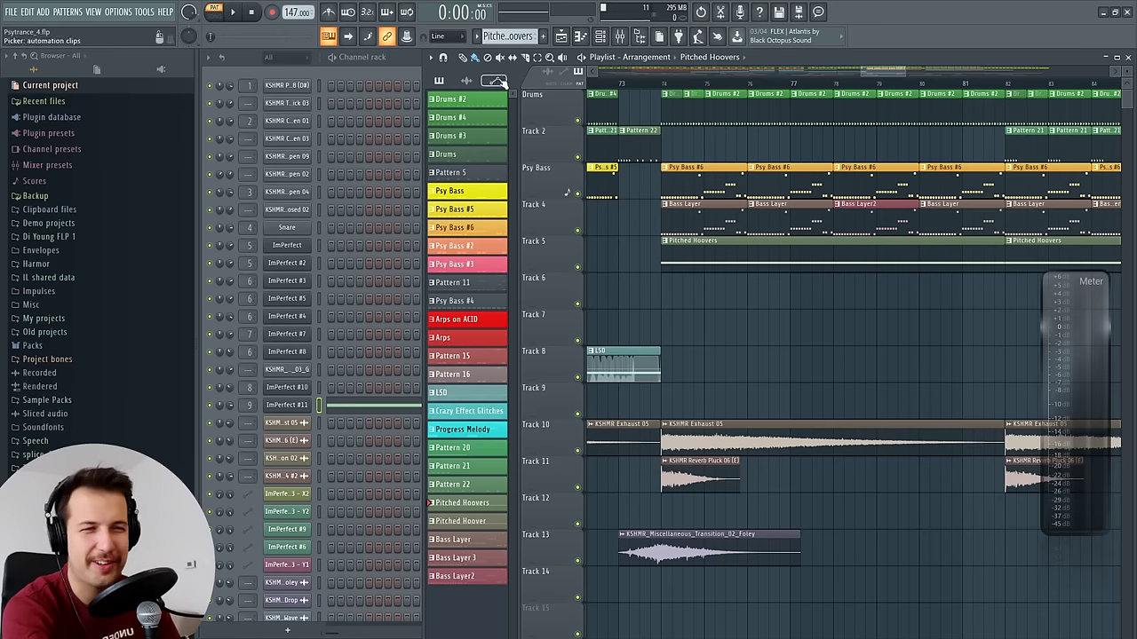
Switch to song mode, find the Pitched Hoover clip at bar 90, and audition its ImPerfect #11 note in the piano roll
scroll(602, 102, down, 3)
key(l)
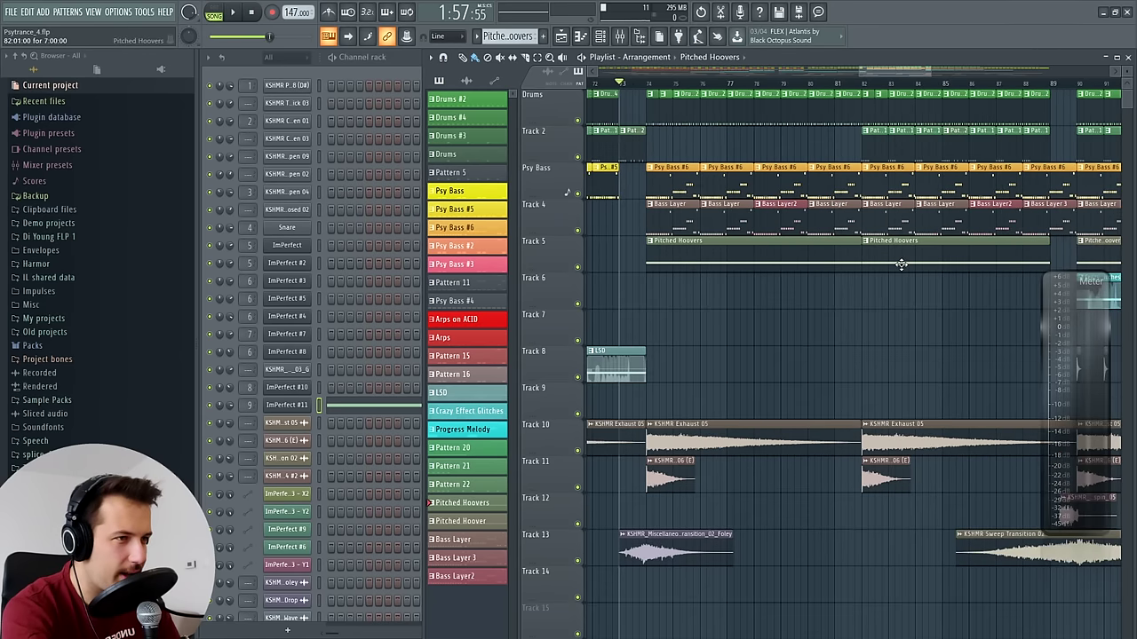
scroll(902, 80, right, 3)
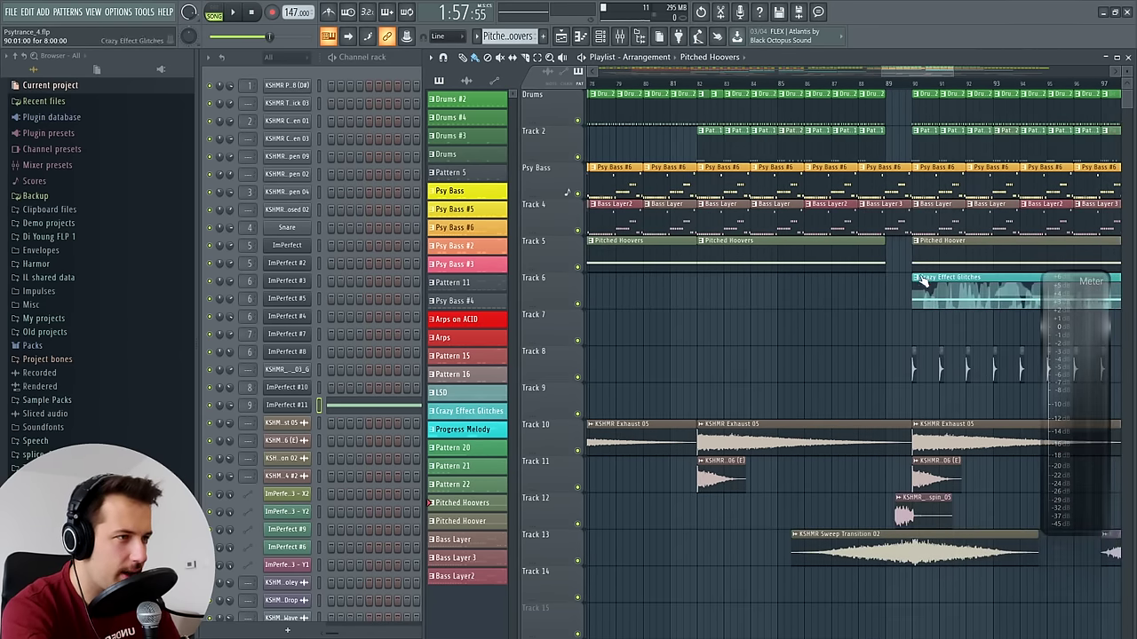
click(377, 407)
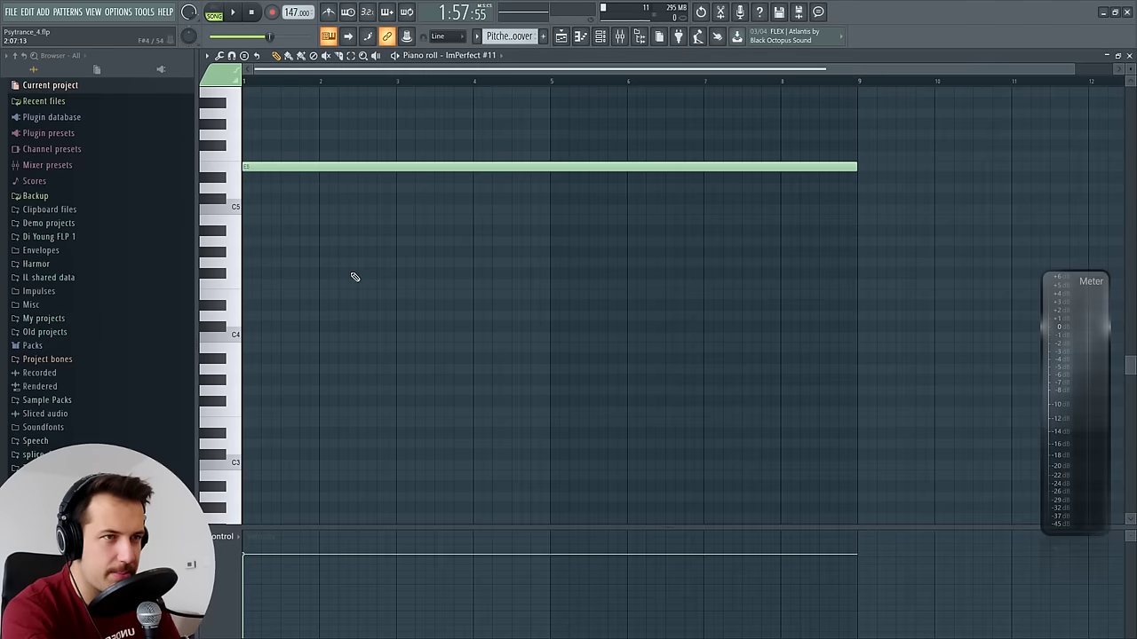
click(234, 13)
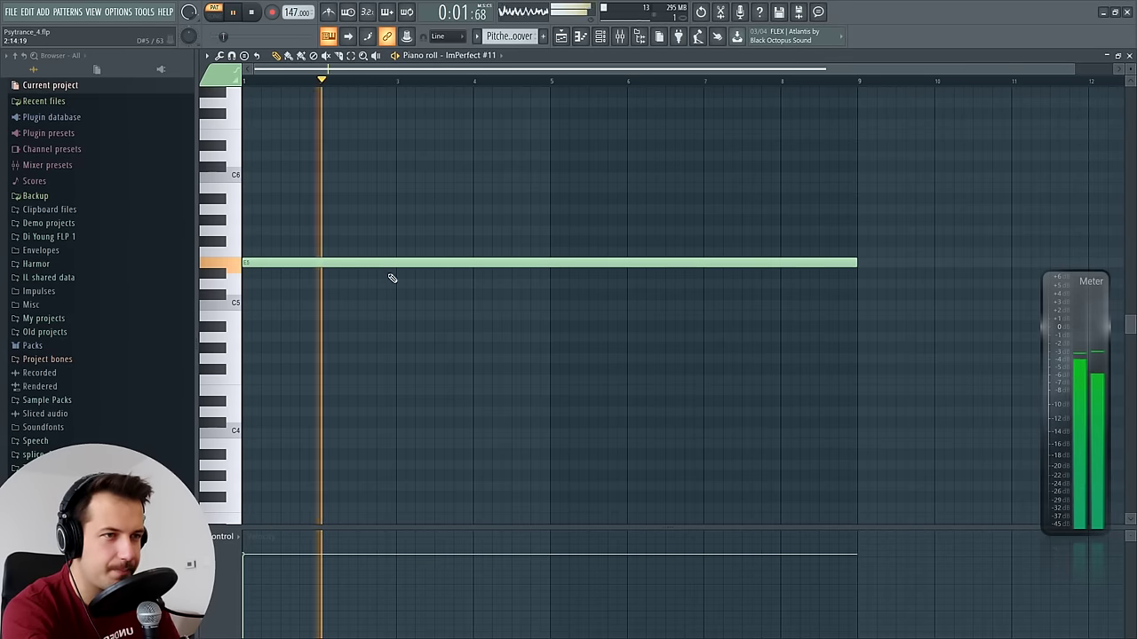
key(space)
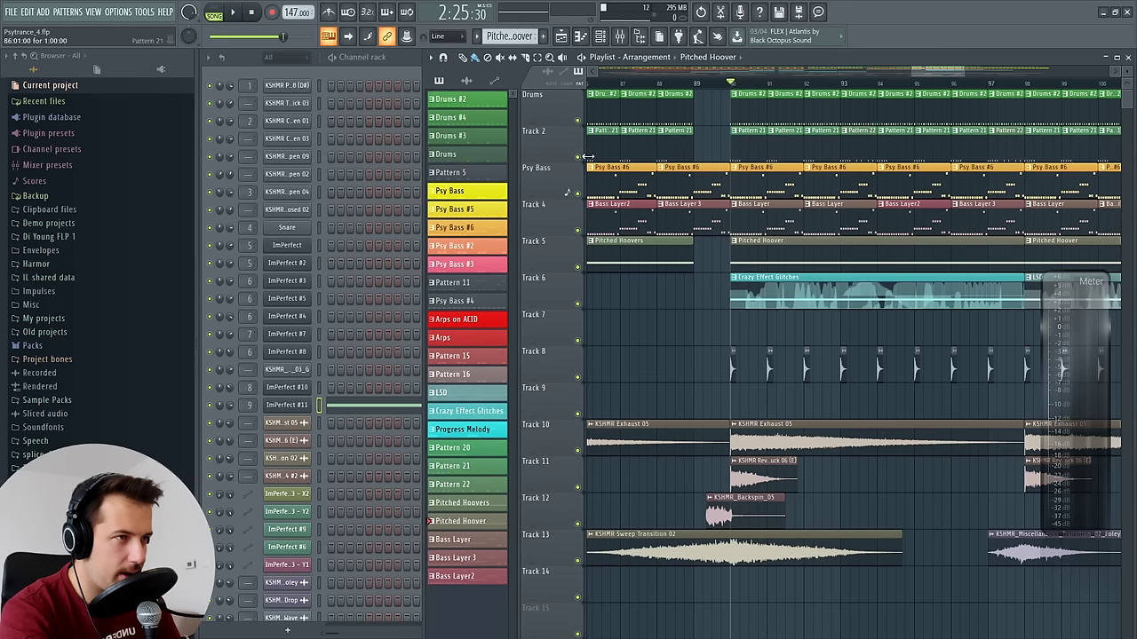
Audition Track 2 and the Track 8 percussion hits in solo from bar 90, then restore all tracks
right_click(578, 160)
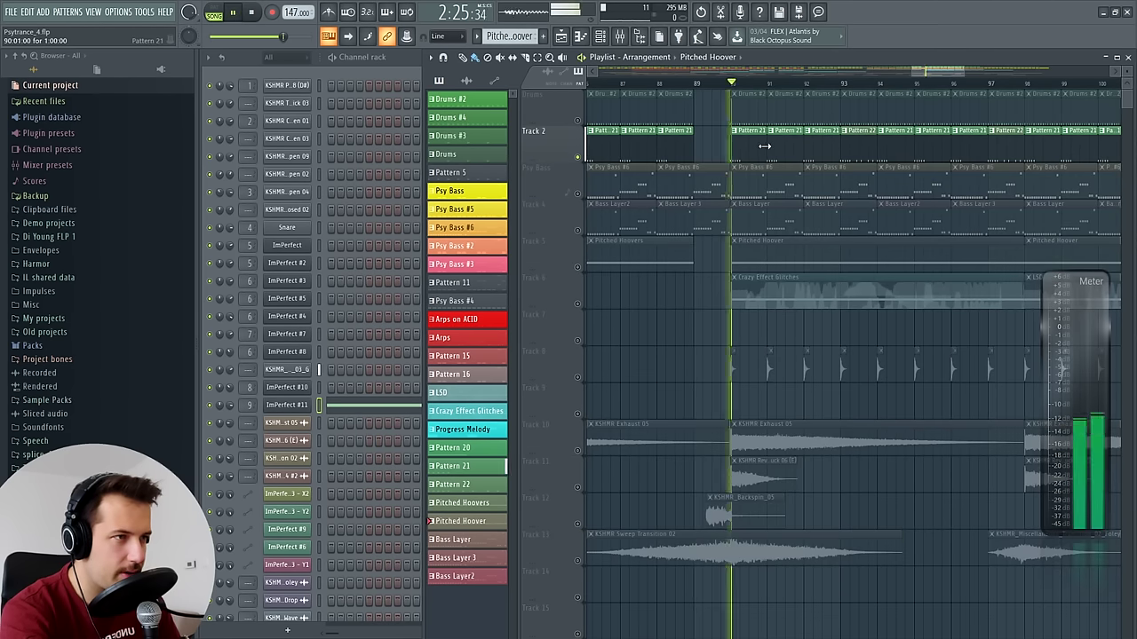
right_click(577, 377)
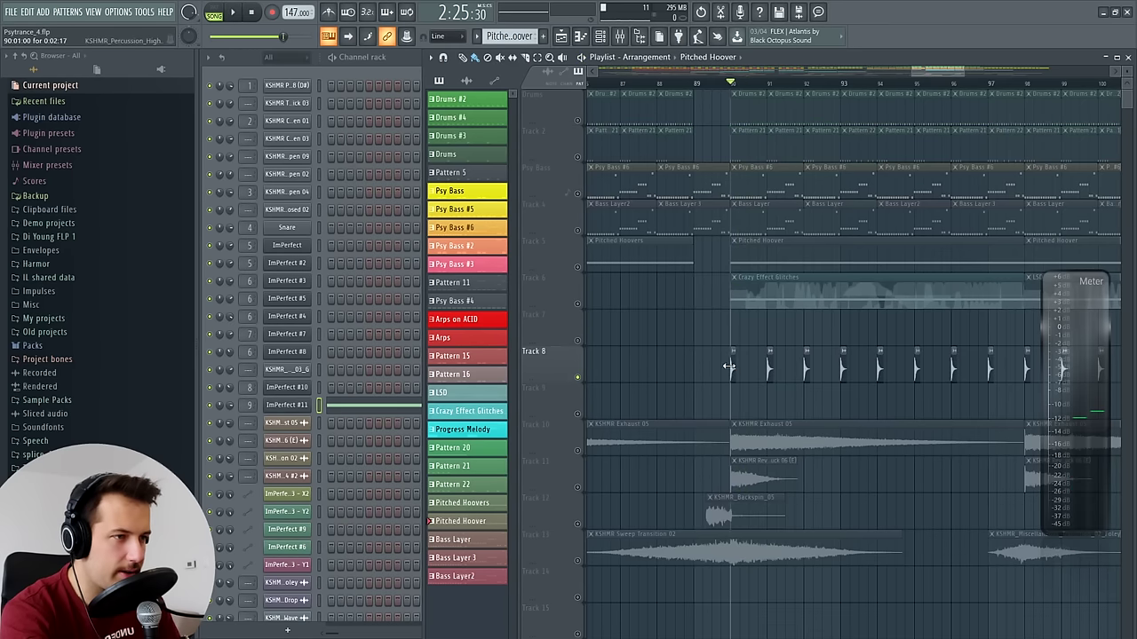
key(space)
key(space)
scroll(894, 87, down, 5)
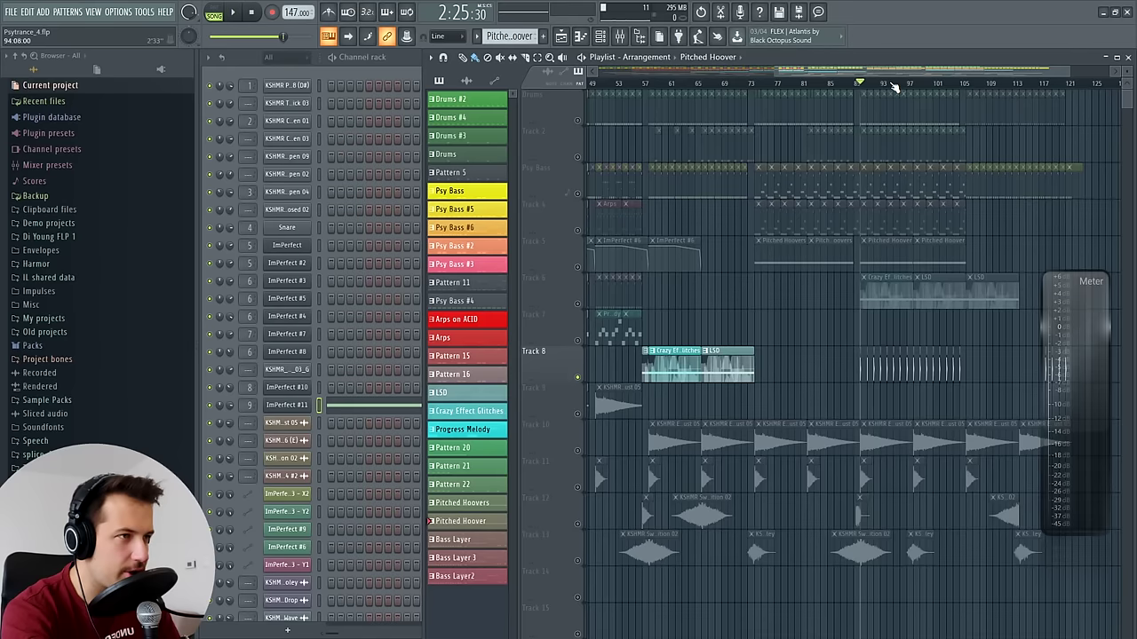
right_click(576, 305)
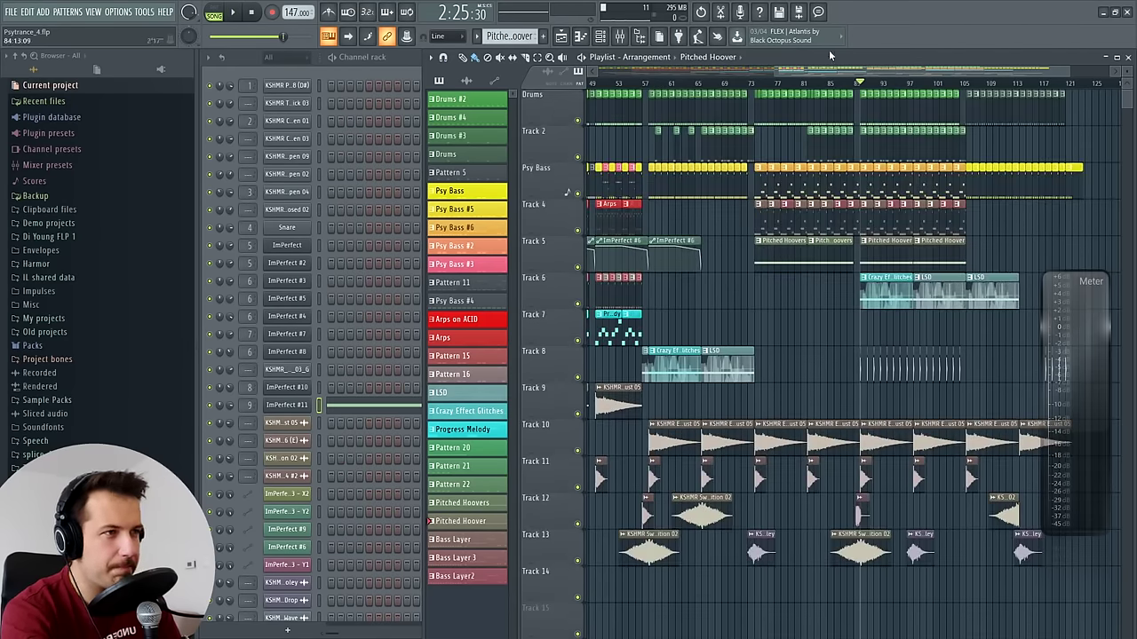